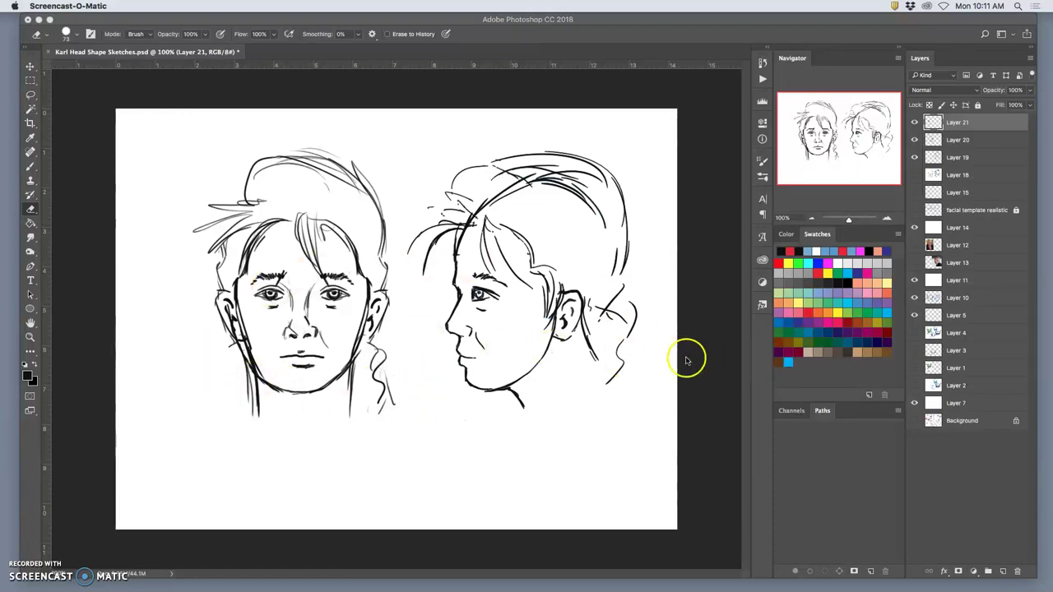
Step: Hide the old head sketches on Layers 18–21 and Layer 14, and show the front-facing portrait photo
{"action": "left_click", "coordinate": [913, 123]}
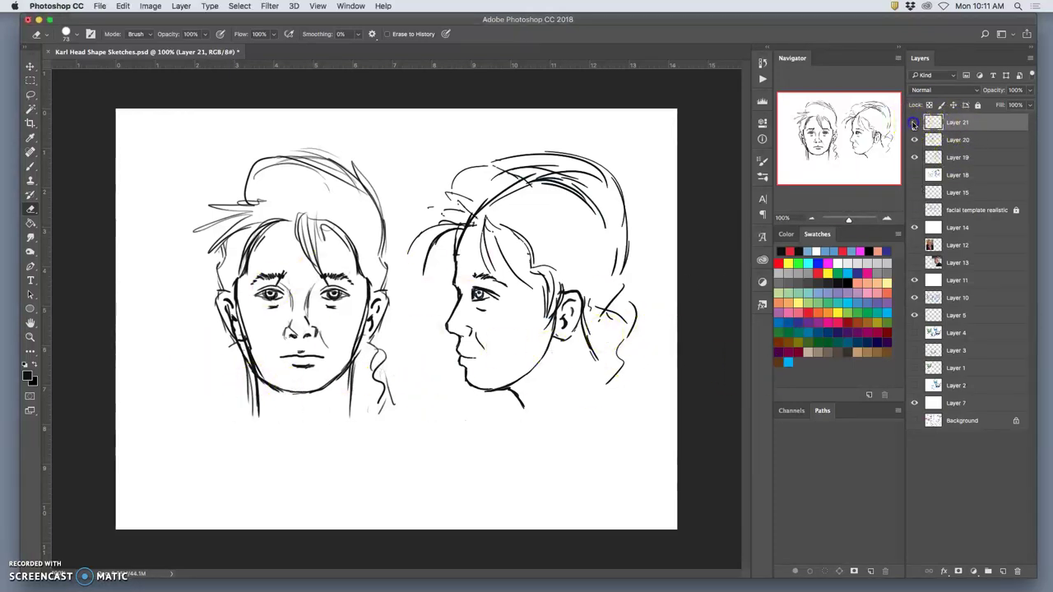
{"action": "left_click", "coordinate": [915, 140]}
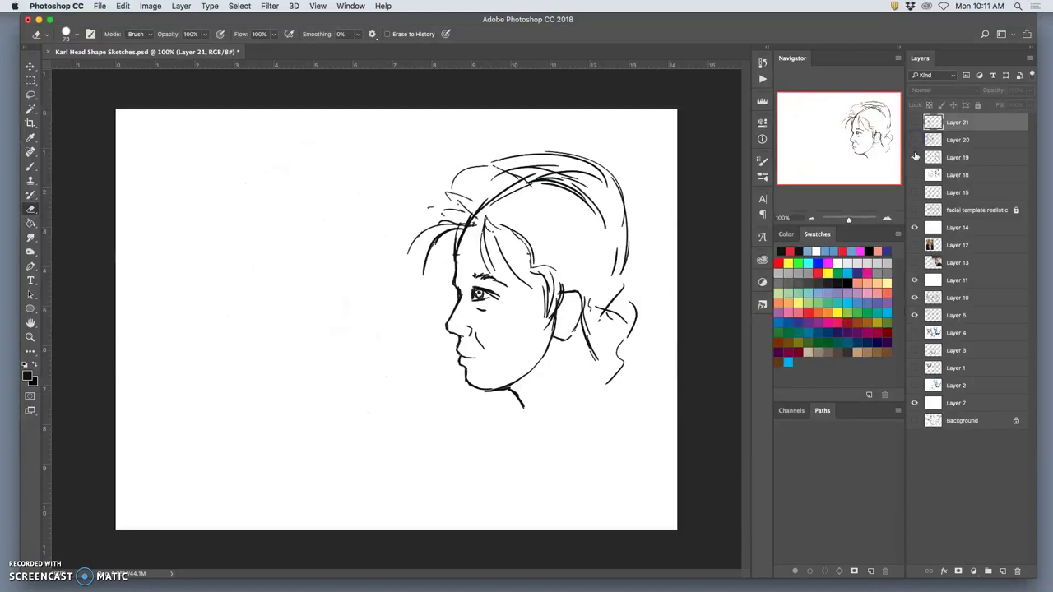
{"action": "left_click", "coordinate": [914, 157]}
{"action": "left_click", "coordinate": [914, 176]}
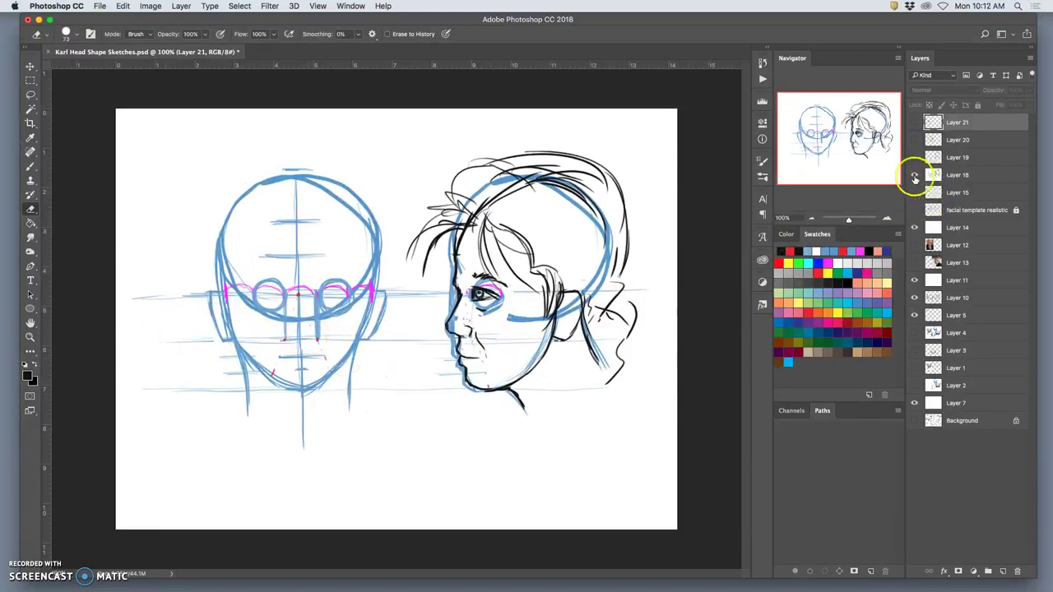
{"action": "left_click", "coordinate": [914, 174]}
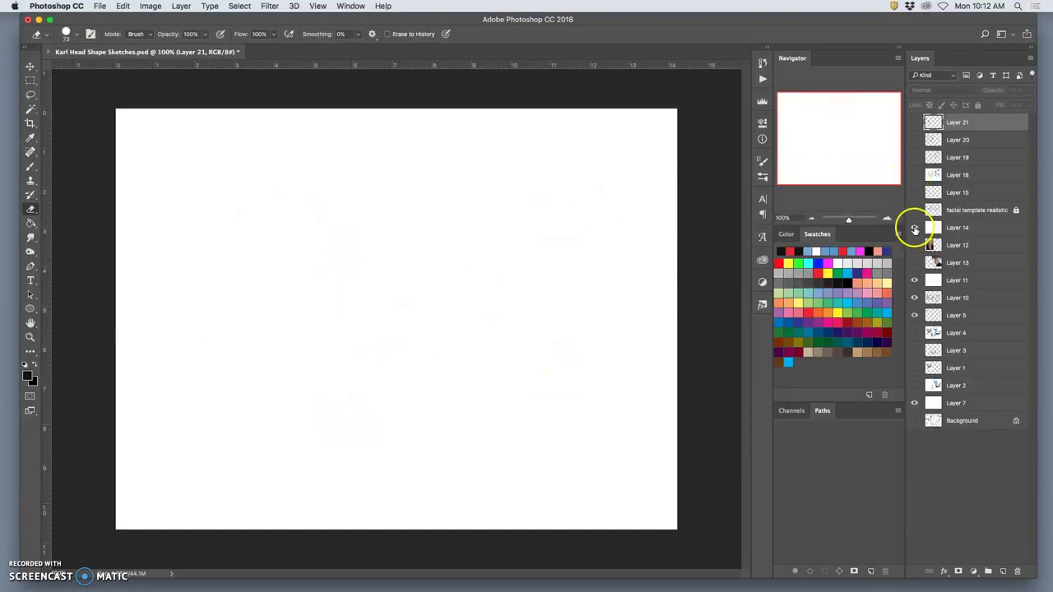
{"action": "left_click", "coordinate": [914, 245]}
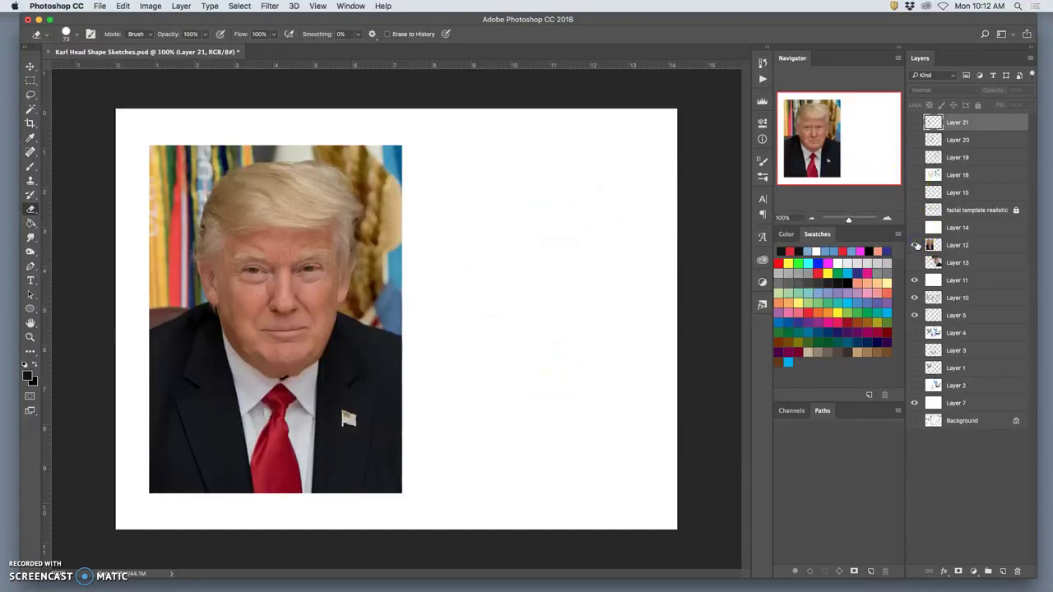
{"action": "left_click", "coordinate": [914, 218]}
Step: Show the facial template over the front portrait photo and add a new Layer 22 above it
{"action": "left_click", "coordinate": [915, 262]}
{"action": "left_click", "coordinate": [913, 211]}
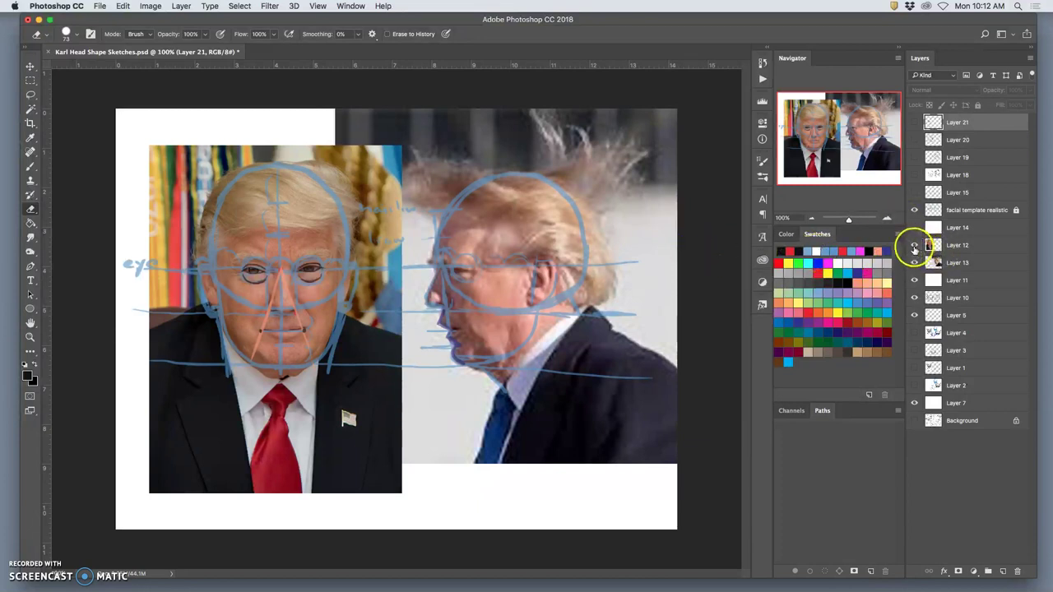
{"action": "left_click", "coordinate": [914, 246]}
{"action": "left_click", "coordinate": [915, 264]}
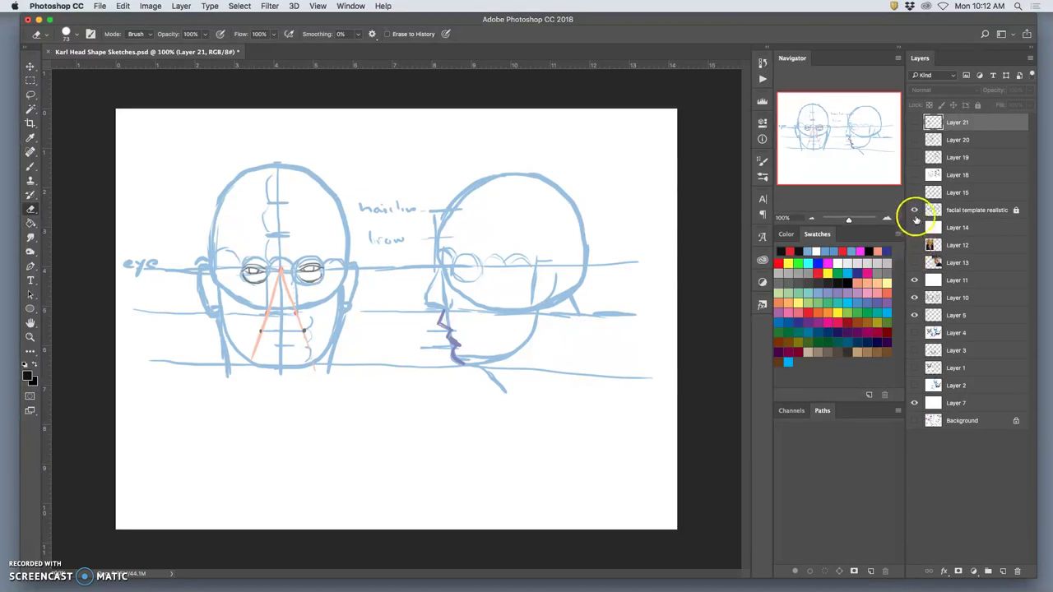
{"action": "left_click", "coordinate": [914, 246]}
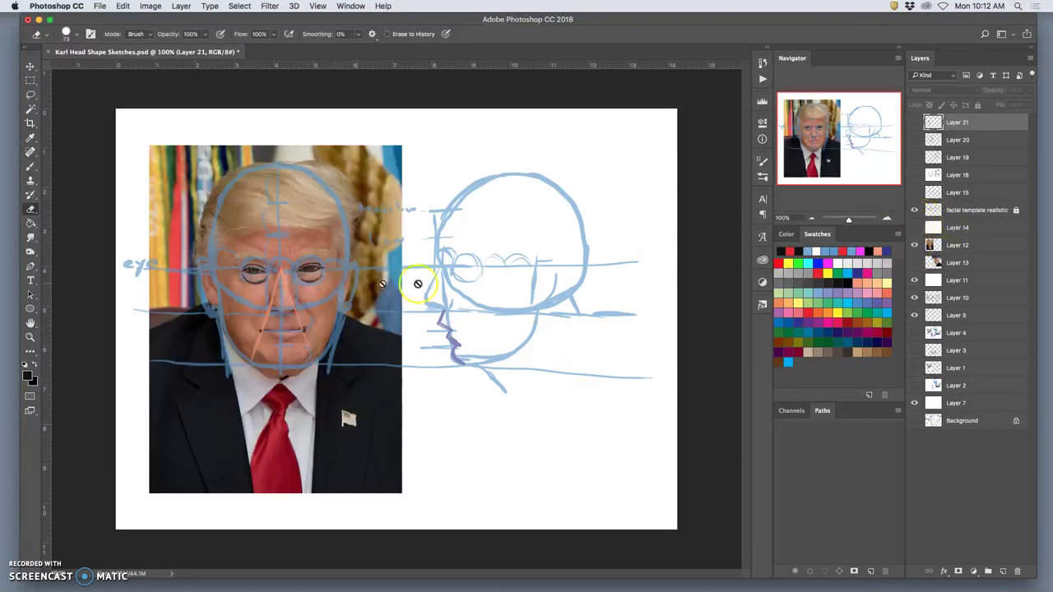
{"action": "left_click", "coordinate": [963, 212]}
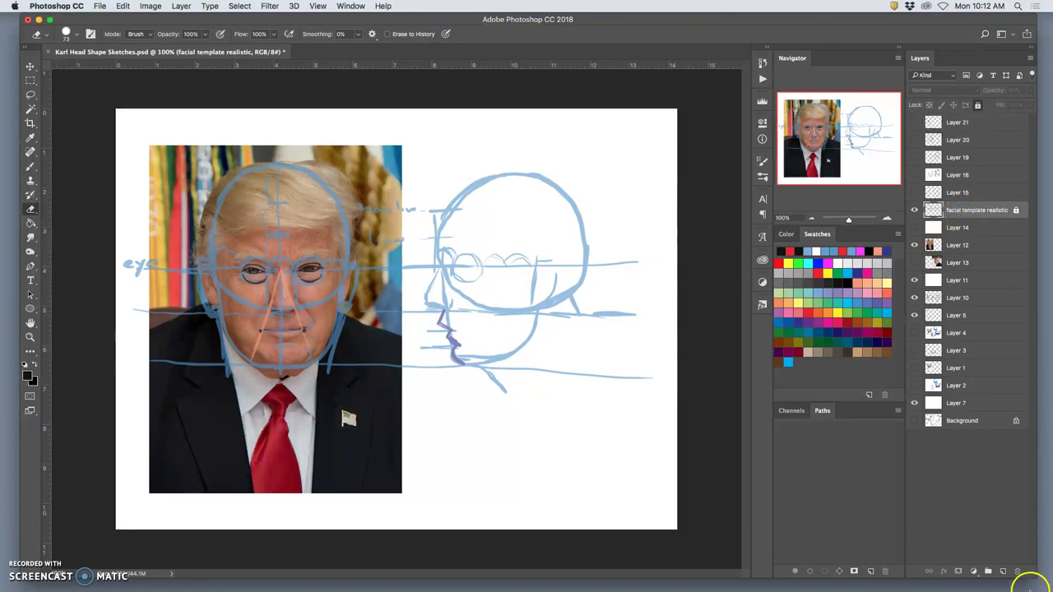
{"action": "left_click", "coordinate": [1003, 571]}
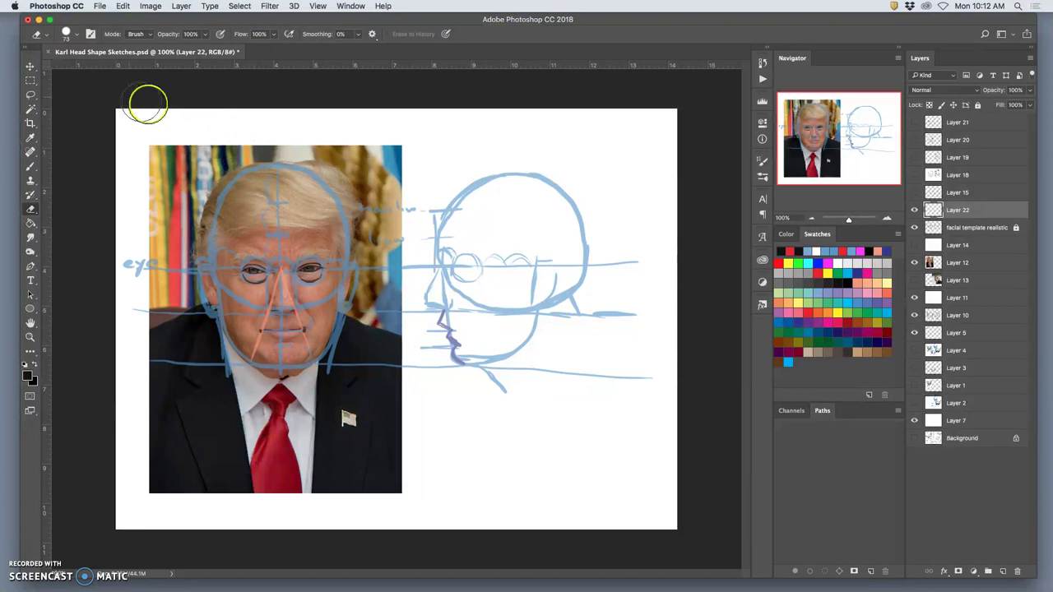
Step: Resample the image to 350 pixels/inch with an 11-inch height (14.667 × 11 in)
{"action": "left_click", "coordinate": [151, 7]}
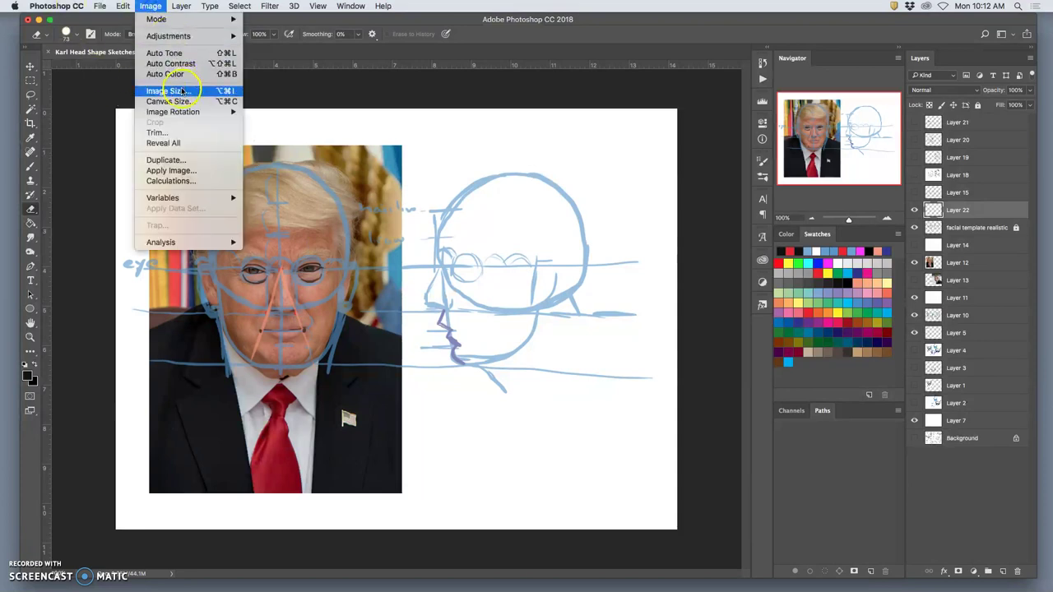
{"action": "left_click", "coordinate": [176, 88]}
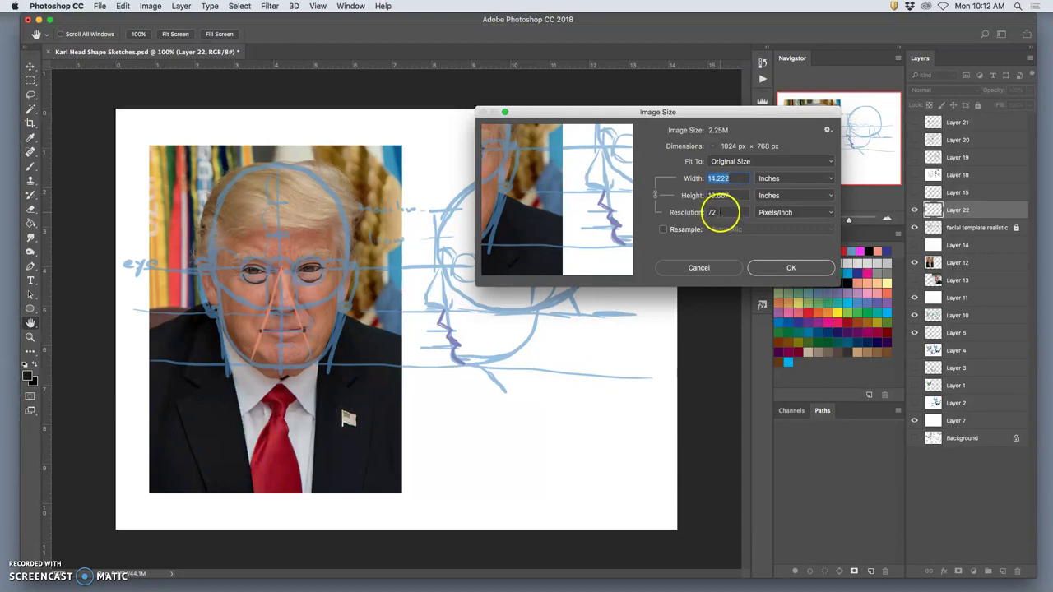
{"action": "double_click", "coordinate": [712, 212]}
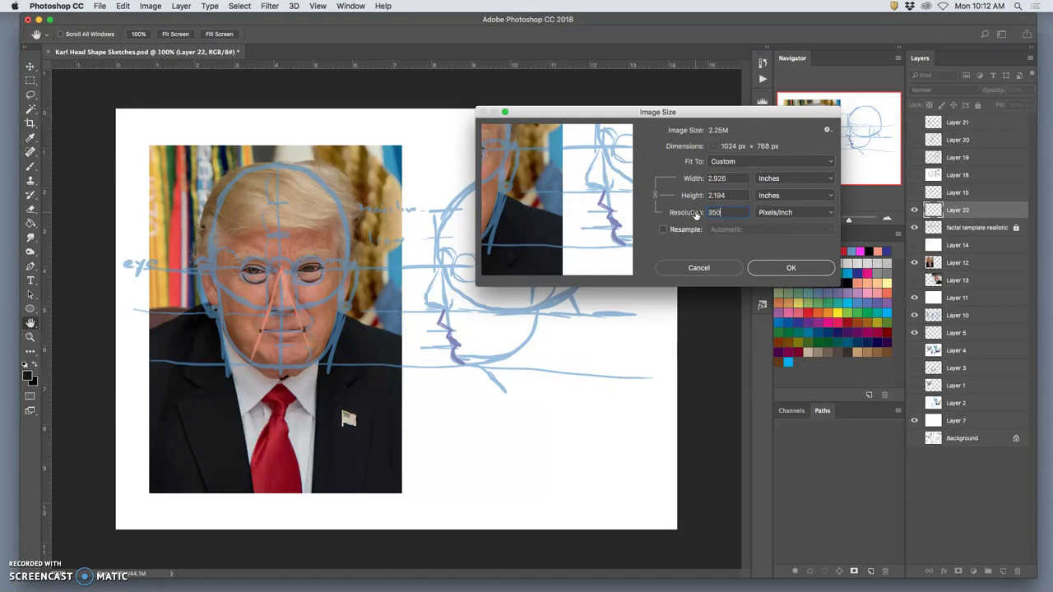
{"action": "left_click", "coordinate": [663, 233]}
{"action": "left_click", "coordinate": [669, 232]}
{"action": "left_click_drag", "start_coordinate": [727, 208], "coordinate": [672, 227]}
{"action": "left_click", "coordinate": [670, 229]}
{"action": "type", "text": "350"}
{"action": "left_click", "coordinate": [719, 178]}
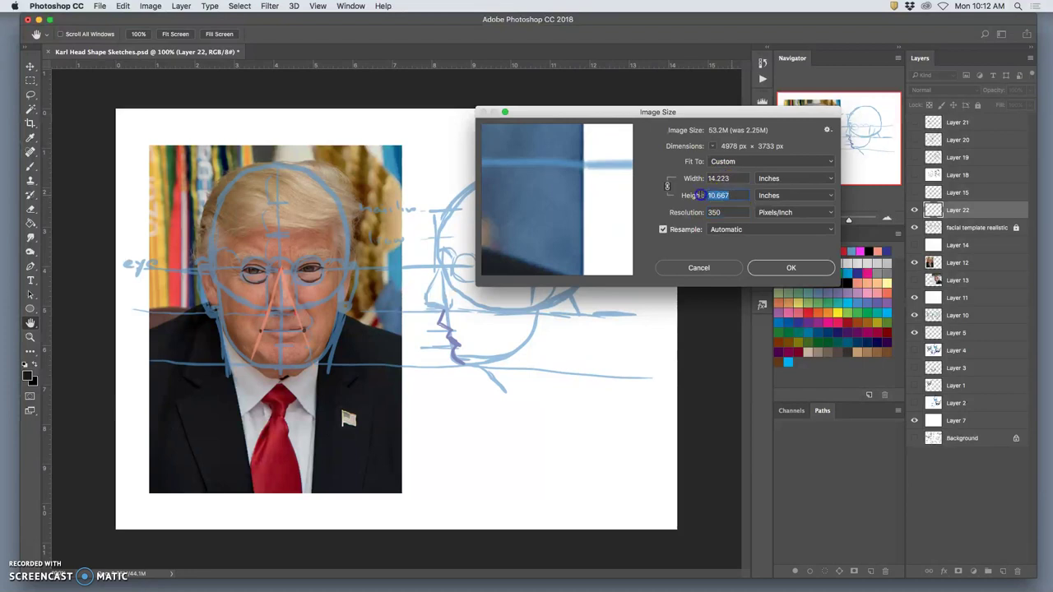
{"action": "type", "text": "11"}
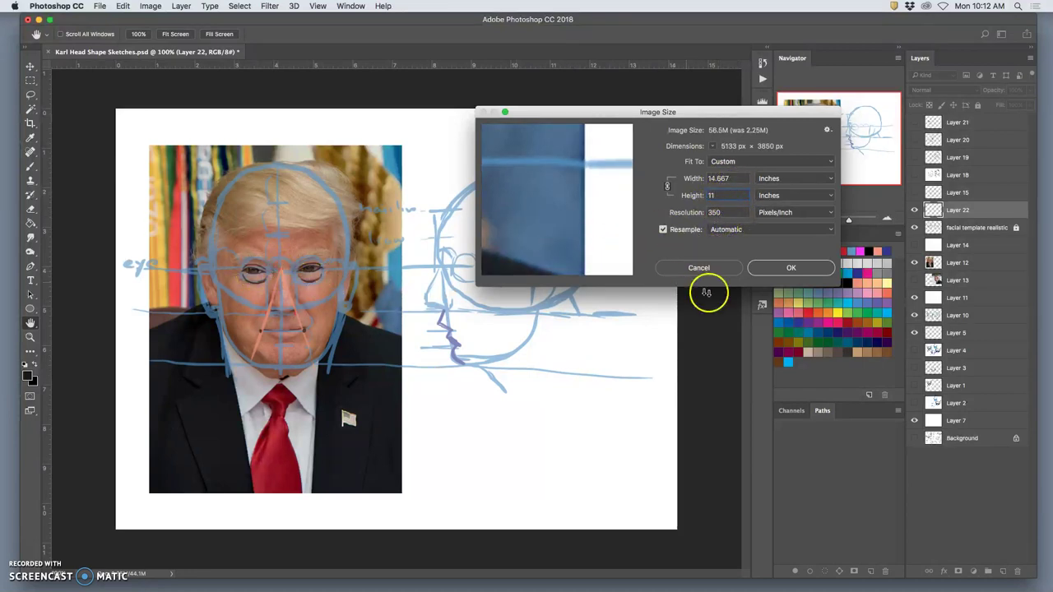
{"action": "left_click", "coordinate": [775, 270]}
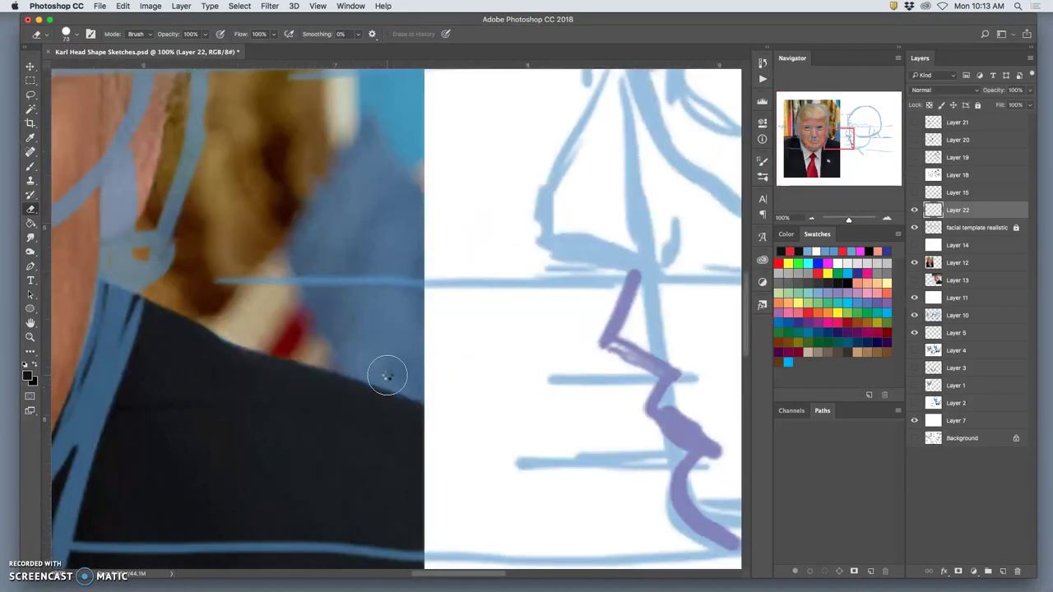
{"action": "scroll", "coordinate": [387, 376], "scroll_direction": "down", "scroll_amount": 5}
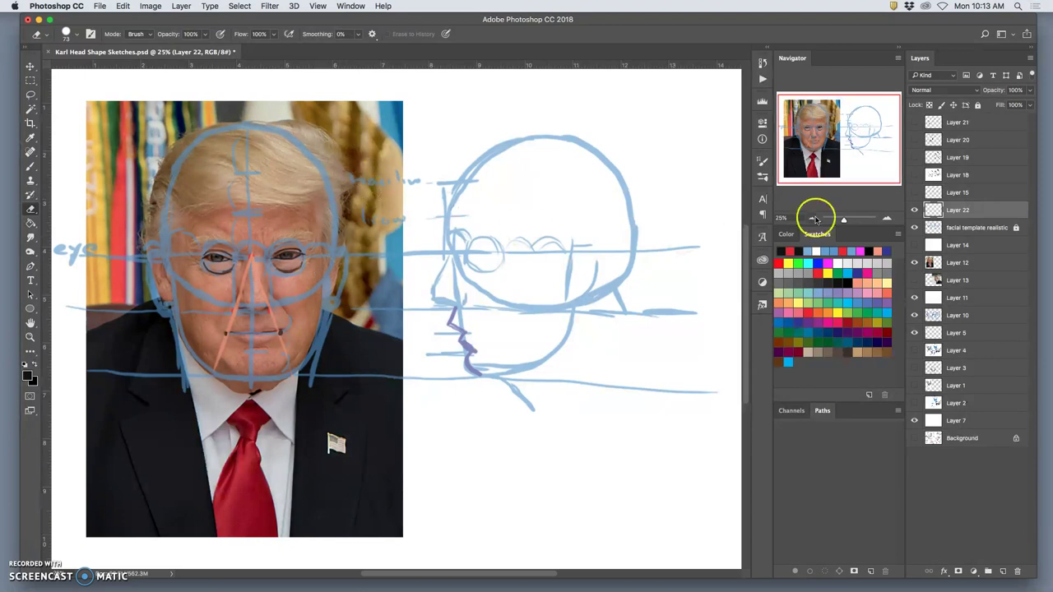
Step: Turn on the white fading layer and Layer 22, and hide the portrait photo beneath the sketches
{"action": "left_click", "coordinate": [914, 246]}
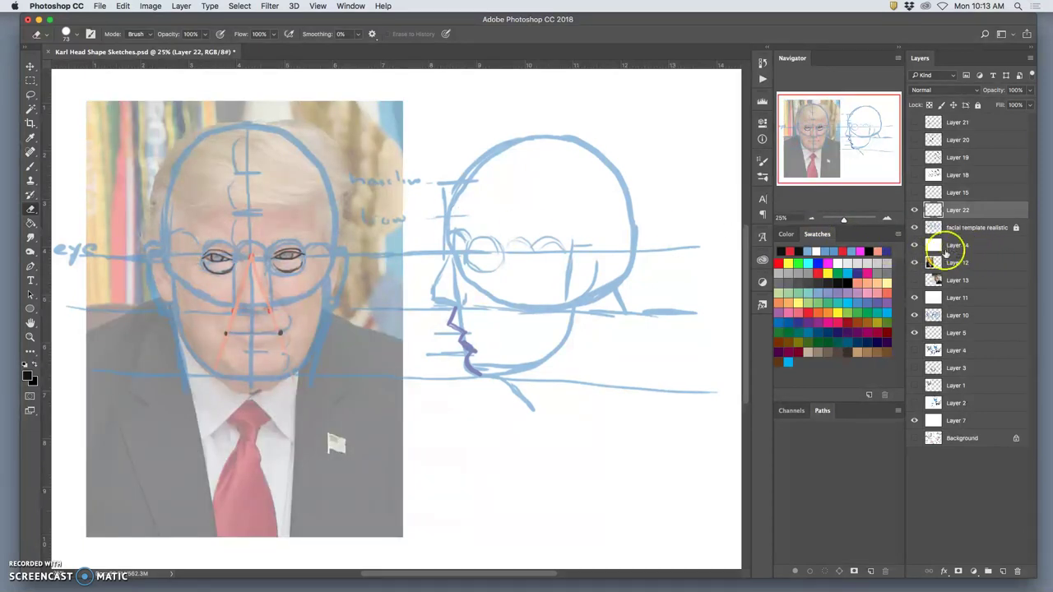
{"action": "left_click", "coordinate": [914, 245]}
{"action": "left_click", "coordinate": [914, 210]}
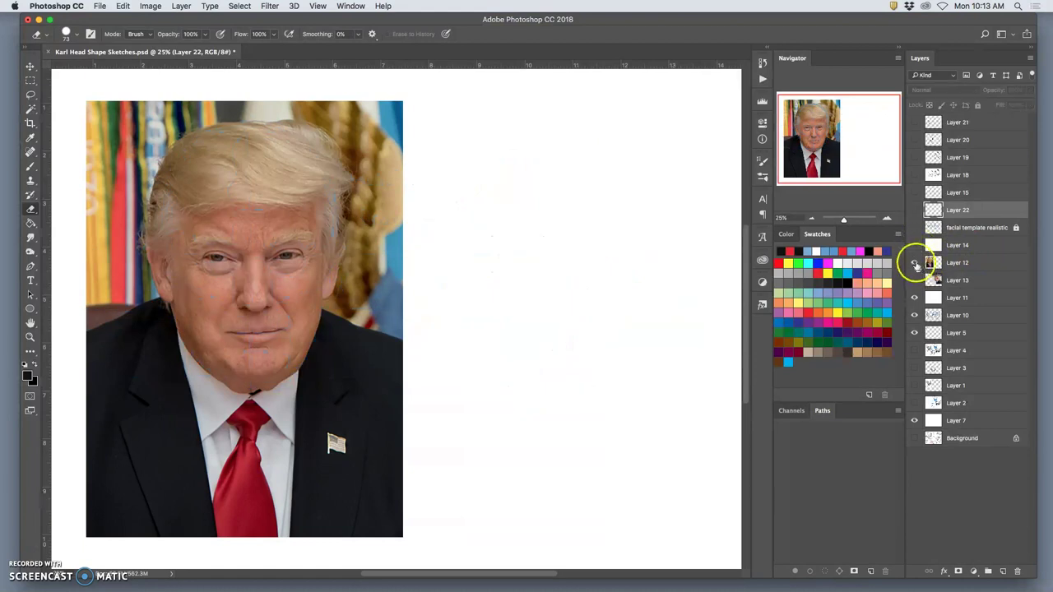
{"action": "left_click", "coordinate": [913, 261]}
{"action": "left_click", "coordinate": [914, 262]}
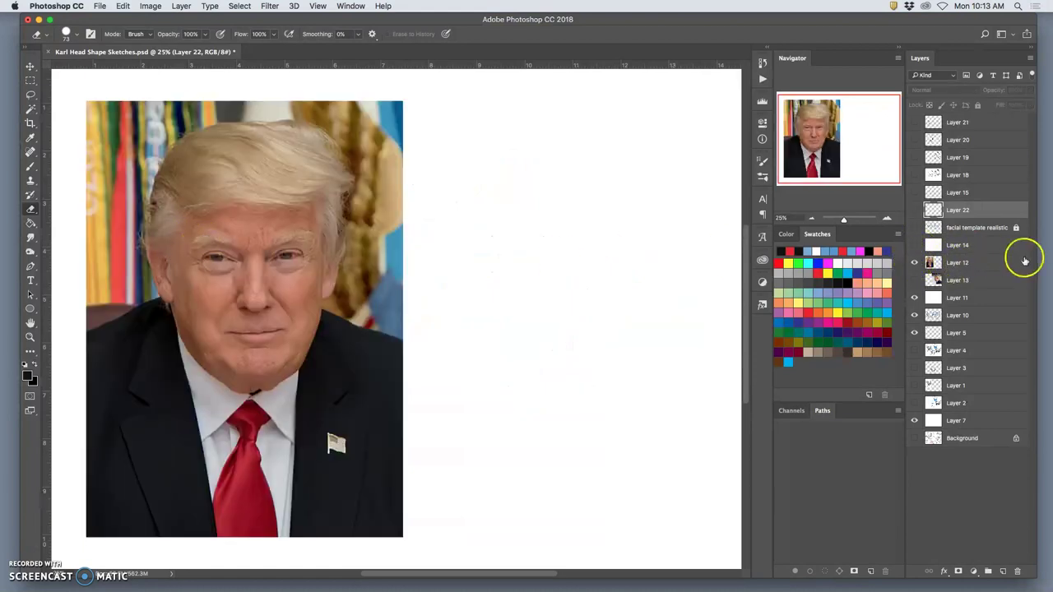
{"action": "left_click", "coordinate": [914, 246]}
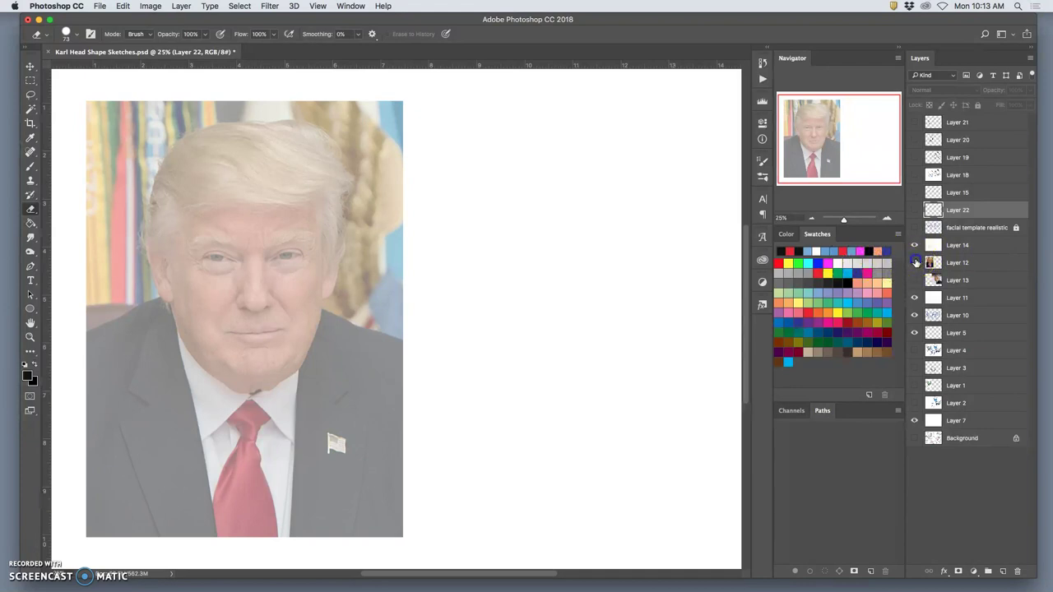
{"action": "left_click", "coordinate": [914, 263]}
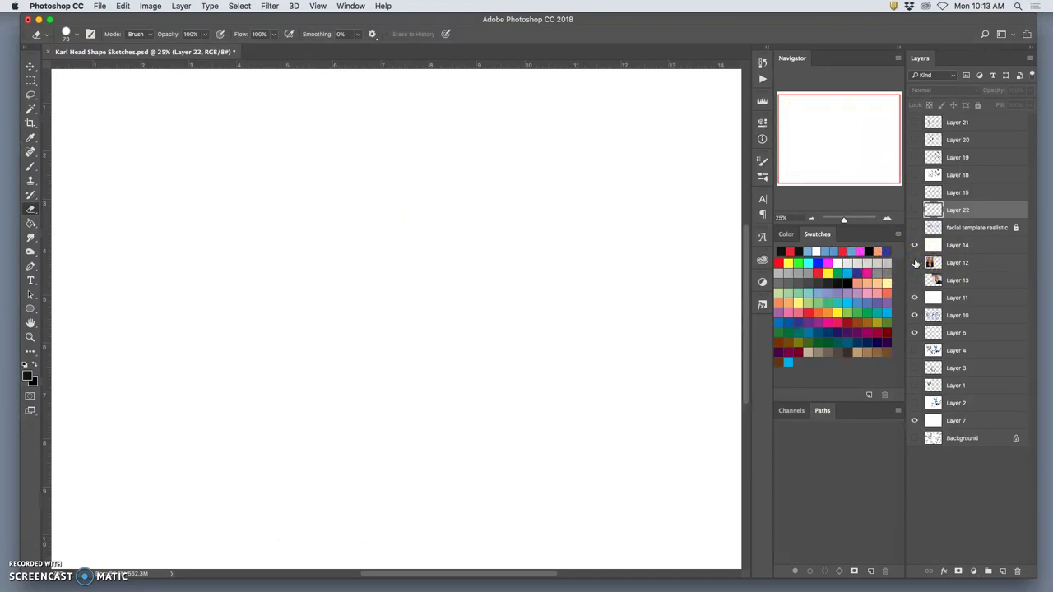
{"action": "left_click", "coordinate": [914, 262]}
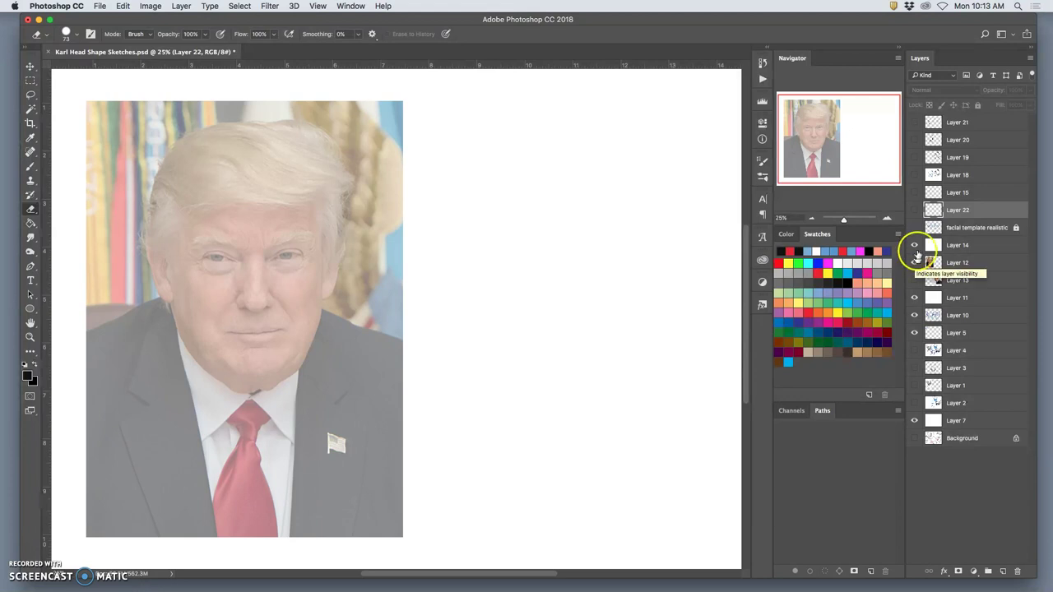
{"action": "left_click", "coordinate": [914, 210]}
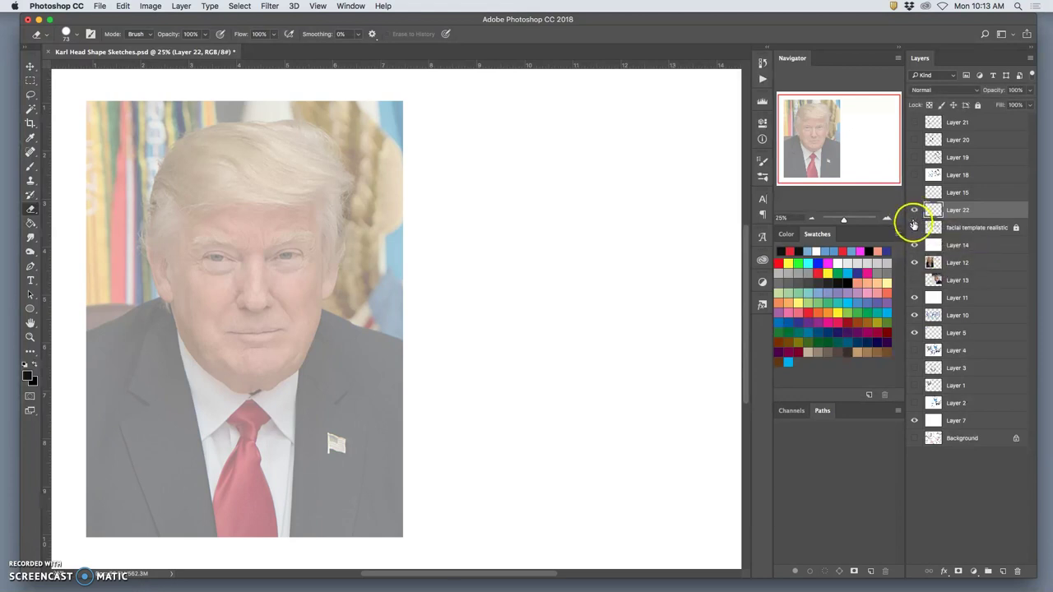
{"action": "left_click", "coordinate": [914, 212]}
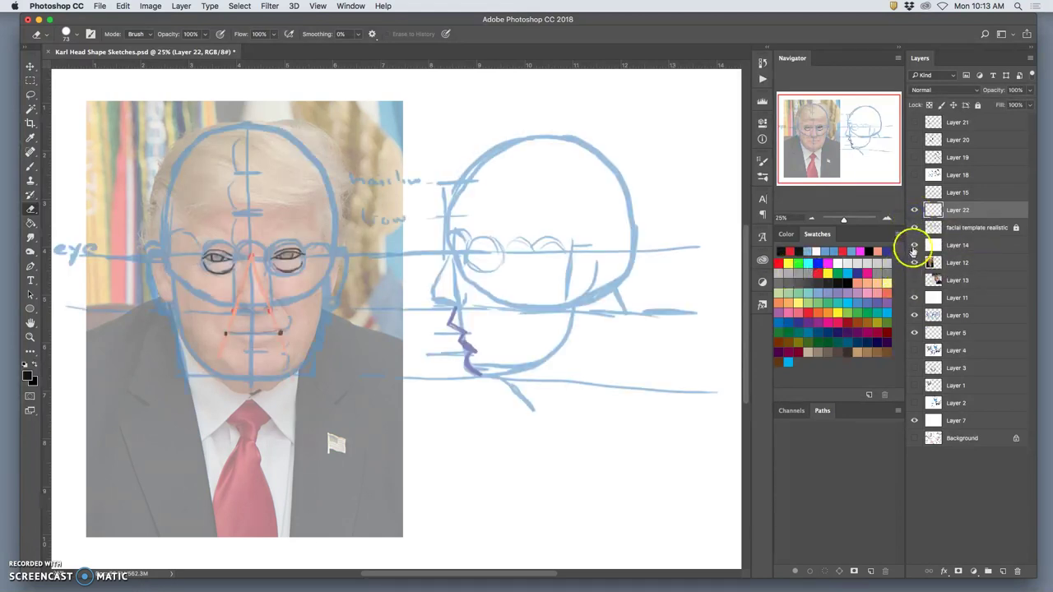
{"action": "left_click", "coordinate": [914, 260]}
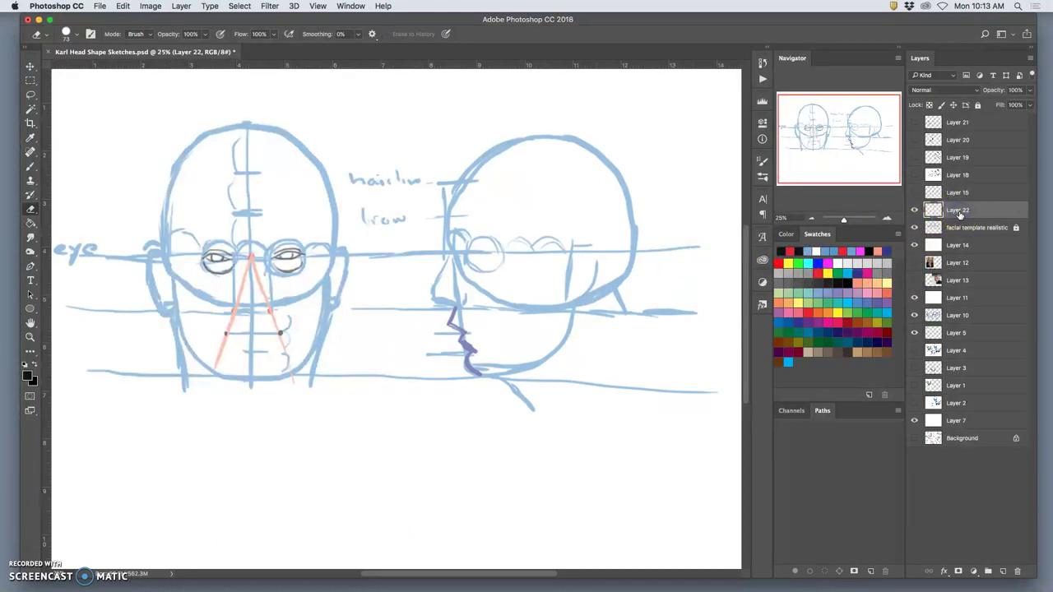
Step: Duplicate the facial template layer, deleting a mistaken Layer 22 copy, and show the duplicate
{"action": "key", "text": "super+j"}
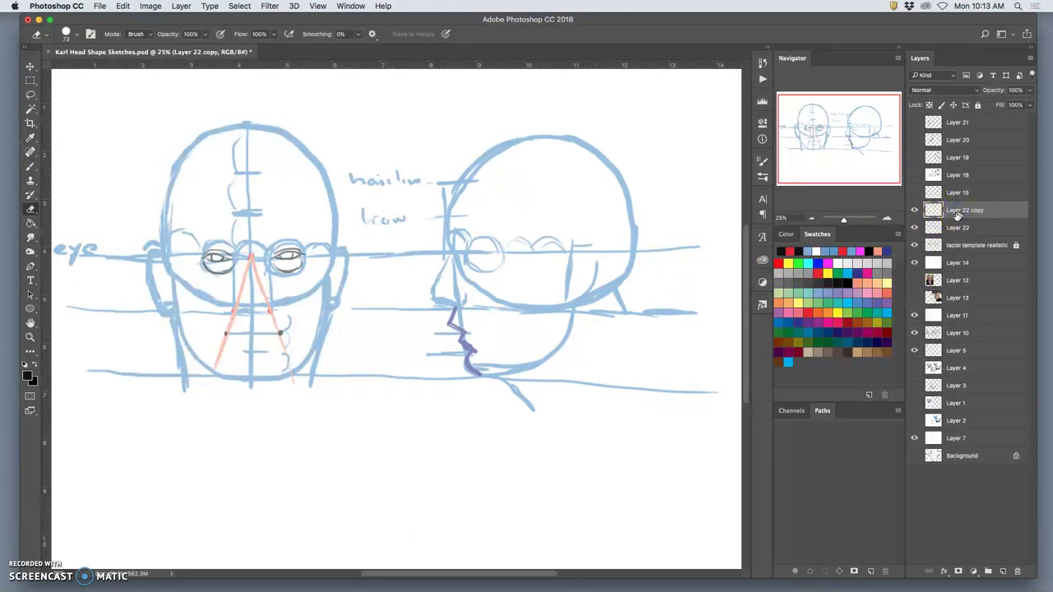
{"action": "left_click", "coordinate": [914, 246]}
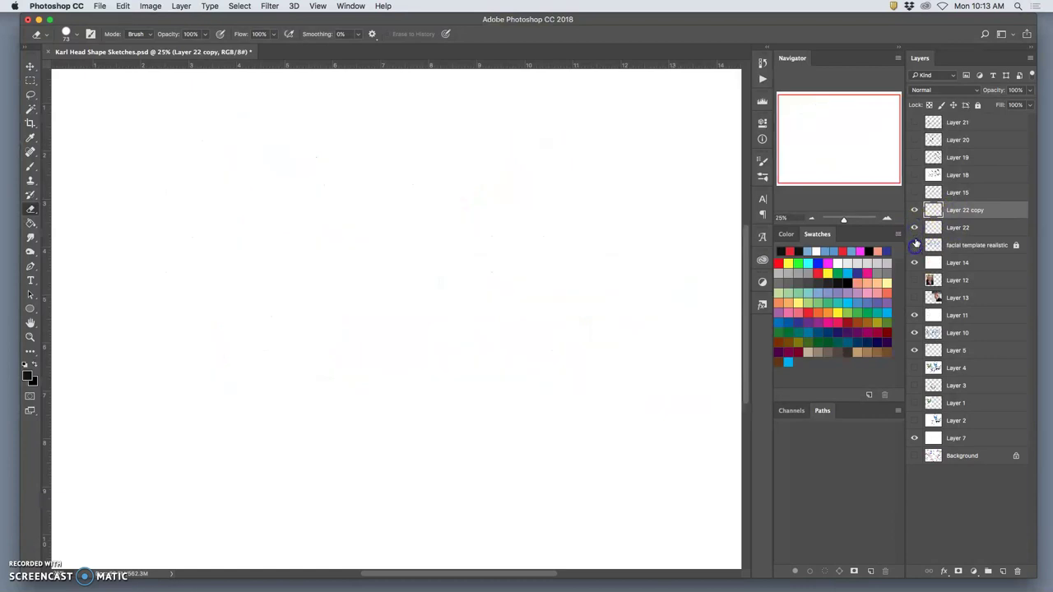
{"action": "left_click", "coordinate": [914, 212]}
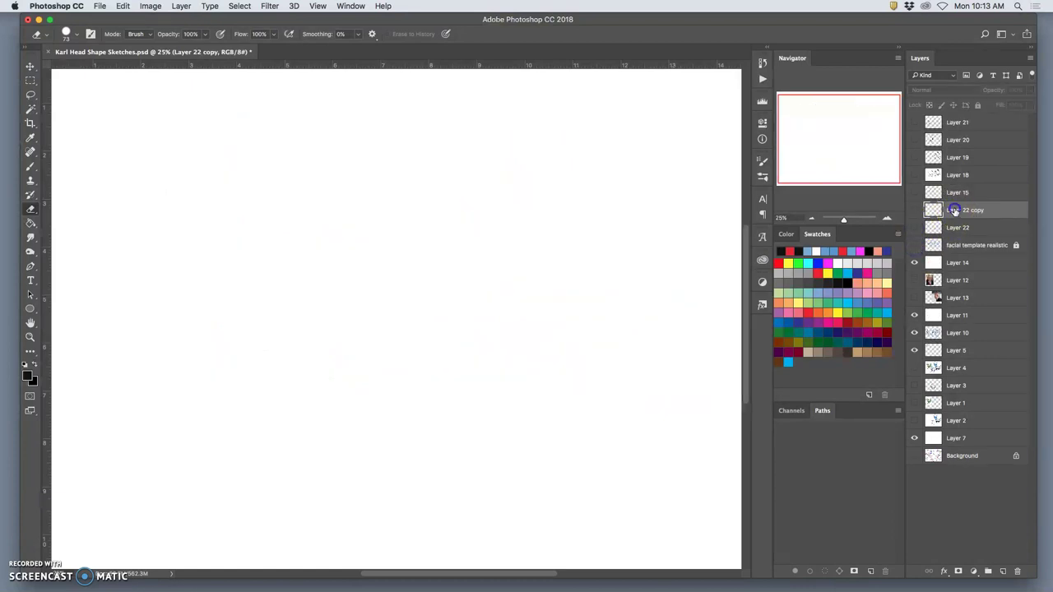
{"action": "key", "text": "BackSpace"}
{"action": "left_click", "coordinate": [940, 228]}
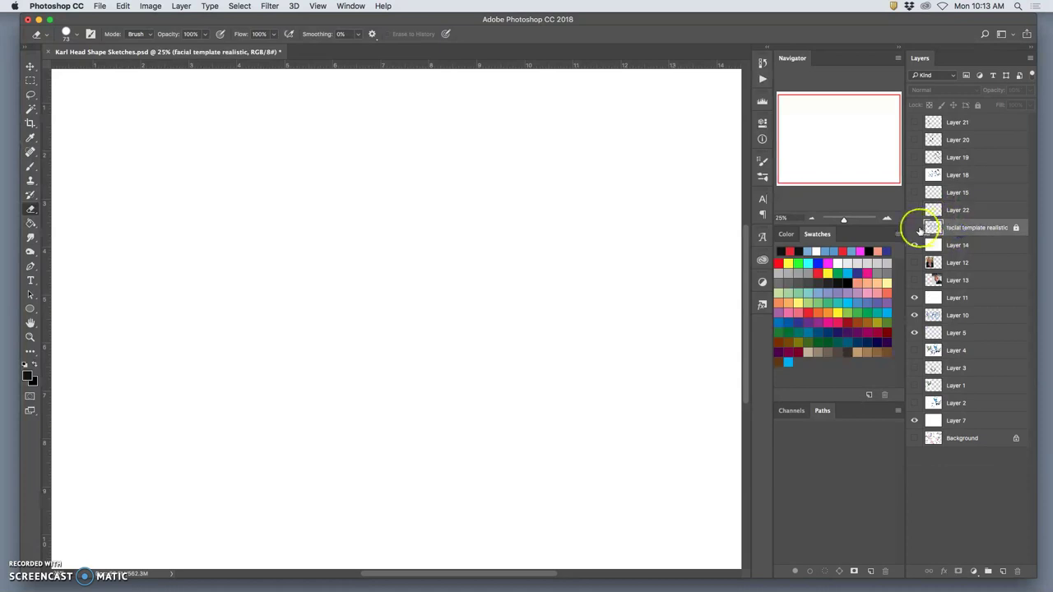
{"action": "key", "text": "super+j"}
{"action": "left_click", "coordinate": [914, 228]}
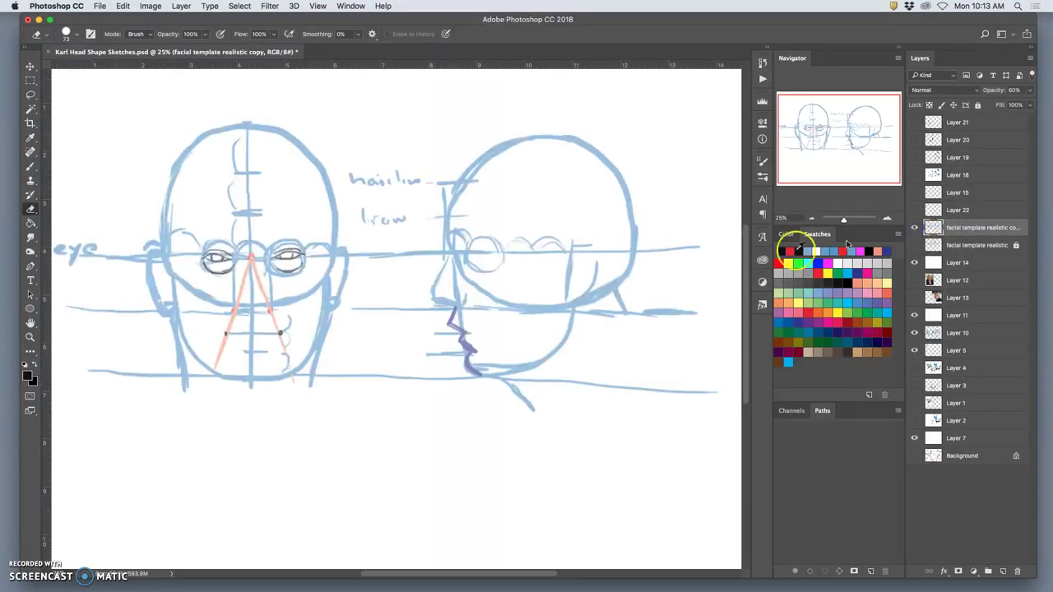
Step: Scale the sketch copy down and move it into the canvas's top-right corner
{"action": "key", "text": "super+t"}
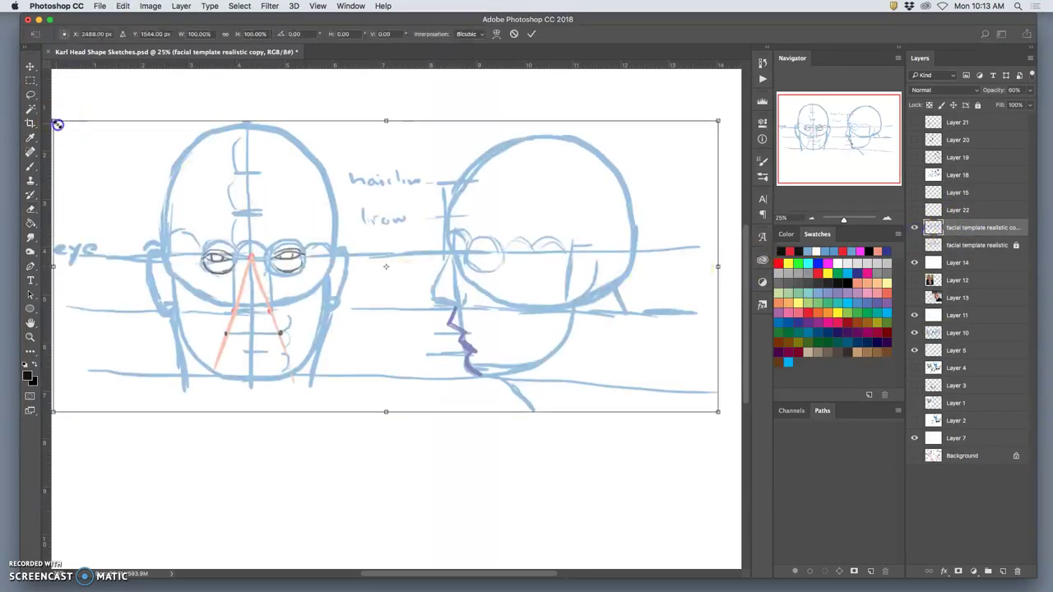
{"action": "mouse_move", "coordinate": [59, 125]}
{"action": "left_mouse_down"}
{"action": "mouse_move", "coordinate": [305, 262]}
{"action": "mouse_move", "coordinate": [538, 345]}
{"action": "mouse_move", "coordinate": [503, 336]}
{"action": "left_mouse_up"}
{"action": "left_click_drag", "start_coordinate": [564, 348], "coordinate": [581, 100]}
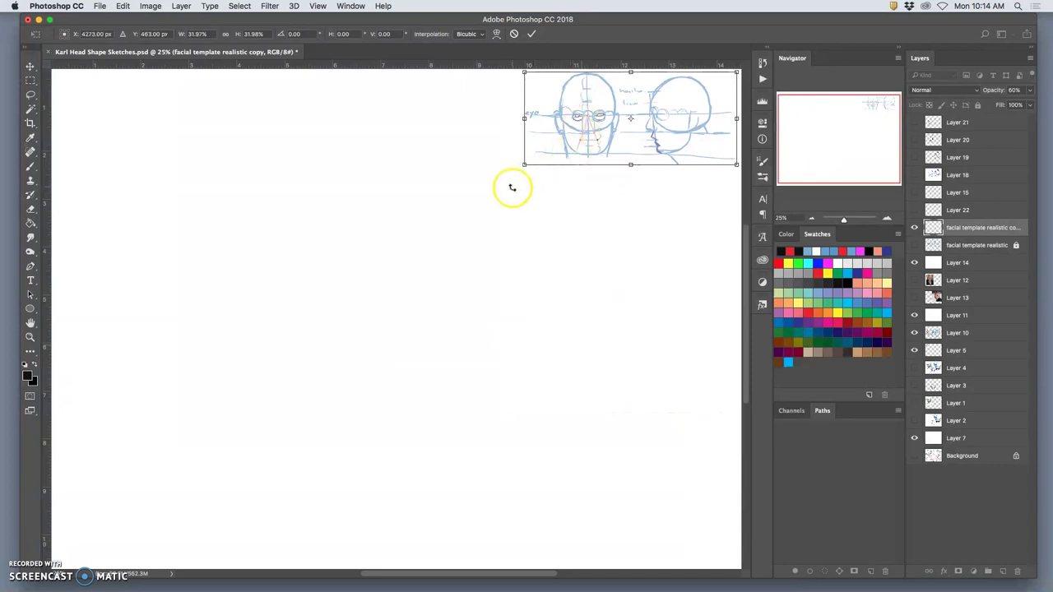
{"action": "key", "text": "Return"}
{"action": "key", "text": "e"}
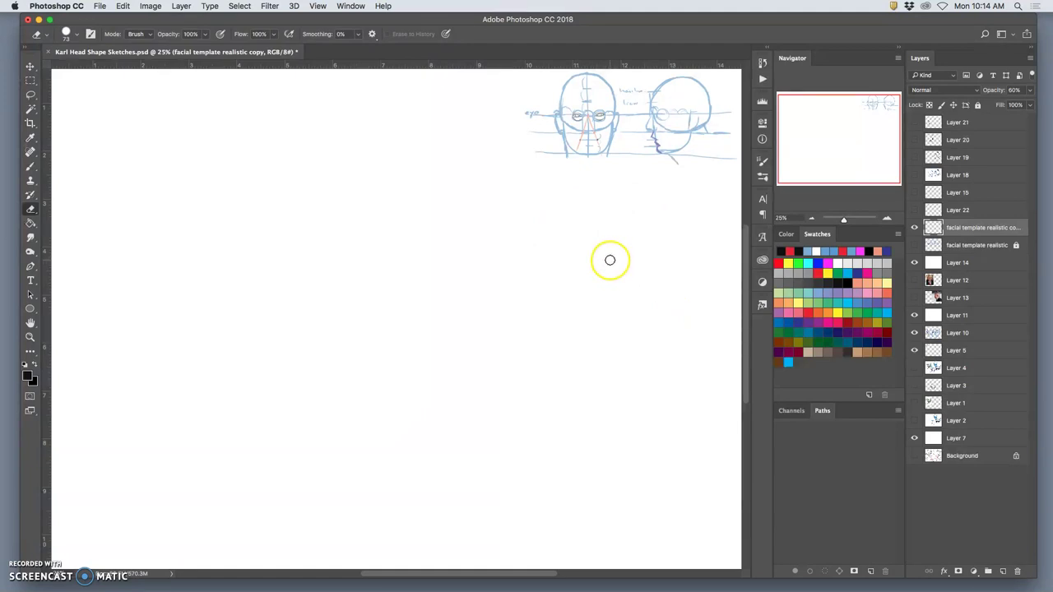
{"action": "key", "text": "ctrl+Up"}
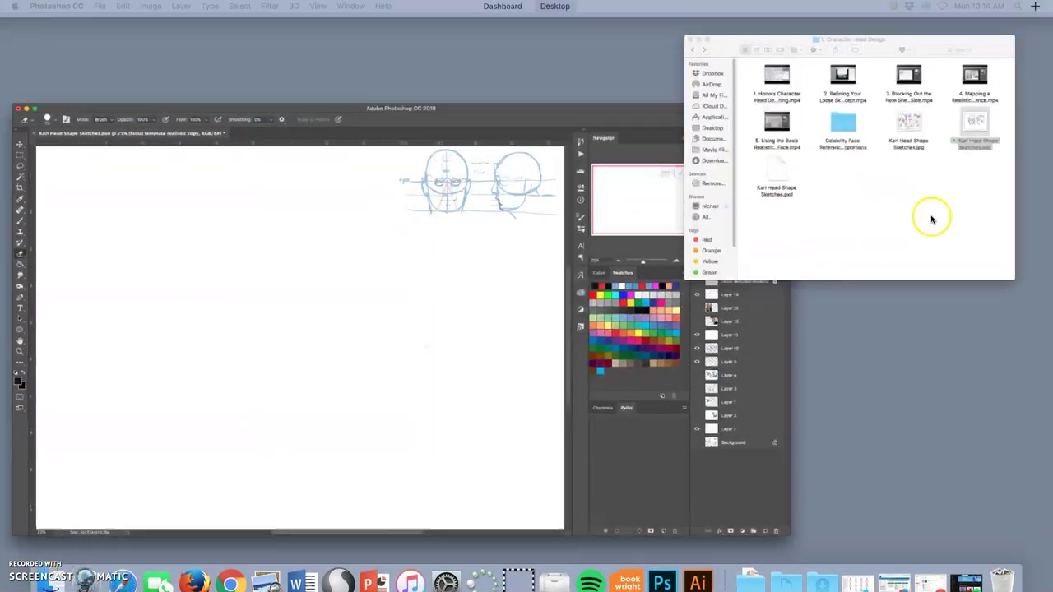
Step: Preview the smiling portrait in Finder's Celebrity Face Reference folder and drag it into Photoshop
{"action": "left_click", "coordinate": [932, 219]}
{"action": "double_click", "coordinate": [691, 156]}
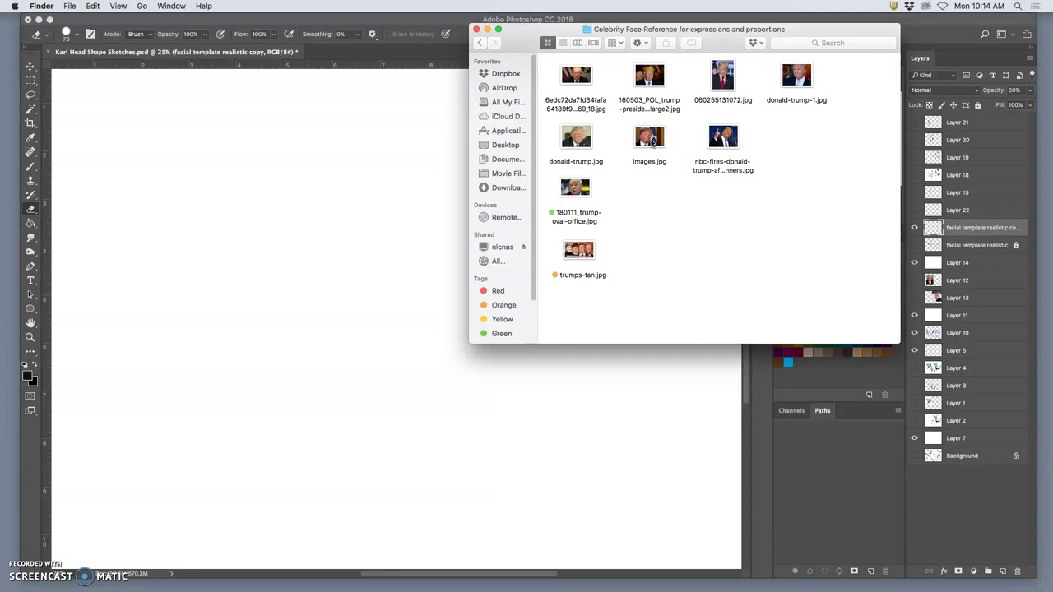
{"action": "left_click", "coordinate": [651, 80]}
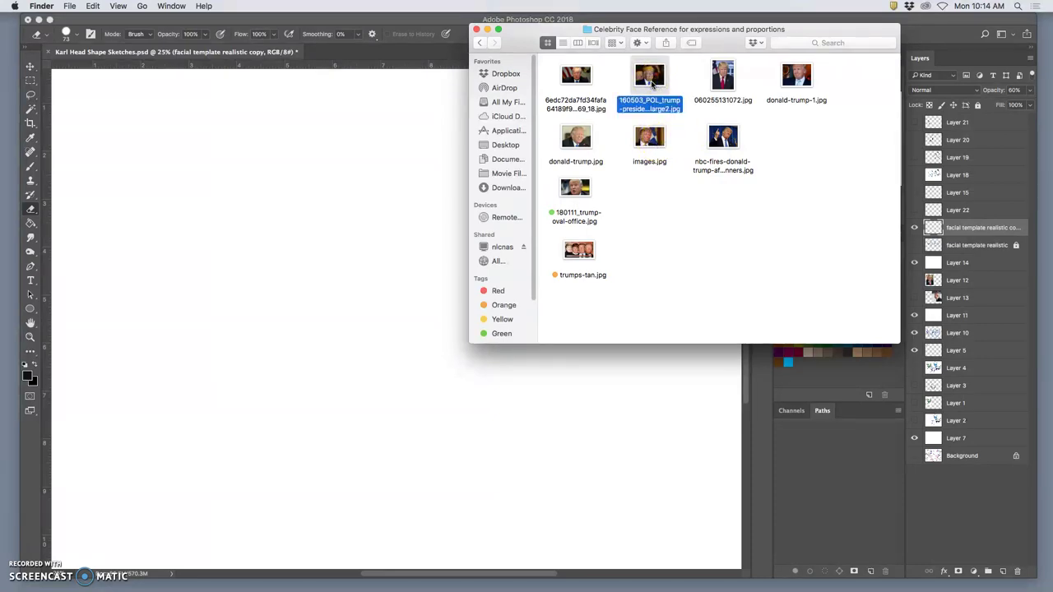
{"action": "double_click", "coordinate": [651, 80]}
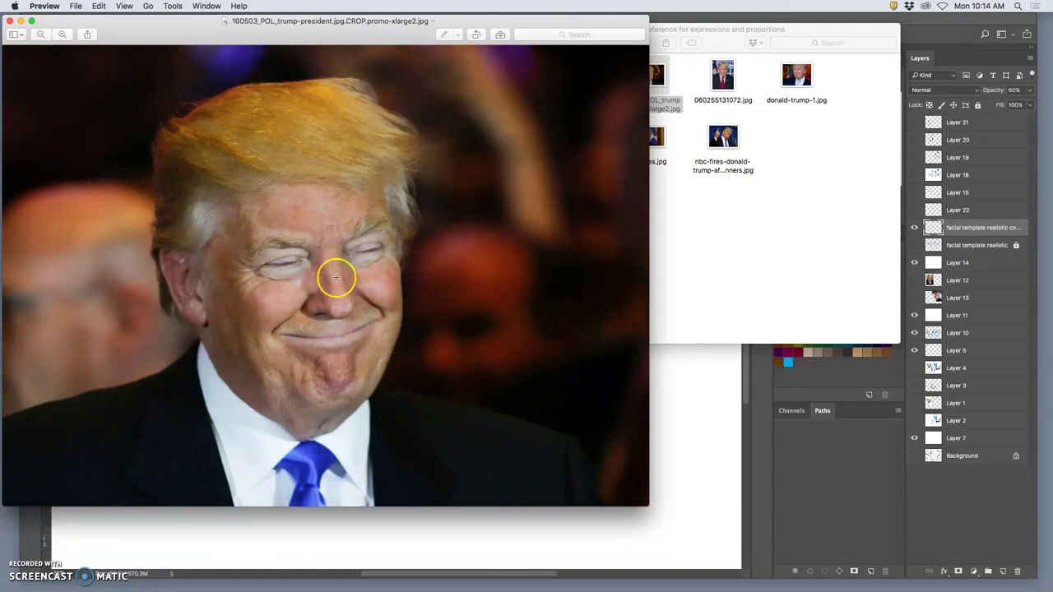
{"action": "left_click", "coordinate": [10, 20]}
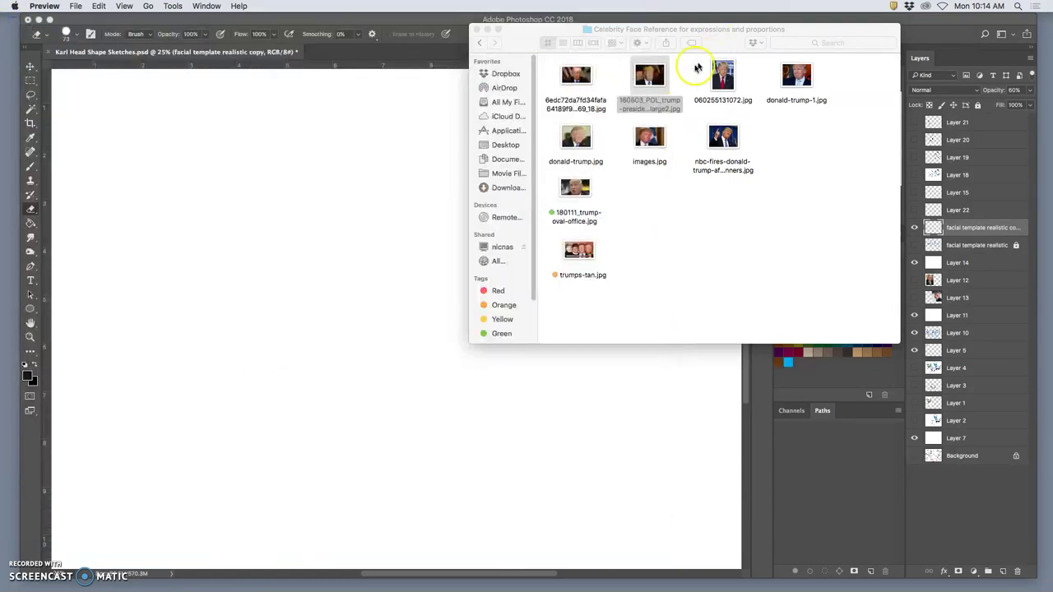
{"action": "left_click_drag", "start_coordinate": [649, 86], "coordinate": [291, 405]}
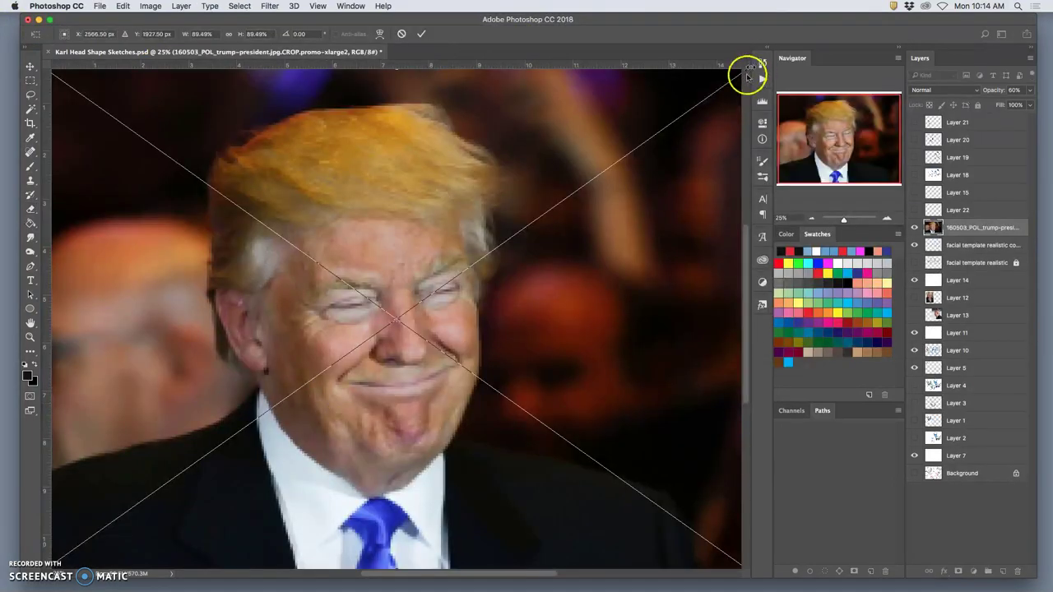
Step: Shrink and position the placed photo toward the left, then rasterize its layer
{"action": "key", "text": "super+minus"}
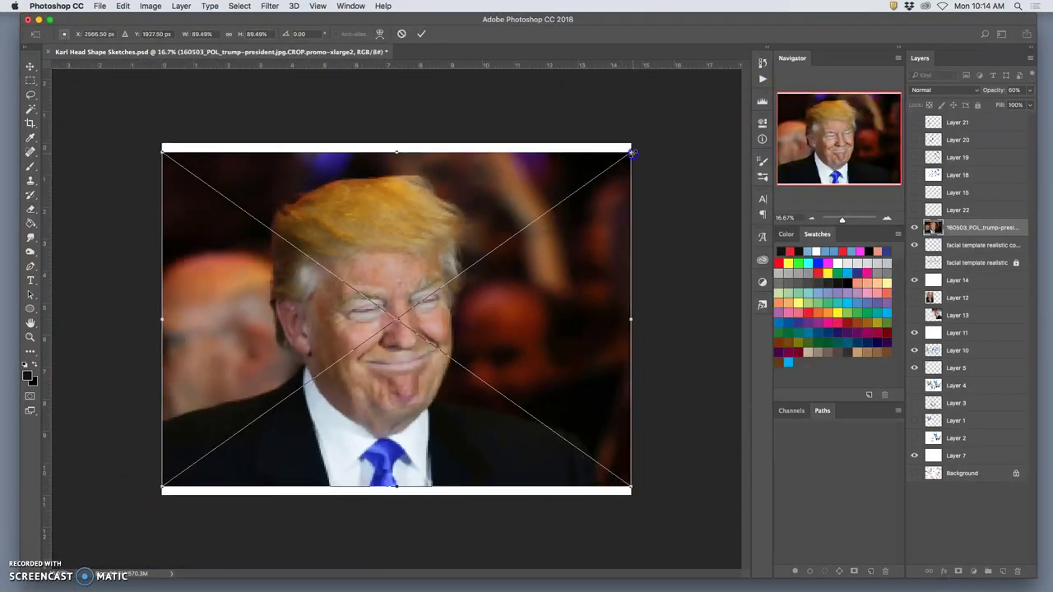
{"action": "left_click_drag", "start_coordinate": [632, 153], "coordinate": [559, 206]}
{"action": "mouse_move", "coordinate": [471, 260]}
{"action": "left_mouse_down"}
{"action": "mouse_move", "coordinate": [481, 262]}
{"action": "mouse_move", "coordinate": [472, 243]}
{"action": "left_mouse_up"}
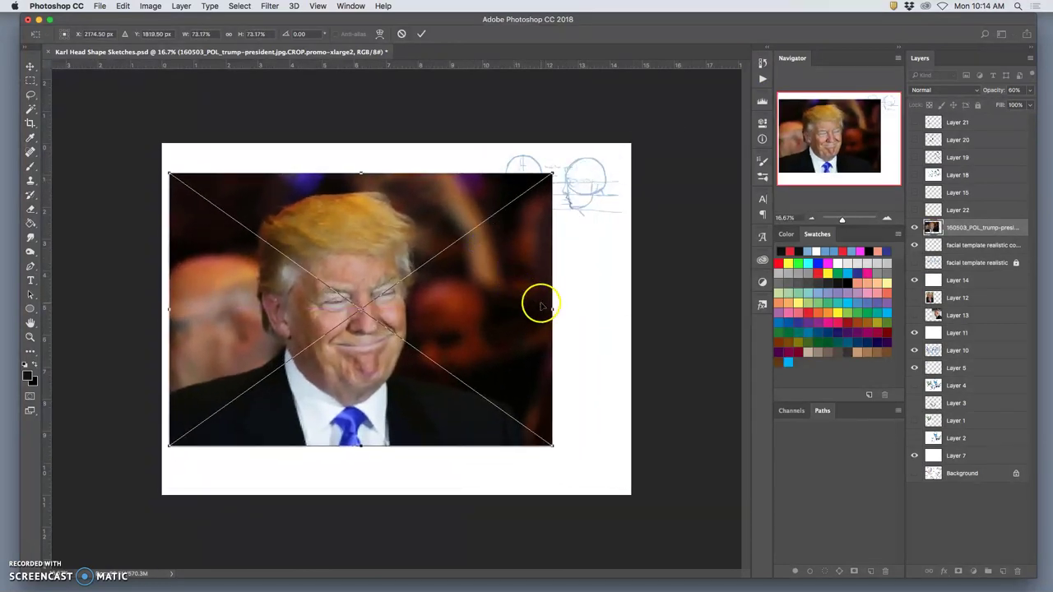
{"action": "key", "text": "Return"}
{"action": "key", "text": "e"}
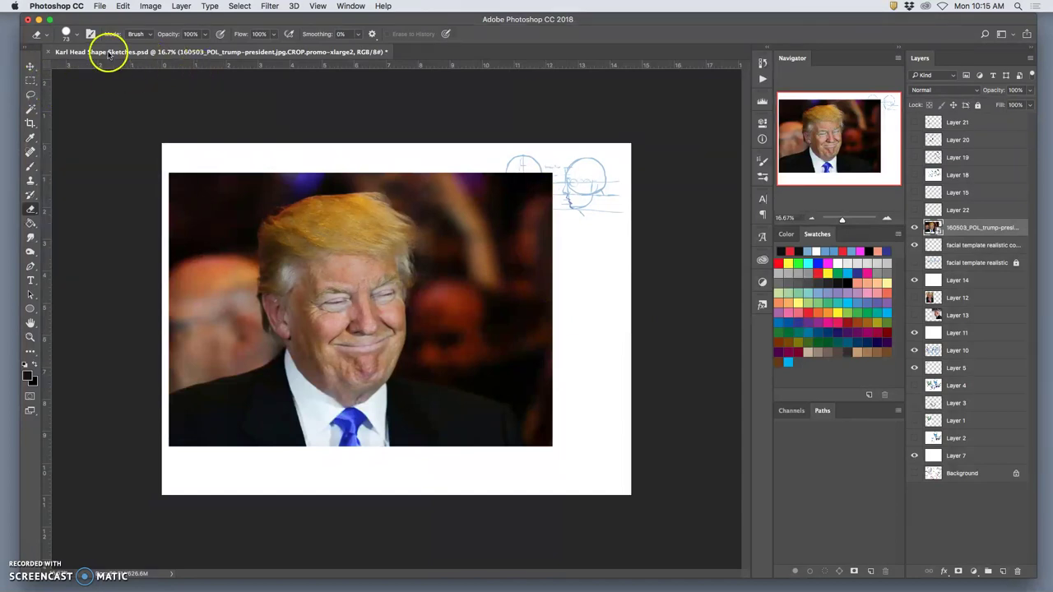
{"action": "right_click", "coordinate": [952, 228]}
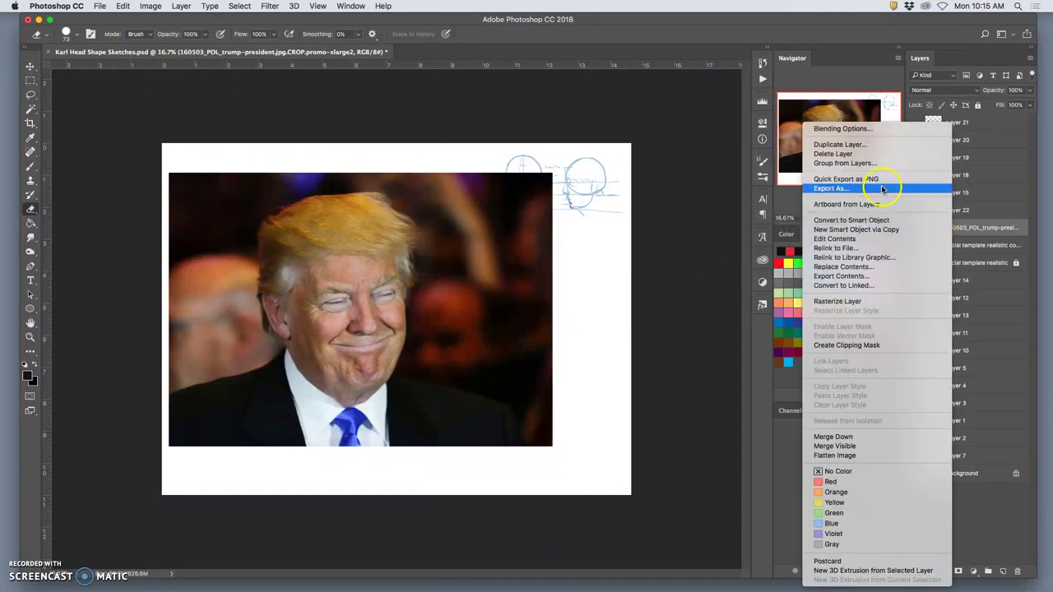
{"action": "left_click", "coordinate": [838, 301]}
Step: Lasso around the man's head and shoulders and delete the background to white
{"action": "left_click", "coordinate": [30, 96]}
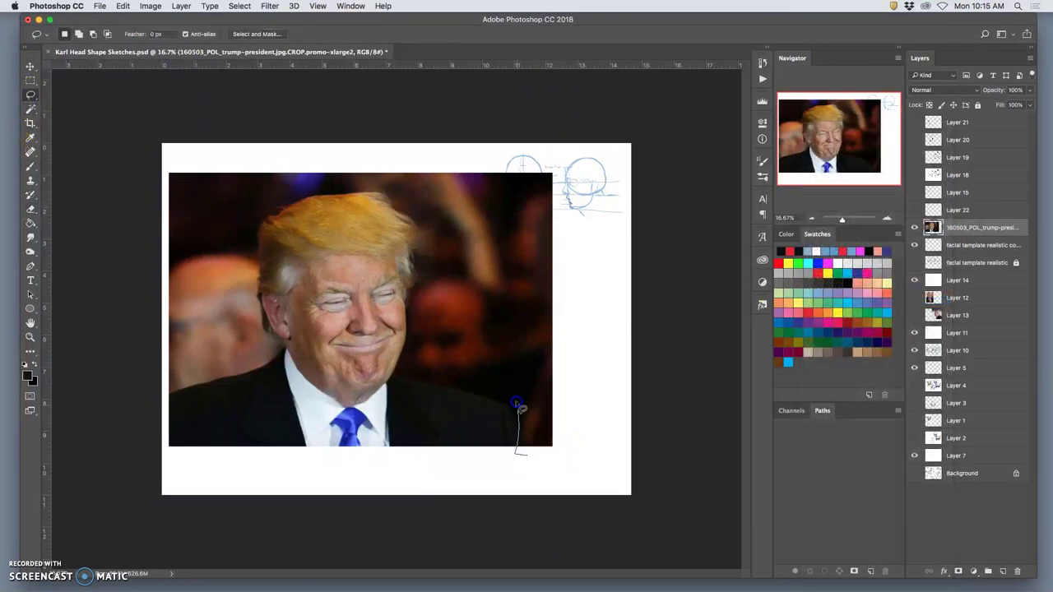
{"action": "mouse_move", "coordinate": [467, 386]}
{"action": "left_mouse_down"}
{"action": "mouse_move", "coordinate": [410, 357]}
{"action": "mouse_move", "coordinate": [422, 308]}
{"action": "left_mouse_up"}
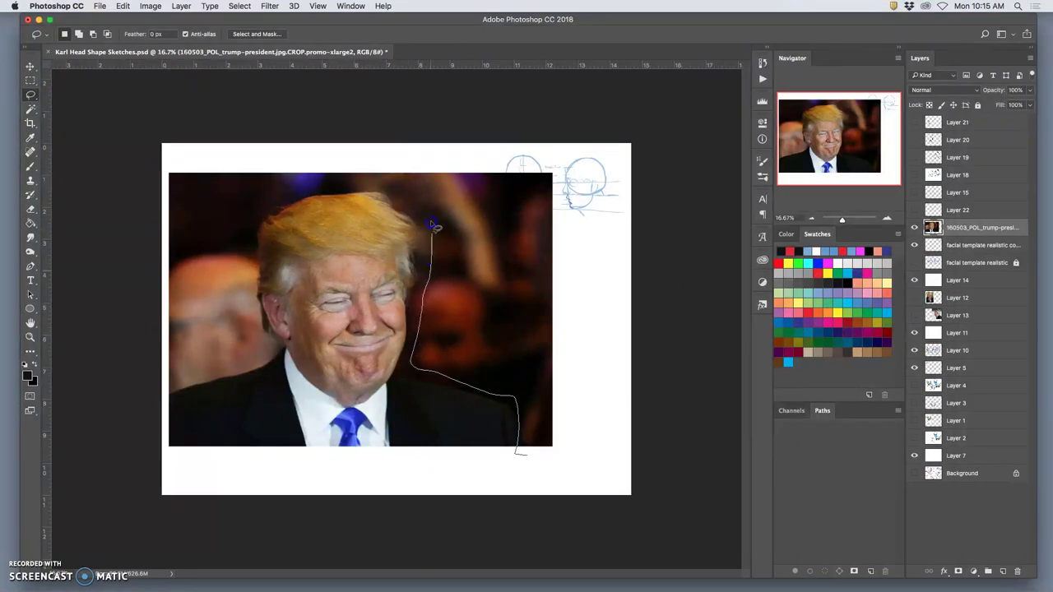
{"action": "mouse_move", "coordinate": [369, 183]}
{"action": "left_mouse_down"}
{"action": "mouse_move", "coordinate": [291, 186]}
{"action": "mouse_move", "coordinate": [234, 215]}
{"action": "left_mouse_up"}
{"action": "mouse_move", "coordinate": [158, 398]}
{"action": "left_mouse_down"}
{"action": "mouse_move", "coordinate": [149, 247]}
{"action": "mouse_move", "coordinate": [170, 145]}
{"action": "mouse_move", "coordinate": [444, 130]}
{"action": "mouse_move", "coordinate": [680, 138]}
{"action": "mouse_move", "coordinate": [675, 297]}
{"action": "mouse_move", "coordinate": [625, 485]}
{"action": "mouse_move", "coordinate": [571, 494]}
{"action": "left_mouse_up"}
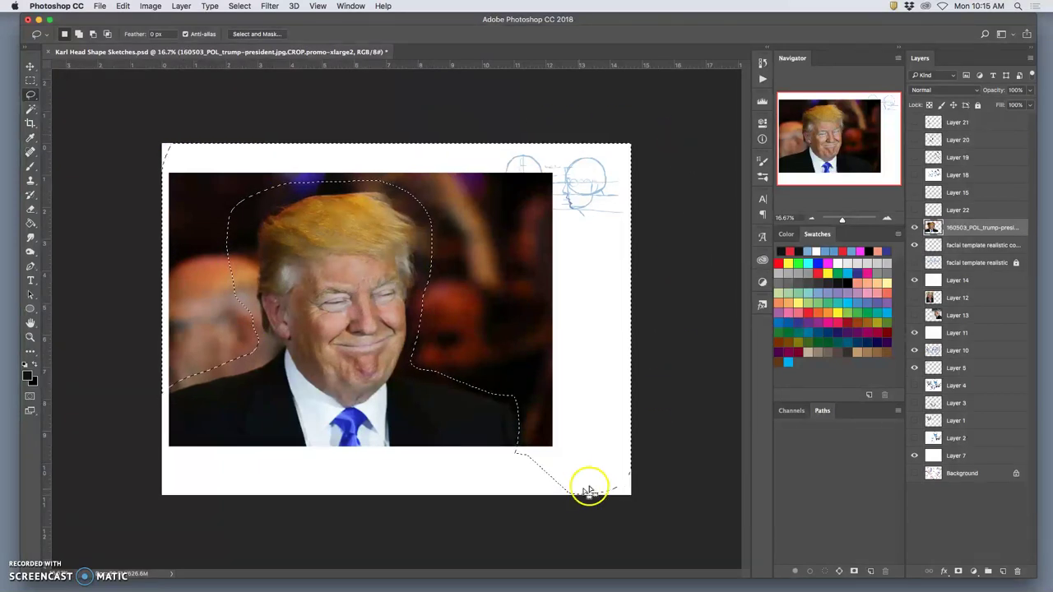
{"action": "key", "text": "ctrl+shift+i"}
{"action": "key", "text": "Delete"}
{"action": "key", "text": "ctrl+d"}
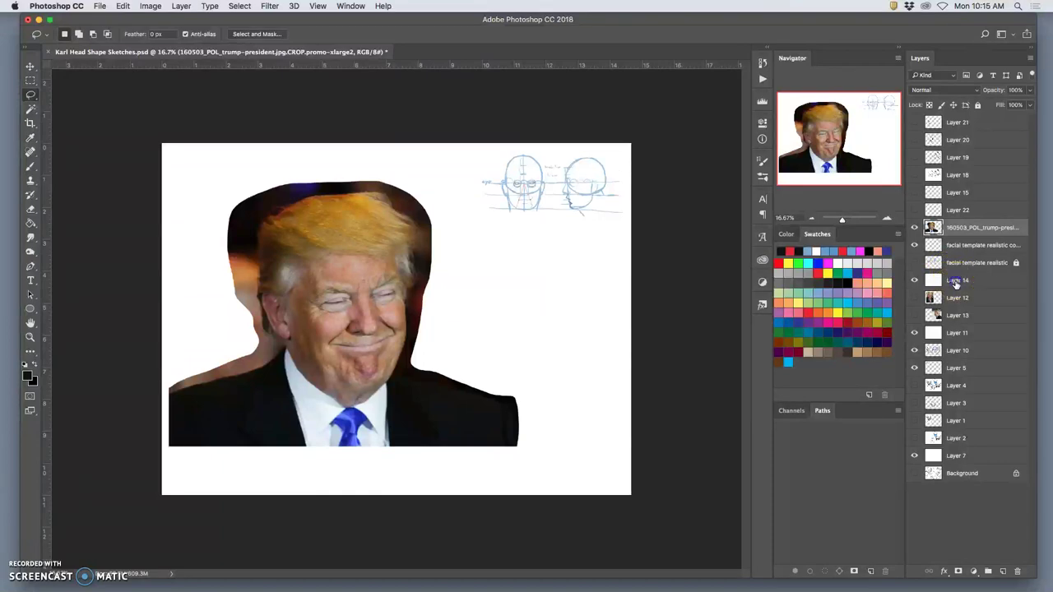
Step: Put Layer 14 at 50% over the photo, the sketch copy above at 100%, and add Layer 23
{"action": "left_click_drag", "start_coordinate": [956, 281], "coordinate": [960, 230]}
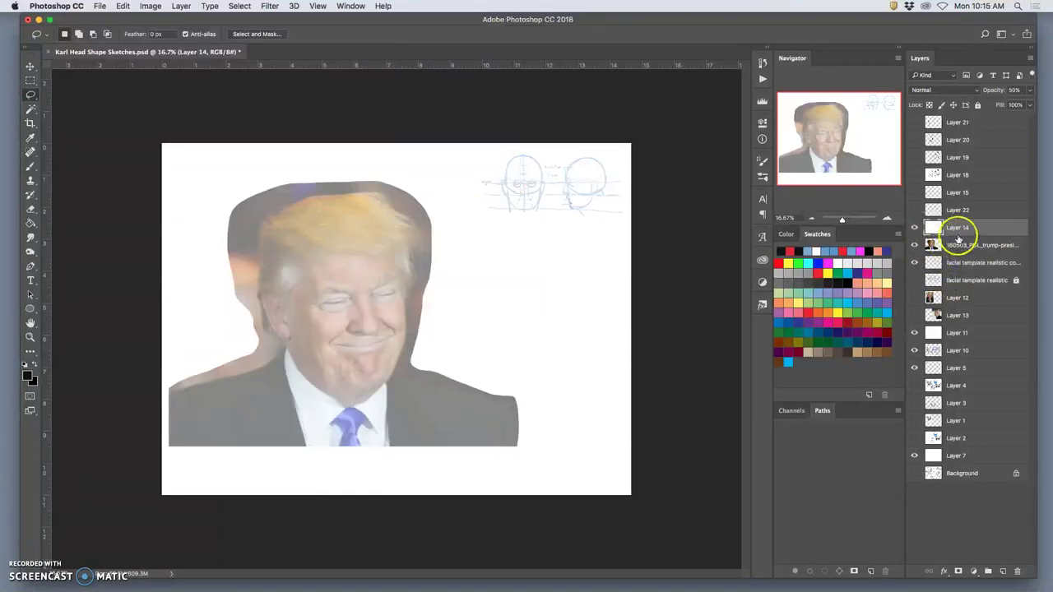
{"action": "left_click", "coordinate": [1029, 90]}
{"action": "mouse_move", "coordinate": [1011, 102]}
{"action": "left_mouse_down"}
{"action": "mouse_move", "coordinate": [1040, 107]}
{"action": "mouse_move", "coordinate": [1005, 105]}
{"action": "left_mouse_up"}
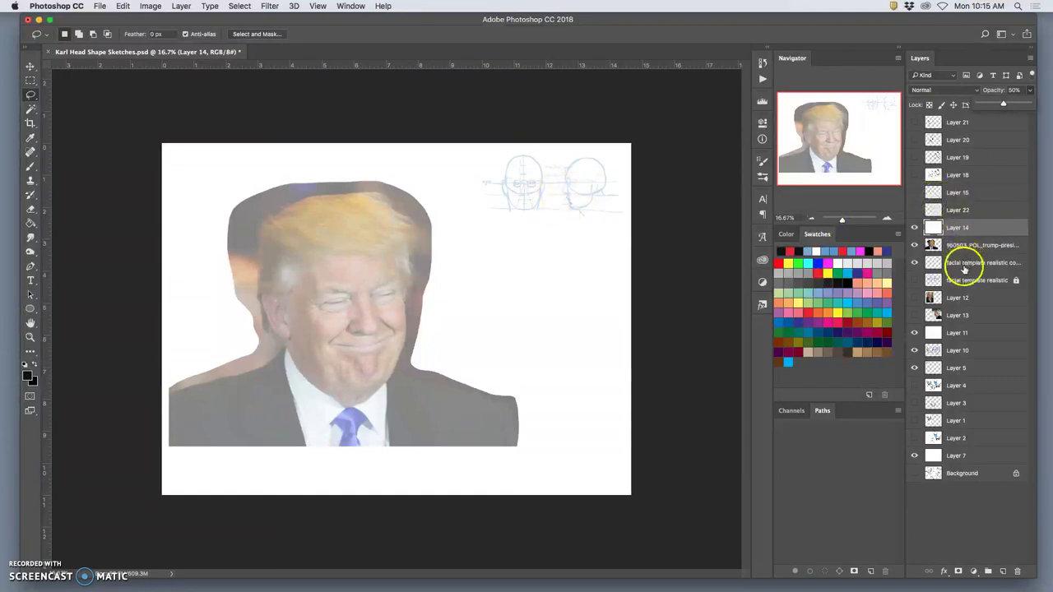
{"action": "left_click_drag", "start_coordinate": [958, 267], "coordinate": [956, 223]}
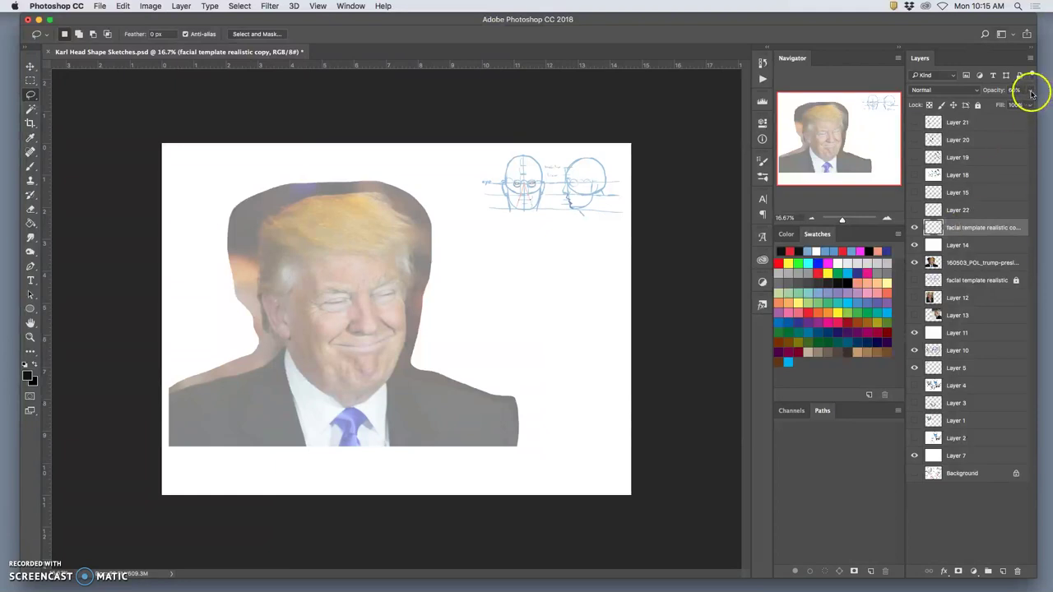
{"action": "left_click_drag", "start_coordinate": [1030, 89], "coordinate": [1042, 106]}
{"action": "left_click", "coordinate": [896, 143]}
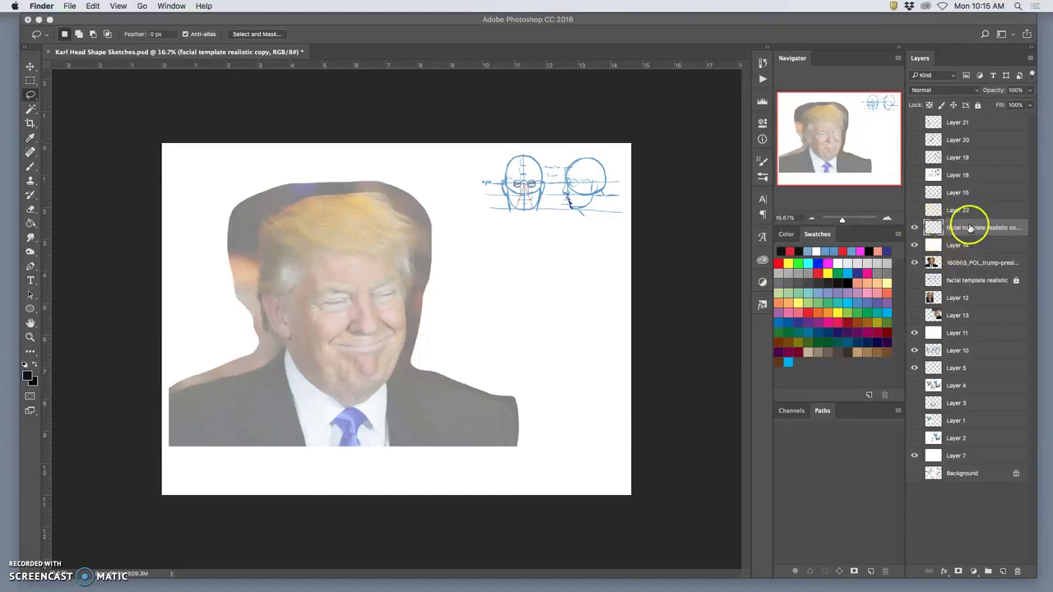
{"action": "left_click", "coordinate": [1001, 571]}
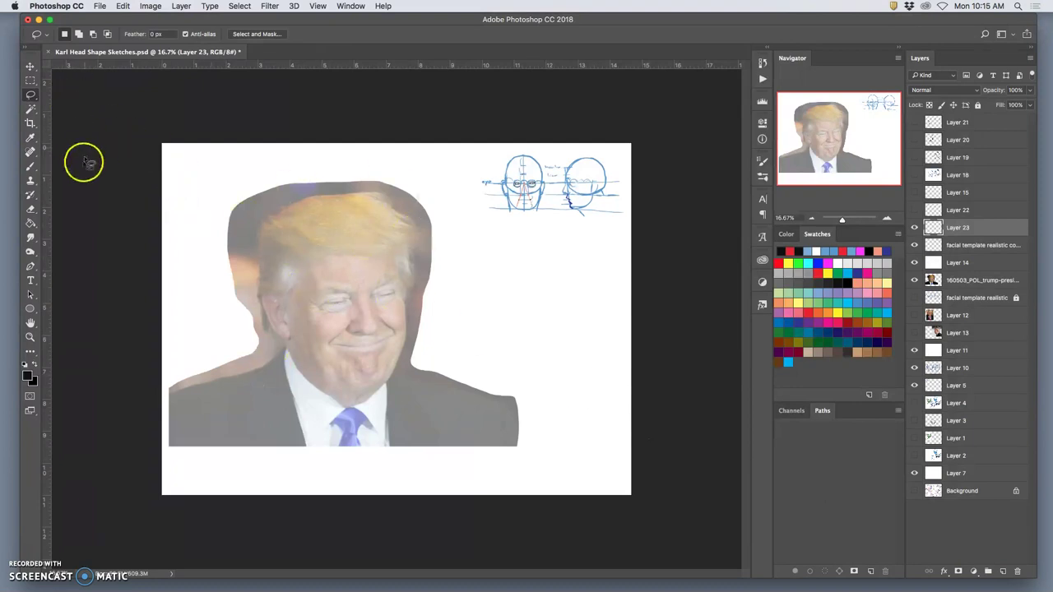
Step: Select the Brush tool with the Hard Round Pressure Size preset and adjust its hardness
{"action": "left_click", "coordinate": [32, 169]}
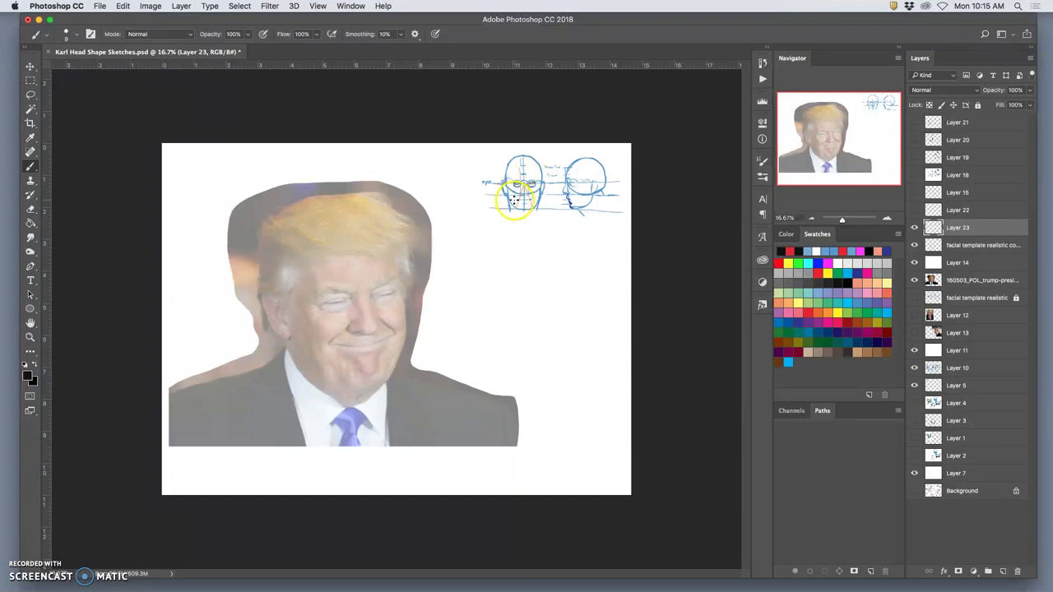
{"action": "left_click", "coordinate": [69, 35]}
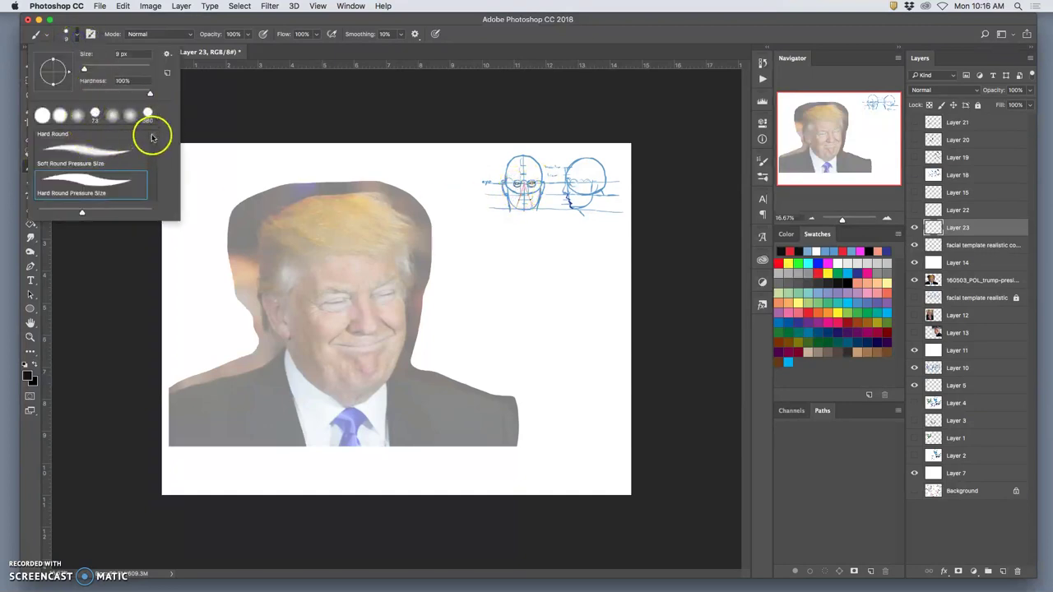
{"action": "scroll", "coordinate": [118, 134], "scroll_direction": "up", "scroll_amount": 2}
{"action": "left_click_drag", "start_coordinate": [151, 135], "coordinate": [151, 140]}
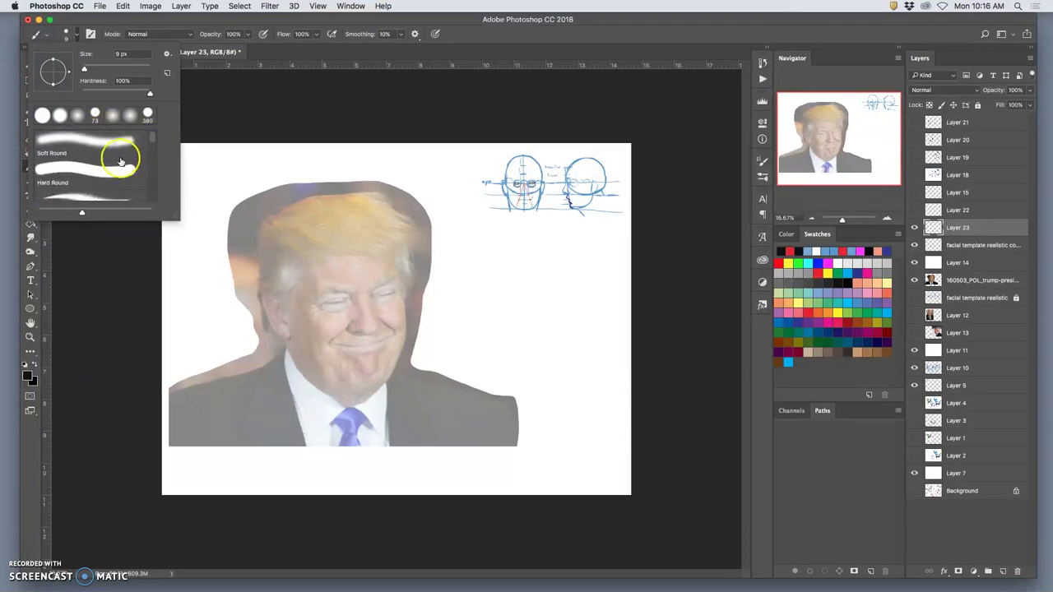
{"action": "scroll", "coordinate": [122, 159], "scroll_direction": "down", "scroll_amount": 1}
{"action": "scroll", "coordinate": [121, 162], "scroll_direction": "down", "scroll_amount": 1}
{"action": "left_click", "coordinate": [88, 169]}
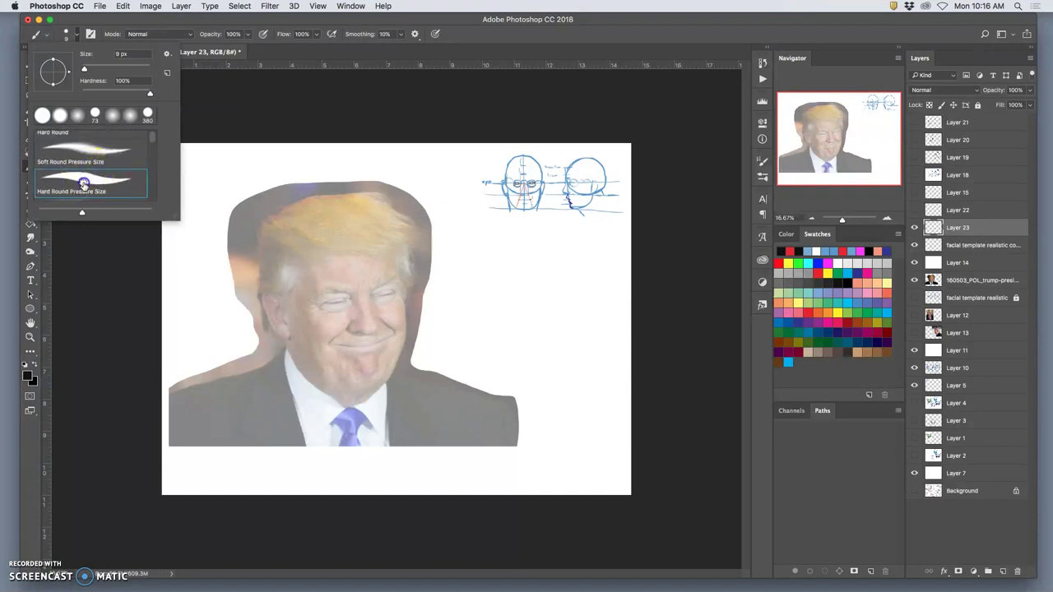
{"action": "left_click", "coordinate": [140, 93]}
{"action": "left_click_drag", "start_coordinate": [140, 93], "coordinate": [129, 95]}
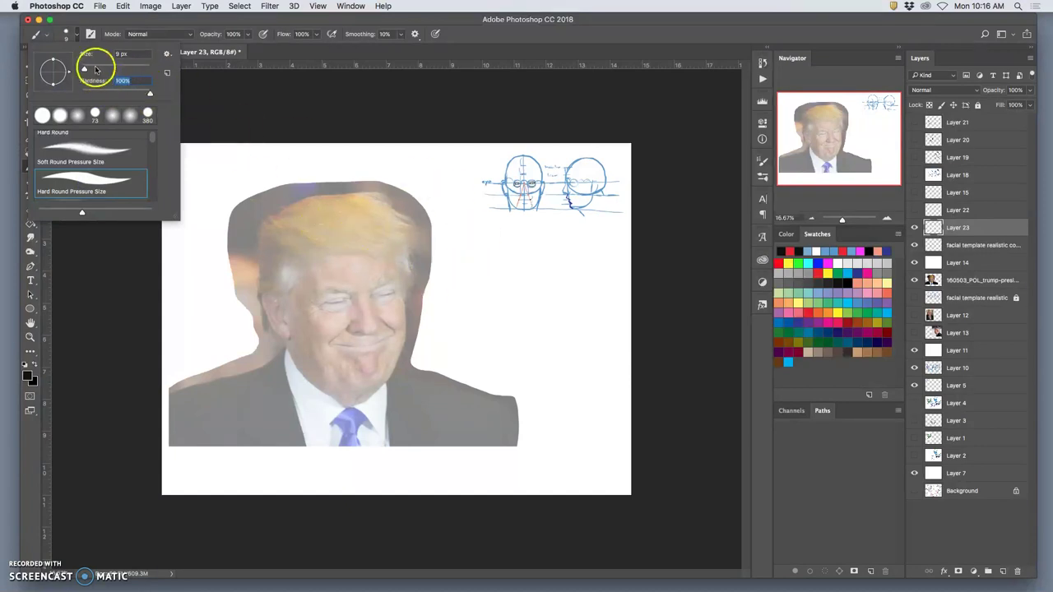
Step: Set the brush size to 68 px, testing it with strokes around the head
{"action": "left_click_drag", "start_coordinate": [83, 69], "coordinate": [96, 69]}
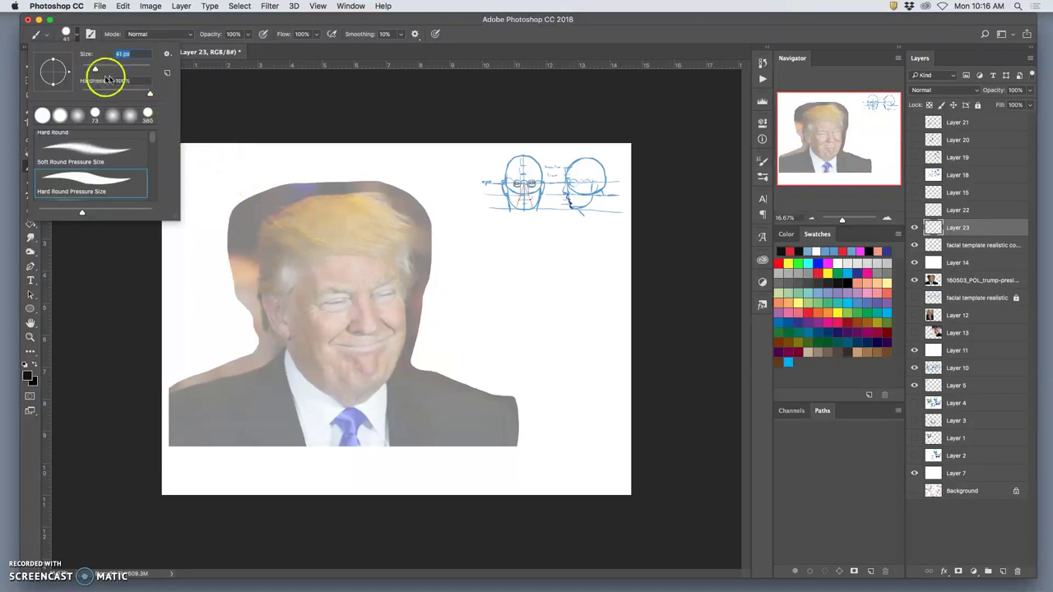
{"action": "left_click", "coordinate": [95, 69]}
{"action": "left_click", "coordinate": [101, 68]}
{"action": "mouse_move", "coordinate": [296, 199]}
{"action": "left_mouse_down"}
{"action": "mouse_move", "coordinate": [305, 223]}
{"action": "mouse_move", "coordinate": [282, 239]}
{"action": "left_mouse_up"}
{"action": "left_click", "coordinate": [104, 69]}
{"action": "left_click", "coordinate": [105, 69]}
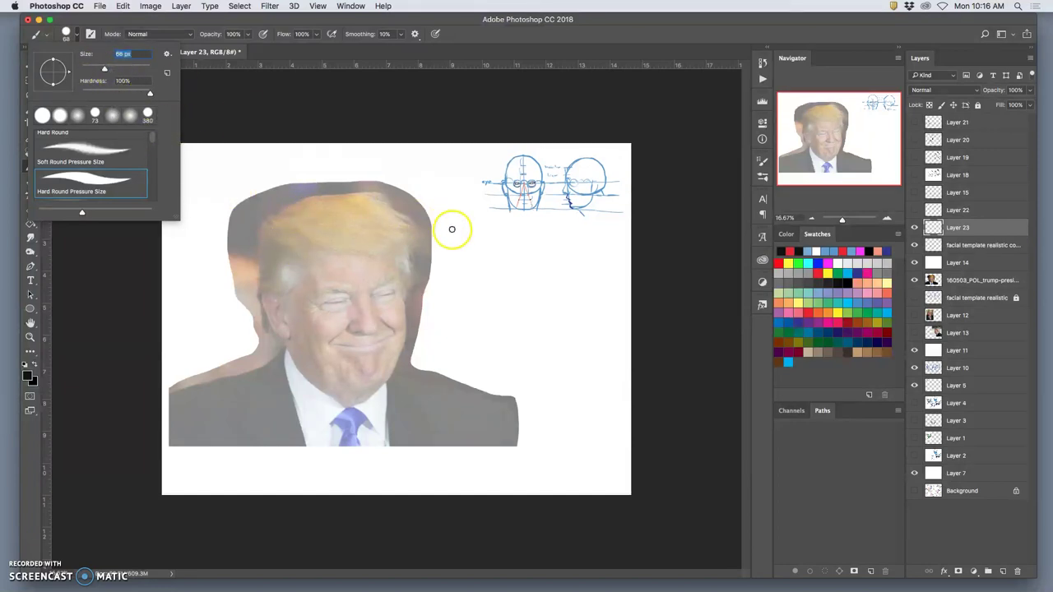
{"action": "left_click_drag", "start_coordinate": [452, 228], "coordinate": [494, 334]}
Step: Undo the stray black strokes and switch the brush colour to the sketch blue
{"action": "key", "text": "super+z"}
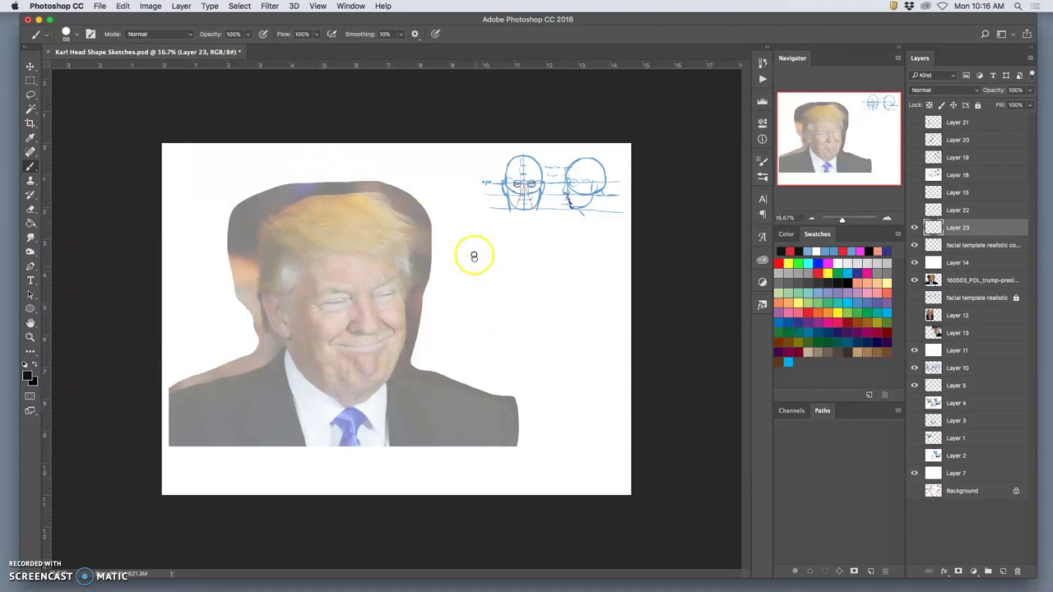
{"action": "left_click_drag", "start_coordinate": [463, 244], "coordinate": [462, 262]}
{"action": "mouse_move", "coordinate": [473, 317]}
{"action": "left_mouse_down"}
{"action": "mouse_move", "coordinate": [486, 343]}
{"action": "mouse_move", "coordinate": [477, 367]}
{"action": "left_mouse_up"}
{"action": "key", "text": "super+z"}
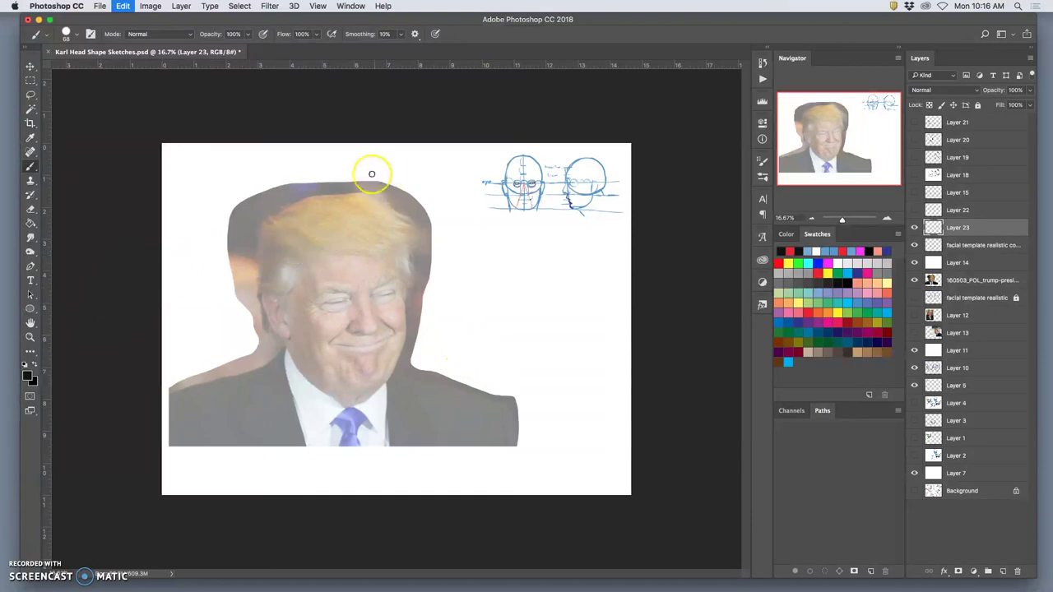
{"action": "left_click", "coordinate": [29, 168]}
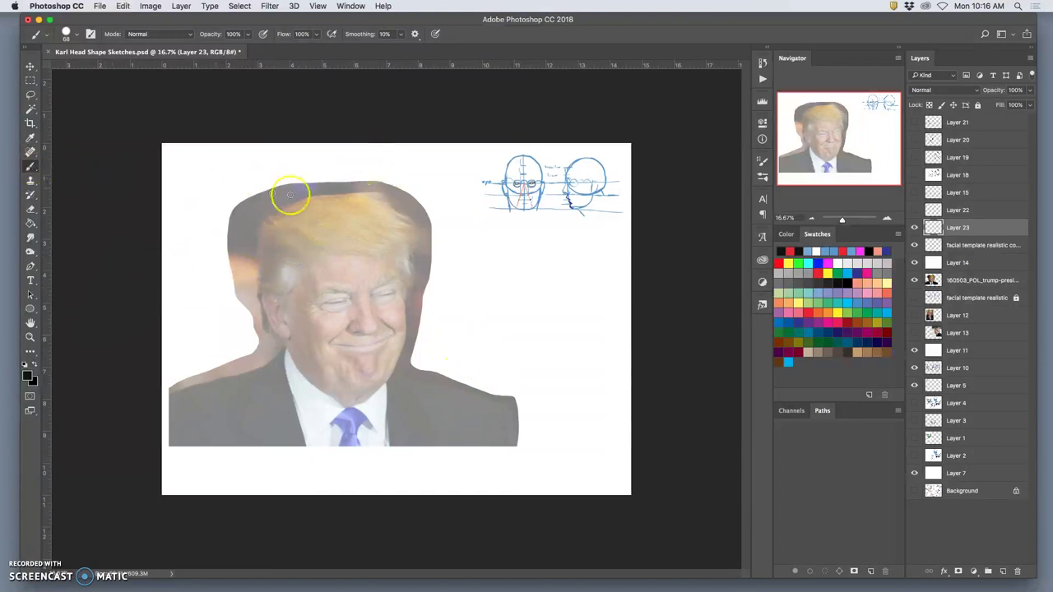
{"action": "left_click", "coordinate": [586, 190], "text": "alt"}
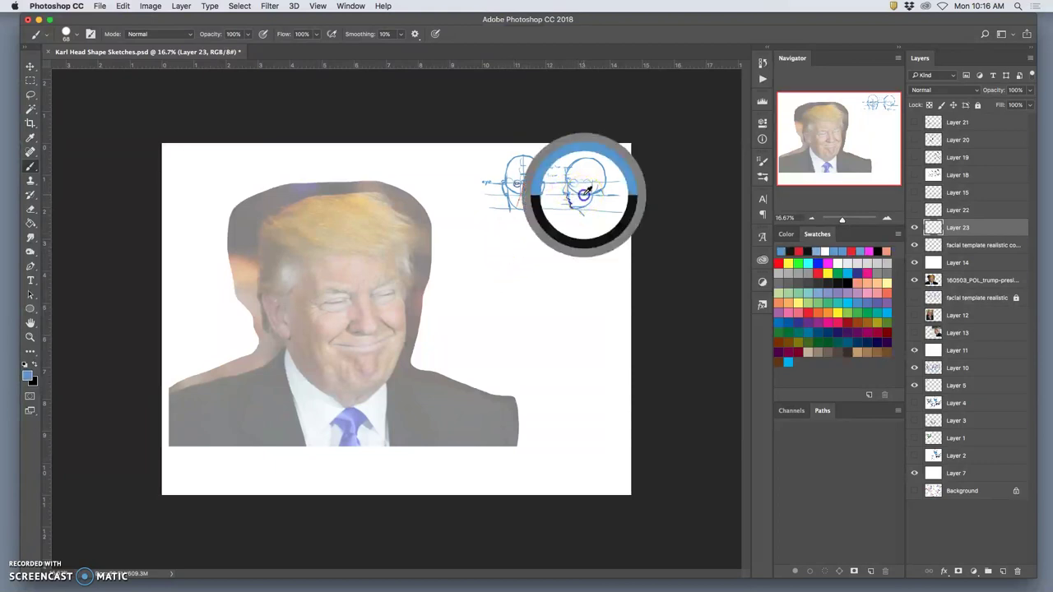
{"action": "left_click_drag", "start_coordinate": [333, 208], "coordinate": [326, 196]}
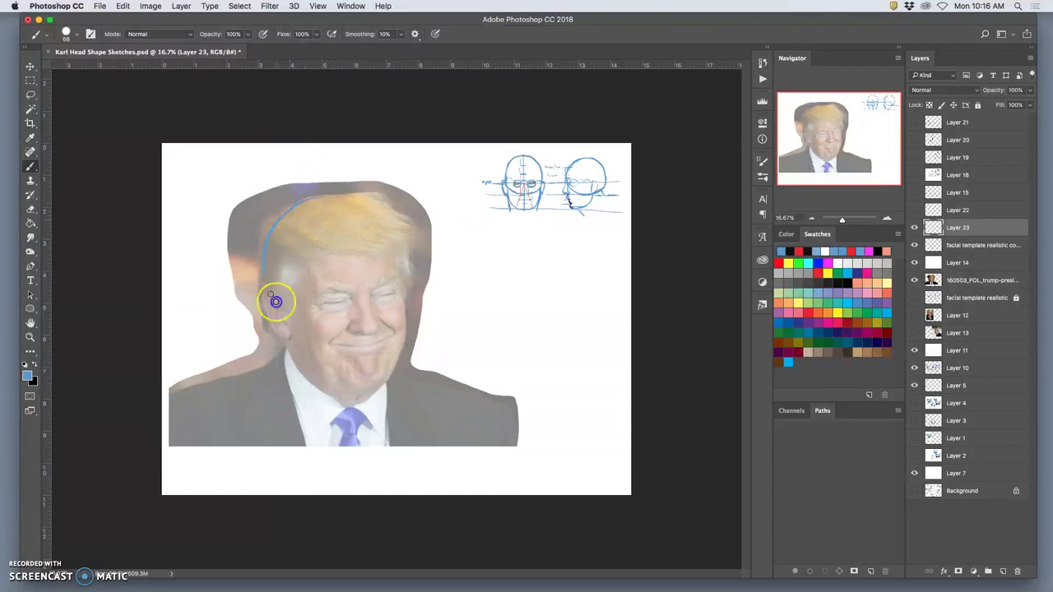
{"action": "mouse_move", "coordinate": [277, 305]}
{"action": "left_mouse_down"}
{"action": "mouse_move", "coordinate": [292, 275]}
{"action": "mouse_move", "coordinate": [264, 278]}
{"action": "mouse_move", "coordinate": [329, 334]}
{"action": "mouse_move", "coordinate": [294, 308]}
{"action": "mouse_move", "coordinate": [348, 343]}
{"action": "mouse_move", "coordinate": [374, 340]}
{"action": "left_mouse_up"}
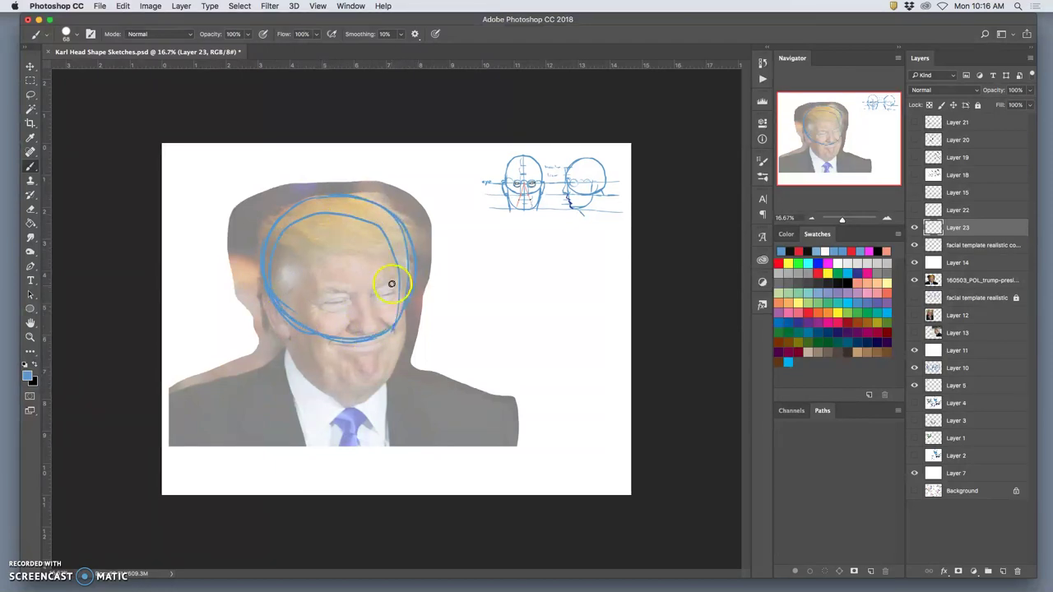
Step: Draw the blue head circle, vertical centre line and horizontal eye line over the face
{"action": "key", "text": "super+alt+z"}
{"action": "key", "text": "super+alt+z"}
{"action": "key", "text": "super+alt+z"}
{"action": "key", "text": "super+alt+z"}
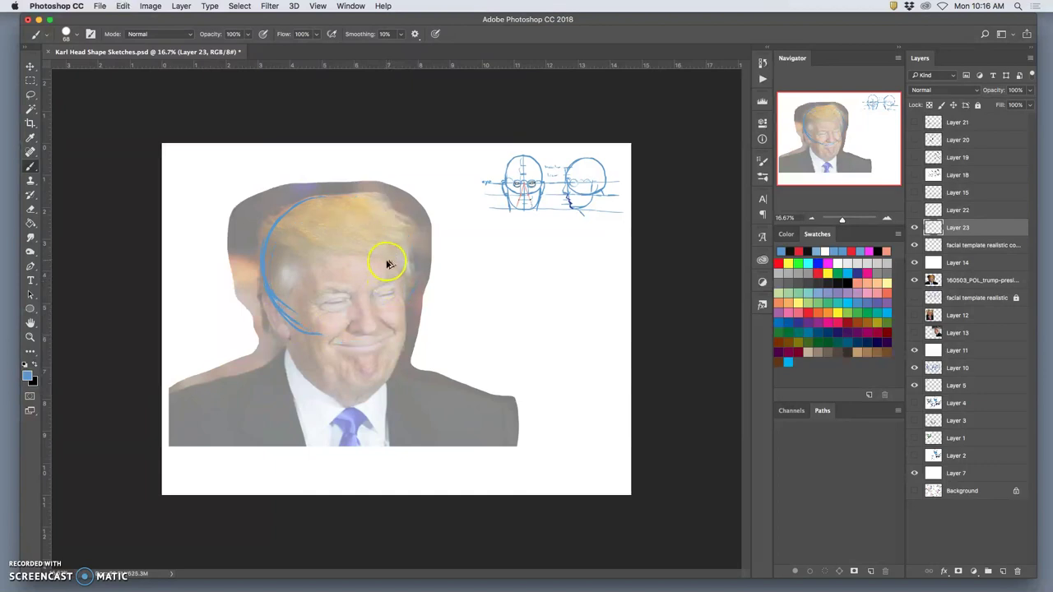
{"action": "key", "text": "super+alt+z"}
{"action": "key", "text": "super+alt+z"}
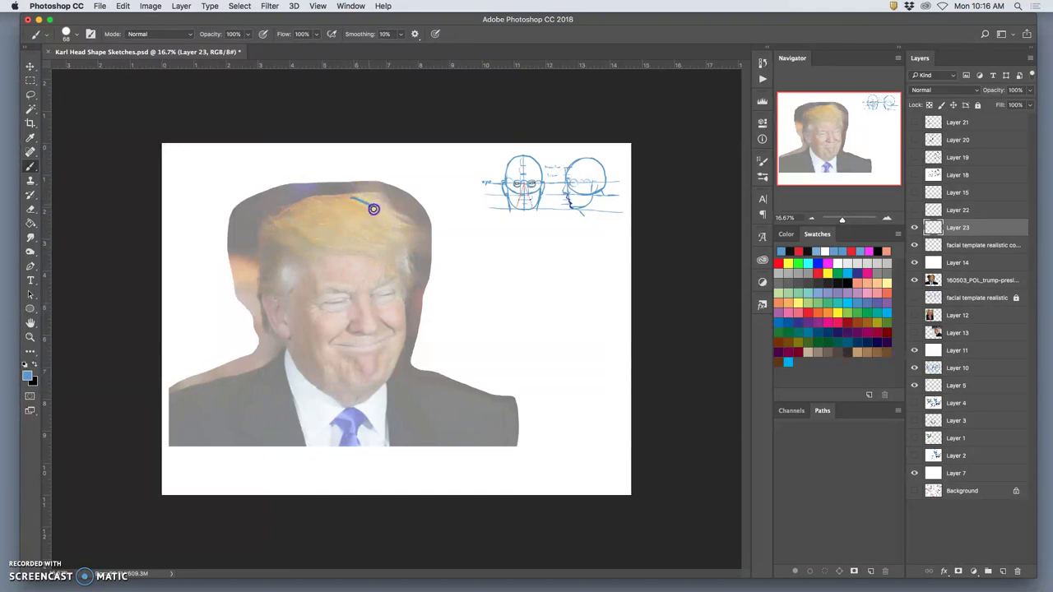
{"action": "left_click_drag", "start_coordinate": [375, 211], "coordinate": [392, 228]}
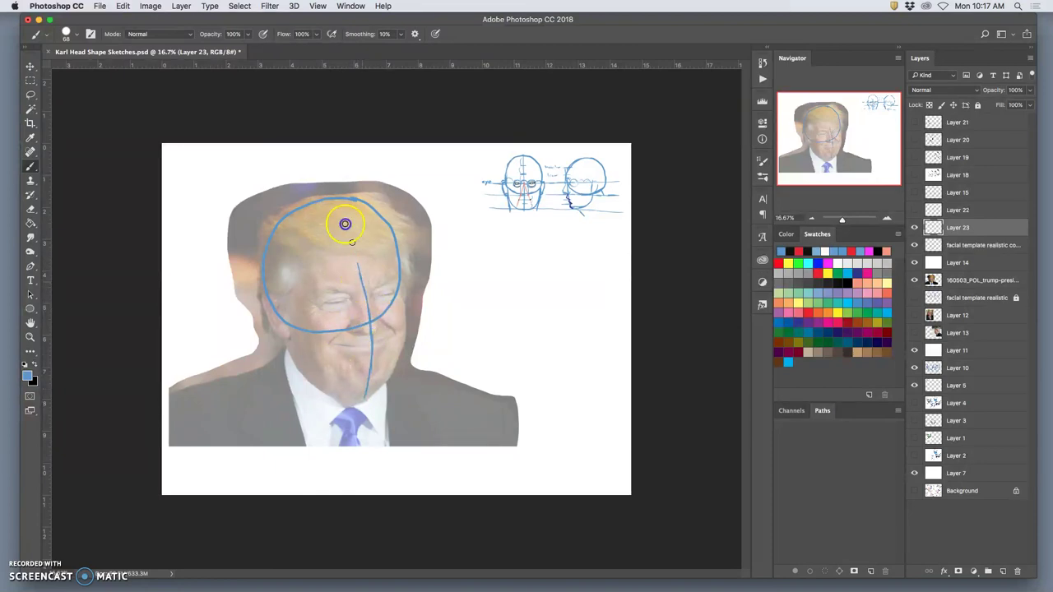
{"action": "left_click_drag", "start_coordinate": [328, 202], "coordinate": [360, 269]}
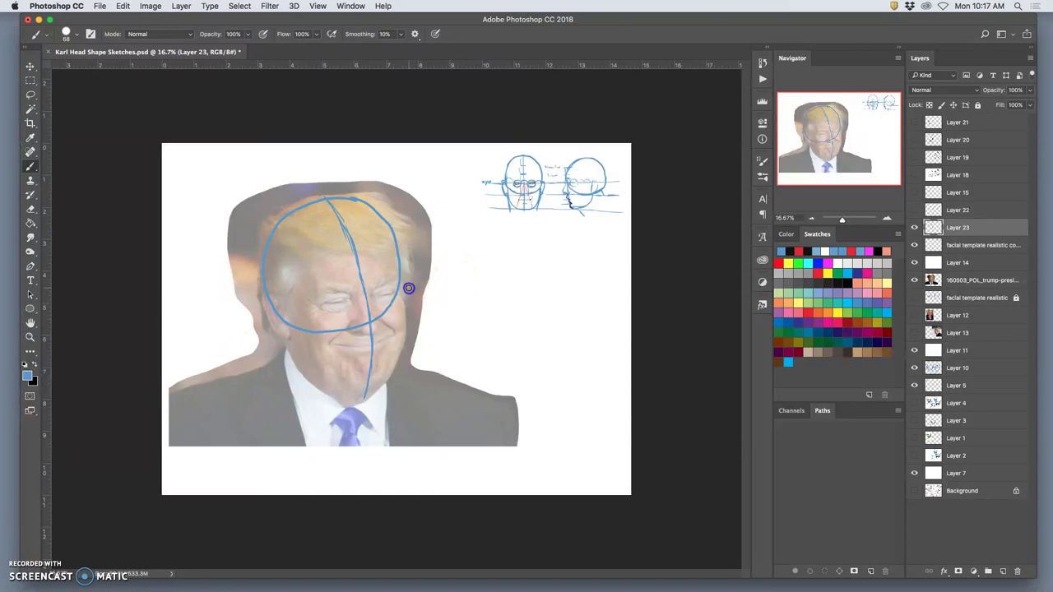
{"action": "mouse_move", "coordinate": [398, 291]}
{"action": "left_mouse_down"}
{"action": "mouse_move", "coordinate": [331, 308]}
{"action": "mouse_move", "coordinate": [366, 301]}
{"action": "mouse_move", "coordinate": [274, 303]}
{"action": "left_mouse_up"}
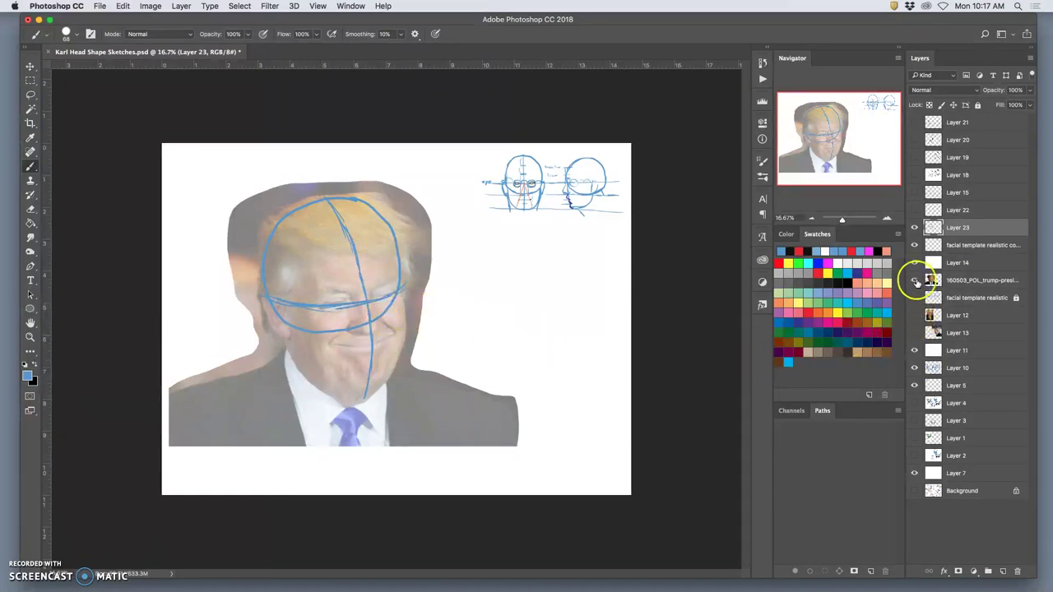
Step: With the photo hidden, sketch a small blue head with jaw below the template heads, then trace the left jaw
{"action": "left_click", "coordinate": [914, 281]}
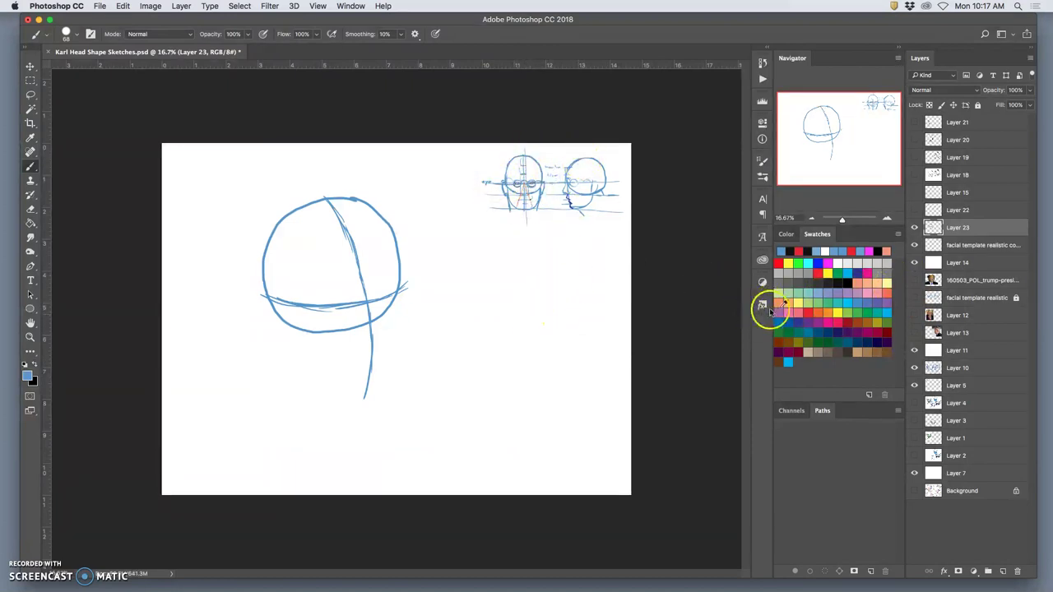
{"action": "left_click", "coordinate": [914, 263]}
{"action": "left_click", "coordinate": [914, 245]}
{"action": "left_click", "coordinate": [913, 246]}
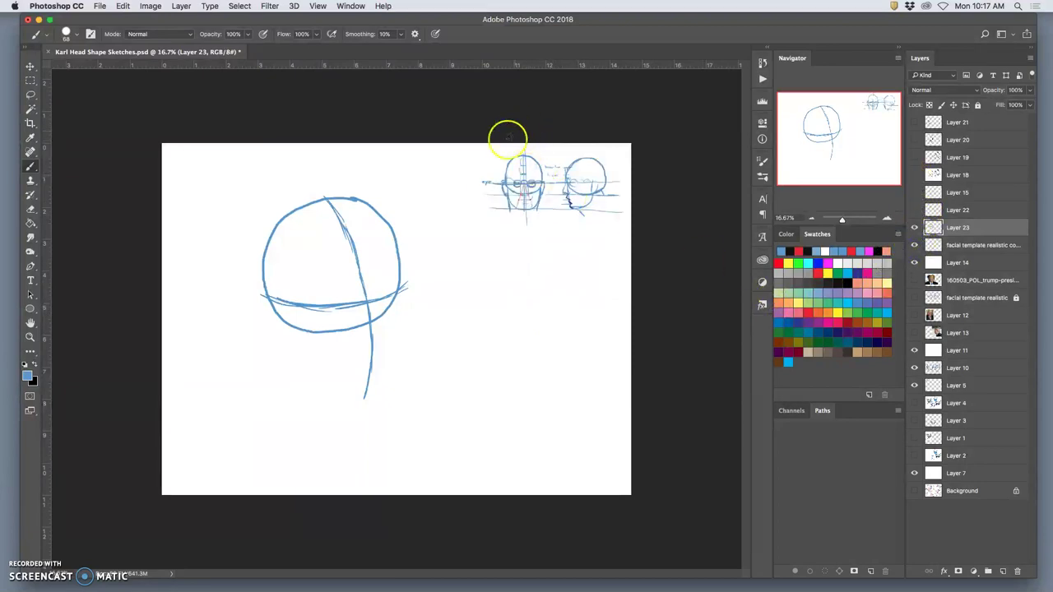
{"action": "mouse_move", "coordinate": [523, 224]}
{"action": "left_mouse_down"}
{"action": "mouse_move", "coordinate": [521, 265]}
{"action": "mouse_move", "coordinate": [541, 236]}
{"action": "mouse_move", "coordinate": [522, 226]}
{"action": "mouse_move", "coordinate": [541, 258]}
{"action": "mouse_move", "coordinate": [512, 265]}
{"action": "left_mouse_up"}
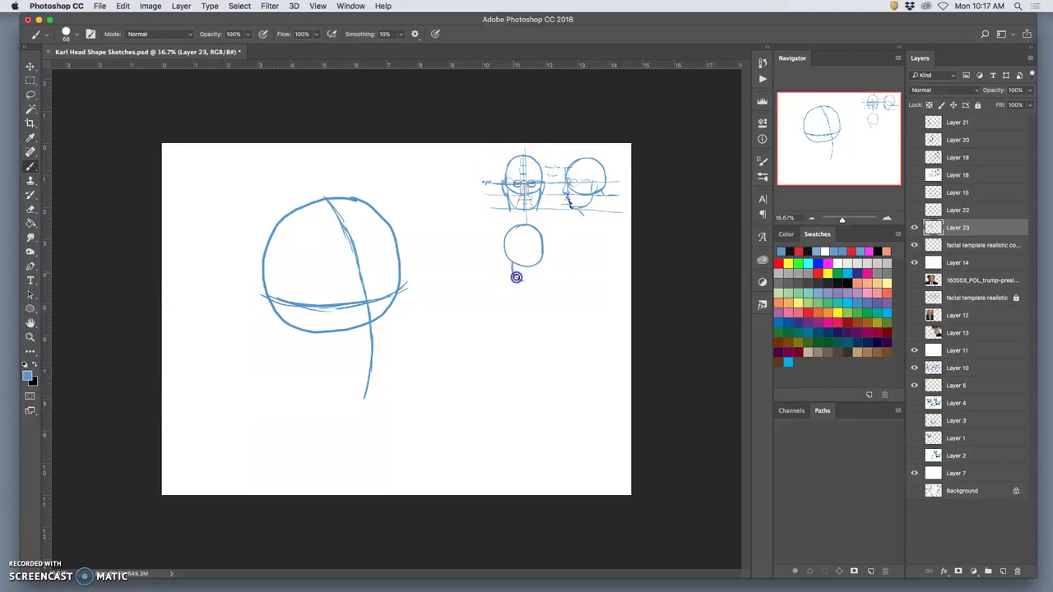
{"action": "mouse_move", "coordinate": [538, 280]}
{"action": "left_mouse_down"}
{"action": "mouse_move", "coordinate": [526, 227]}
{"action": "mouse_move", "coordinate": [531, 243]}
{"action": "mouse_move", "coordinate": [508, 254]}
{"action": "mouse_move", "coordinate": [542, 250]}
{"action": "mouse_move", "coordinate": [509, 258]}
{"action": "left_mouse_up"}
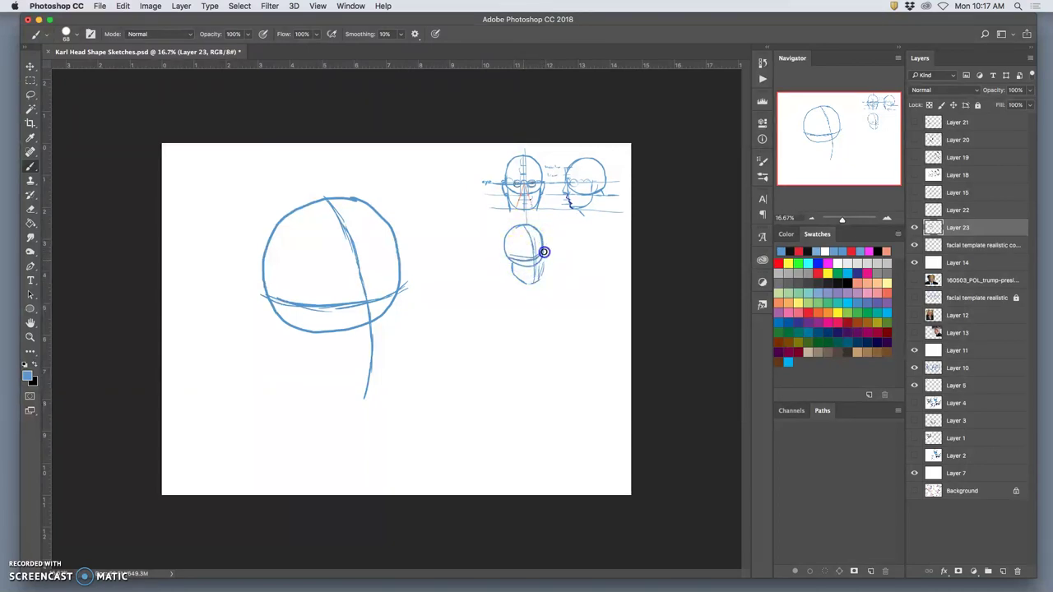
{"action": "left_click", "coordinate": [915, 280]}
{"action": "mouse_move", "coordinate": [325, 341]}
{"action": "left_mouse_down"}
{"action": "mouse_move", "coordinate": [277, 325]}
{"action": "mouse_move", "coordinate": [288, 325]}
{"action": "left_mouse_up"}
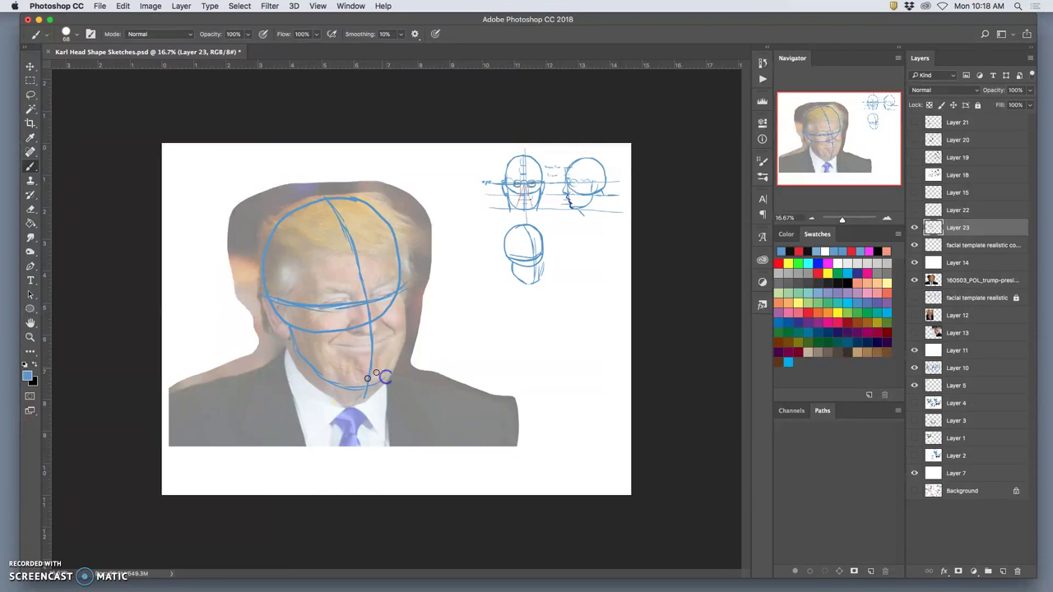
Step: Trace the right jaw line, the ear, and forehead-to-eye-line strokes on the large head sketch
{"action": "mouse_move", "coordinate": [365, 379]}
{"action": "left_mouse_down"}
{"action": "mouse_move", "coordinate": [376, 368]}
{"action": "mouse_move", "coordinate": [385, 377]}
{"action": "left_mouse_up"}
{"action": "left_click_drag", "start_coordinate": [399, 294], "coordinate": [400, 298]}
{"action": "mouse_move", "coordinate": [407, 334]}
{"action": "left_mouse_down"}
{"action": "mouse_move", "coordinate": [348, 422]}
{"action": "mouse_move", "coordinate": [371, 329]}
{"action": "mouse_move", "coordinate": [303, 305]}
{"action": "mouse_move", "coordinate": [299, 292]}
{"action": "mouse_move", "coordinate": [270, 298]}
{"action": "left_mouse_up"}
{"action": "mouse_move", "coordinate": [306, 264]}
{"action": "left_mouse_down"}
{"action": "mouse_move", "coordinate": [287, 282]}
{"action": "mouse_move", "coordinate": [301, 259]}
{"action": "left_mouse_up"}
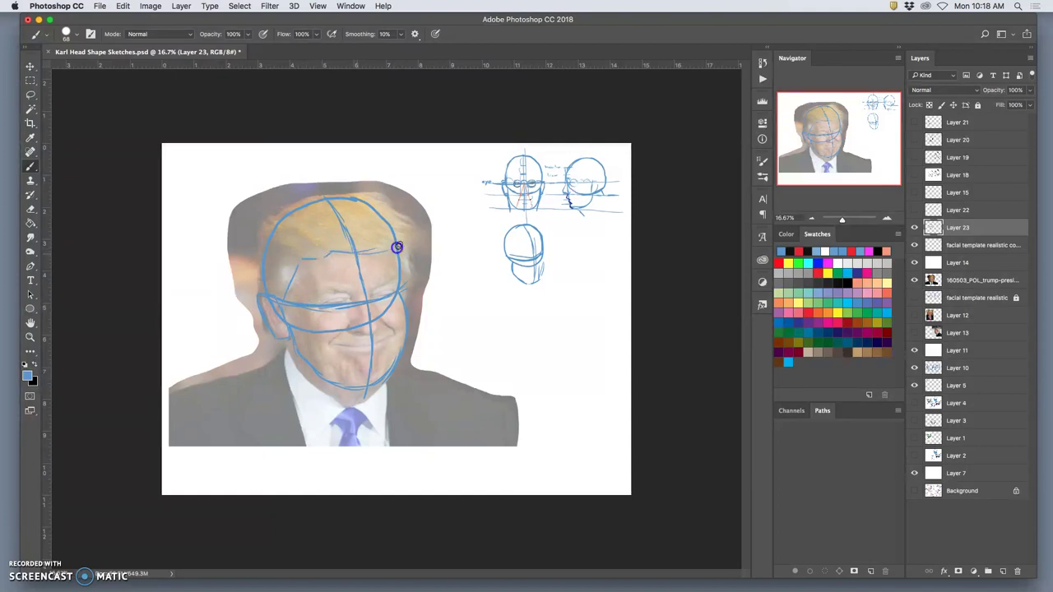
{"action": "left_click_drag", "start_coordinate": [382, 276], "coordinate": [364, 302]}
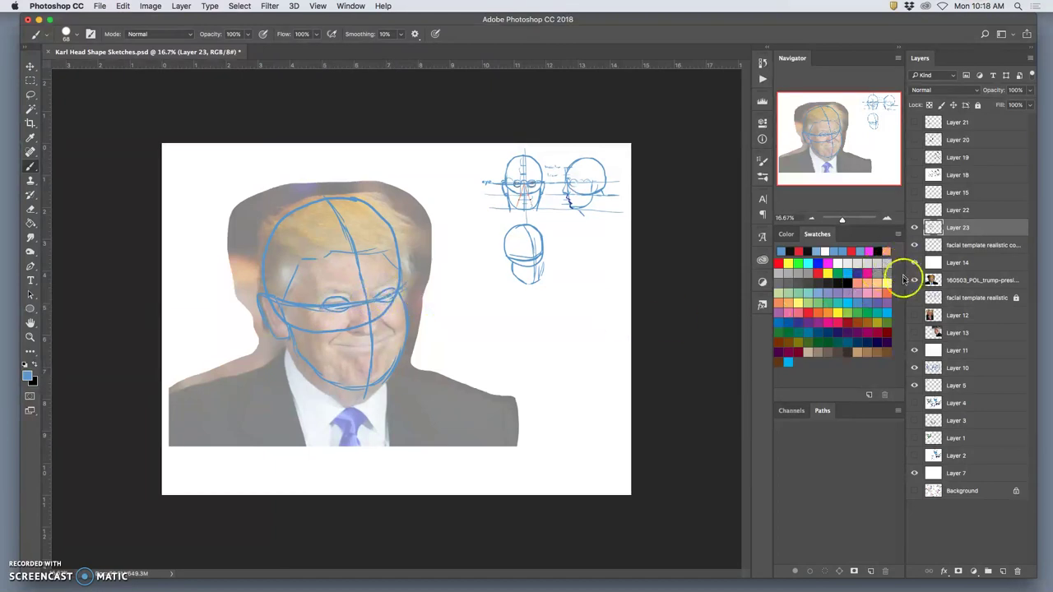
Step: Toggle the photo and sketch layer visibility to check the sketch, then add a jawline curve
{"action": "left_click", "coordinate": [914, 280]}
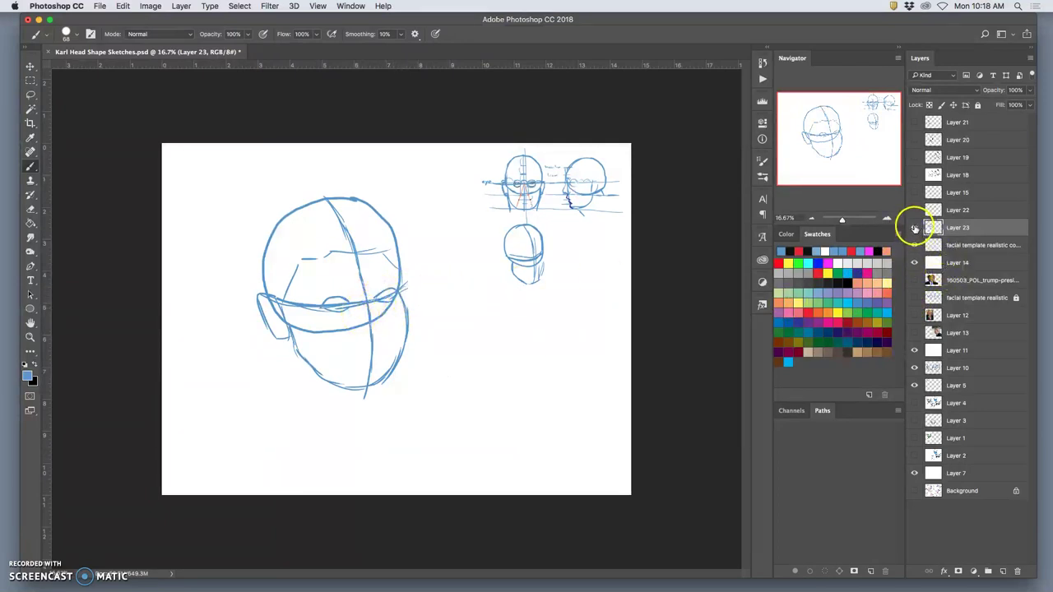
{"action": "left_click", "coordinate": [914, 228]}
{"action": "left_click", "coordinate": [914, 228]}
{"action": "left_click", "coordinate": [914, 245]}
{"action": "left_click", "coordinate": [914, 279]}
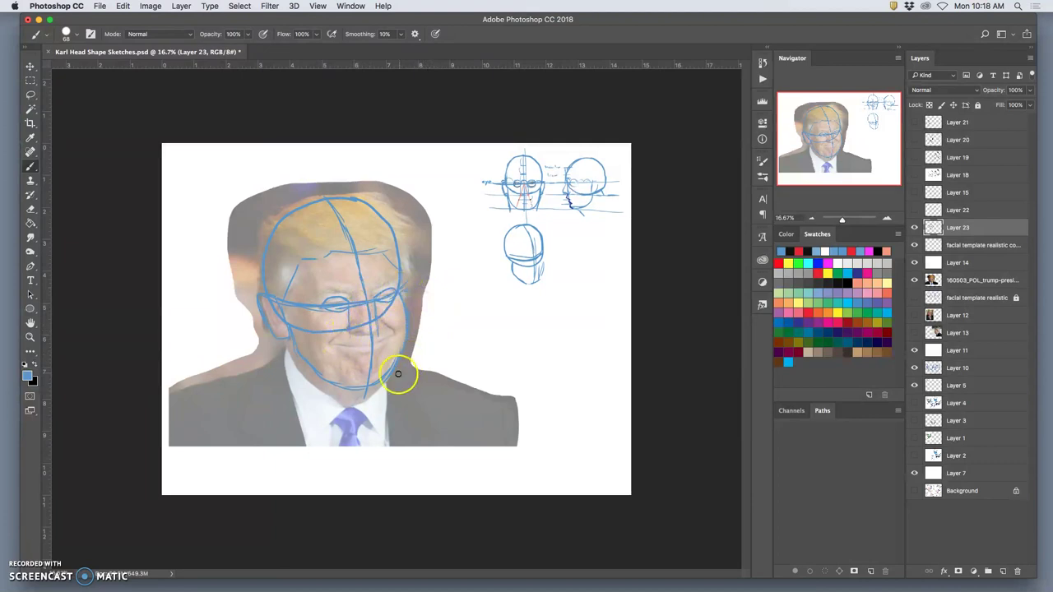
{"action": "left_click_drag", "start_coordinate": [385, 370], "coordinate": [402, 367]}
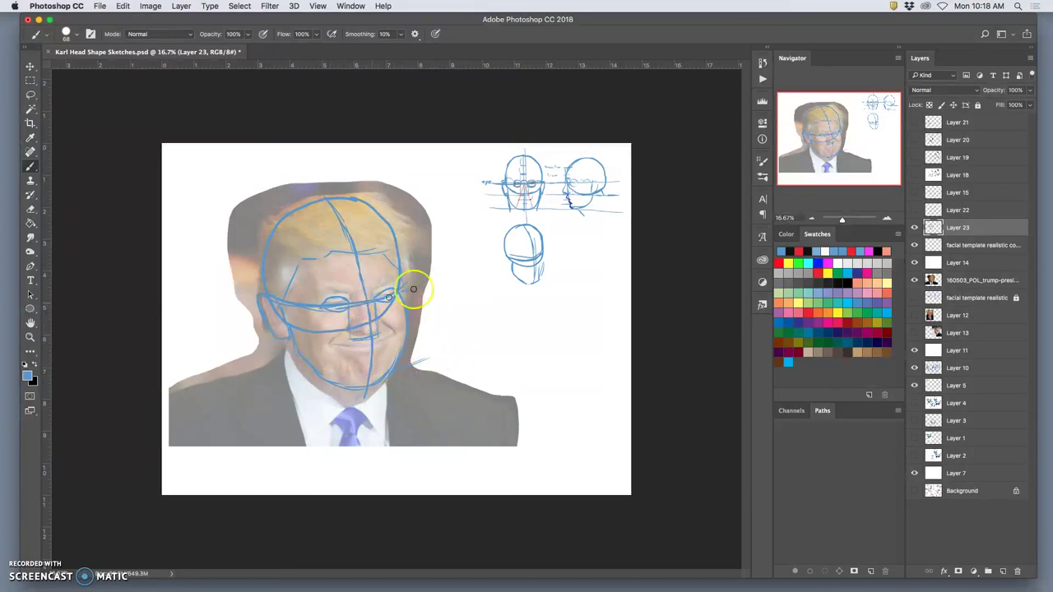
Step: Switch to red and draw the mouth and crease line from cheek toward the nose
{"action": "left_click", "coordinate": [853, 319]}
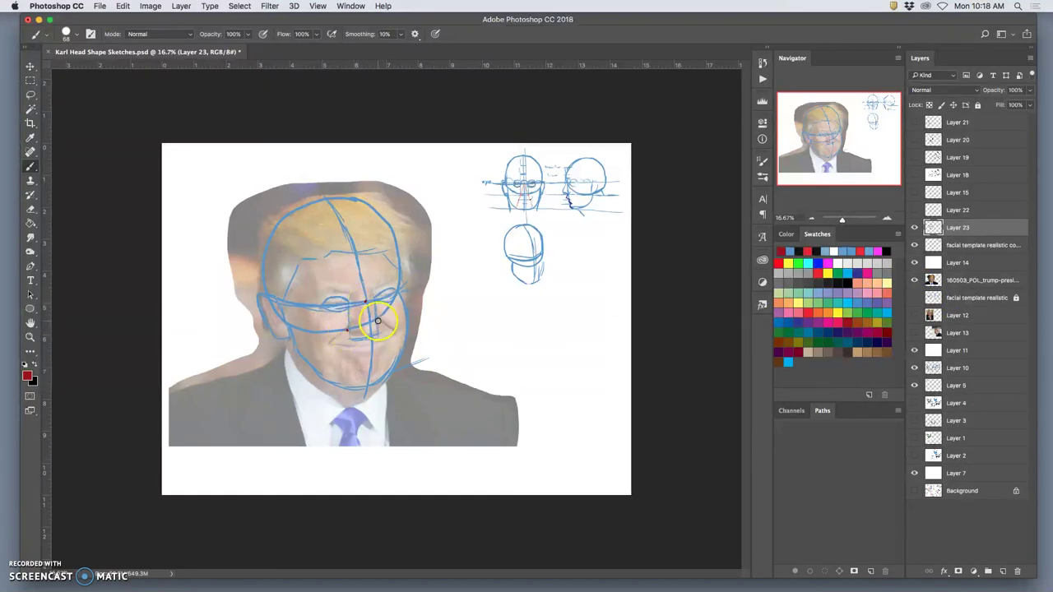
{"action": "mouse_move", "coordinate": [349, 322]}
{"action": "left_mouse_down"}
{"action": "mouse_move", "coordinate": [367, 299]}
{"action": "mouse_move", "coordinate": [352, 325]}
{"action": "left_mouse_up"}
{"action": "mouse_move", "coordinate": [312, 357]}
{"action": "left_mouse_down"}
{"action": "mouse_move", "coordinate": [349, 325]}
{"action": "mouse_move", "coordinate": [377, 319]}
{"action": "mouse_move", "coordinate": [348, 352]}
{"action": "mouse_move", "coordinate": [332, 346]}
{"action": "mouse_move", "coordinate": [397, 332]}
{"action": "left_mouse_up"}
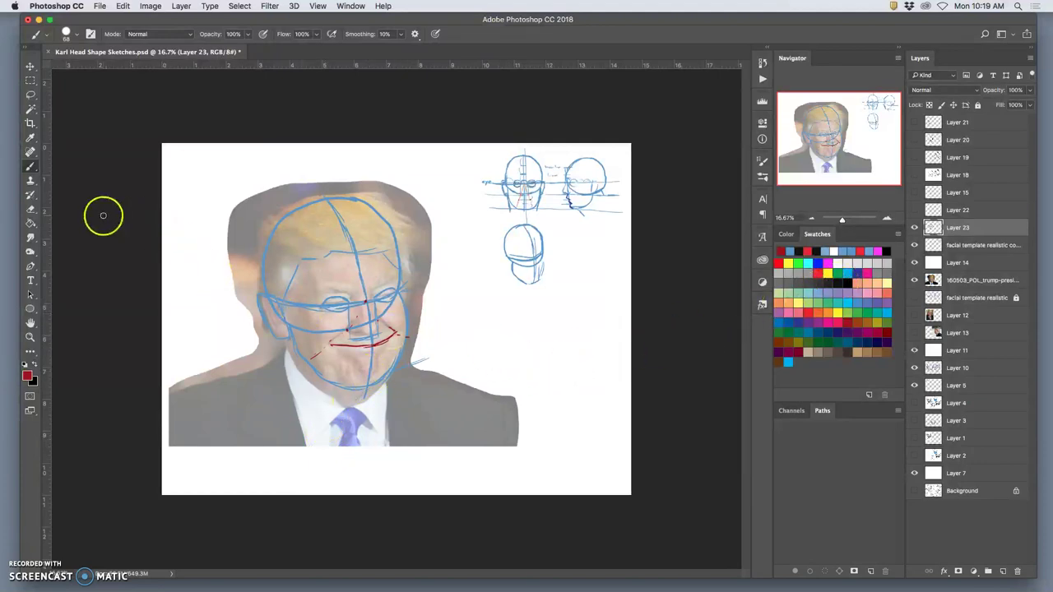
Step: Sample the sketch blue and add strokes along the jaw, chin, eyes and between the eyes
{"action": "left_click", "coordinate": [264, 272], "text": "alt"}
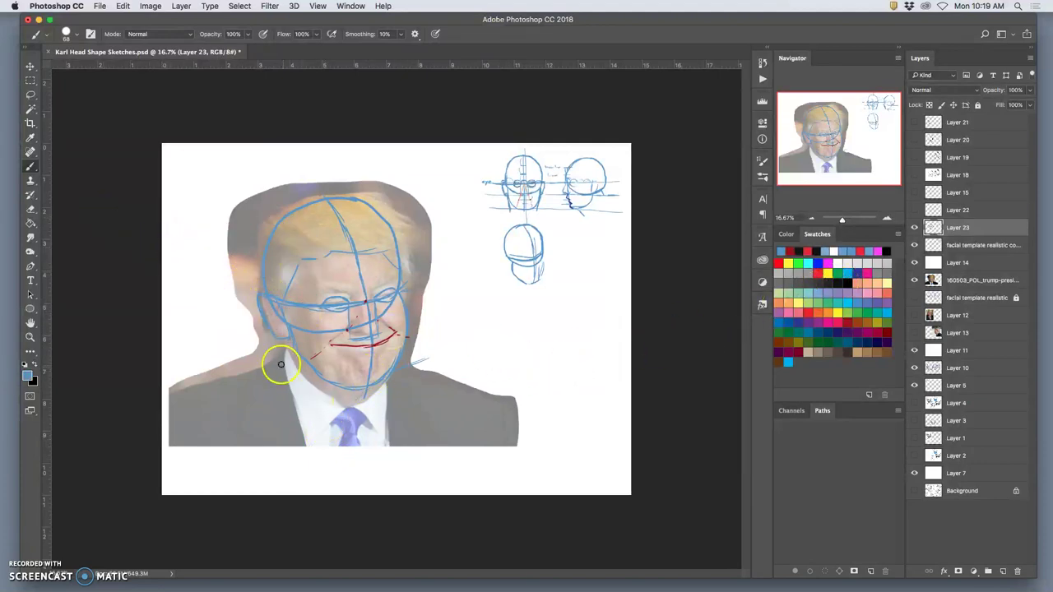
{"action": "mouse_move", "coordinate": [282, 353]}
{"action": "left_mouse_down"}
{"action": "mouse_move", "coordinate": [287, 338]}
{"action": "mouse_move", "coordinate": [298, 371]}
{"action": "mouse_move", "coordinate": [337, 403]}
{"action": "mouse_move", "coordinate": [360, 408]}
{"action": "mouse_move", "coordinate": [383, 385]}
{"action": "left_mouse_up"}
{"action": "mouse_move", "coordinate": [329, 317]}
{"action": "left_mouse_down"}
{"action": "mouse_move", "coordinate": [328, 284]}
{"action": "mouse_move", "coordinate": [333, 303]}
{"action": "mouse_move", "coordinate": [314, 300]}
{"action": "mouse_move", "coordinate": [384, 290]}
{"action": "mouse_move", "coordinate": [373, 291]}
{"action": "mouse_move", "coordinate": [401, 280]}
{"action": "left_mouse_up"}
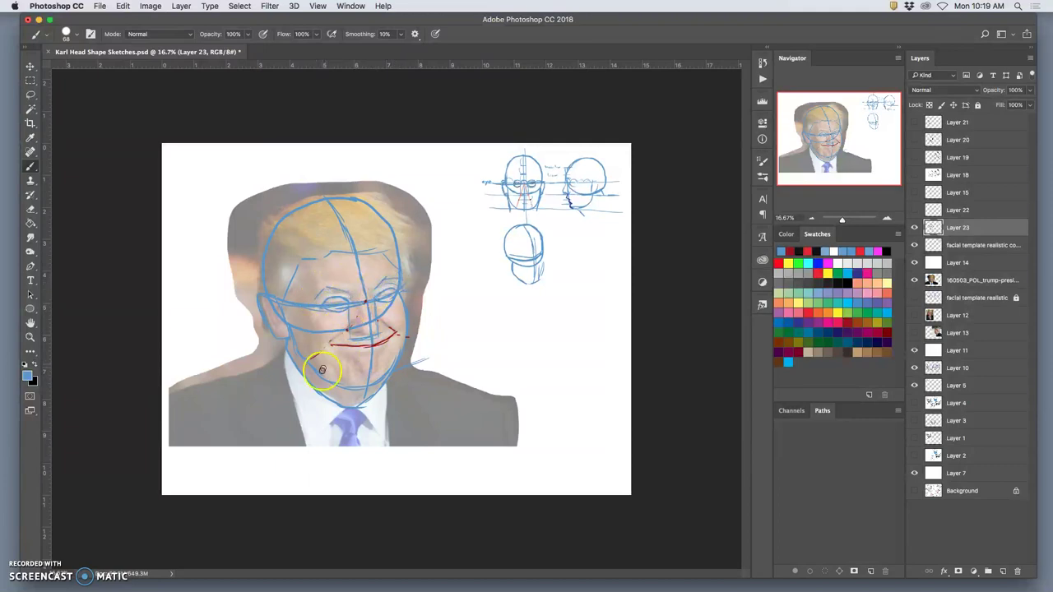
{"action": "left_click_drag", "start_coordinate": [327, 289], "coordinate": [369, 291]}
{"action": "left_click", "coordinate": [353, 282]}
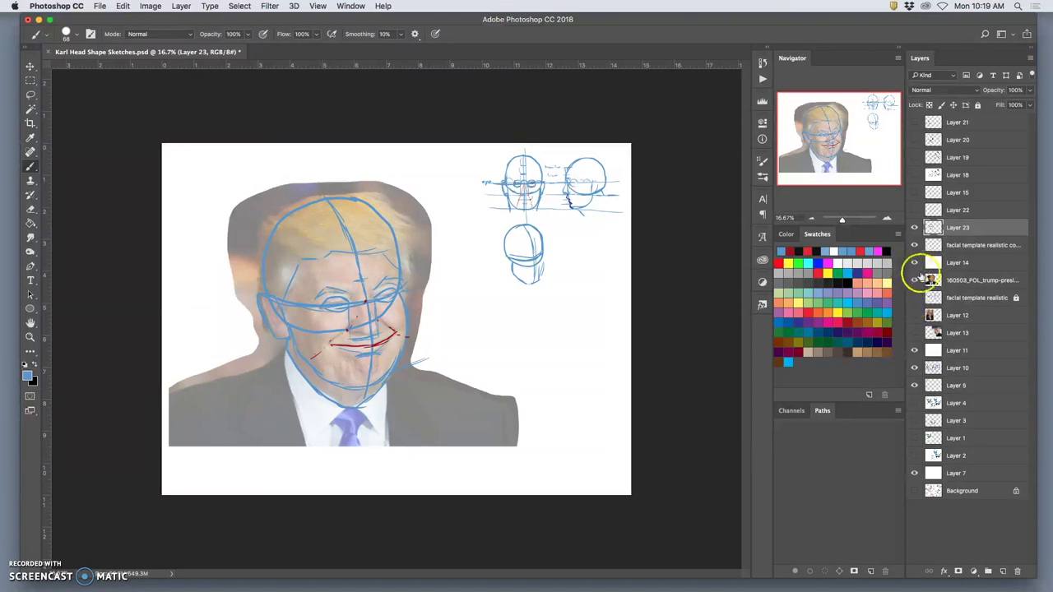
Step: Hide the reference photo, add eye, cheek and chin strokes to the small head, and undo the last mark
{"action": "left_click", "coordinate": [914, 281]}
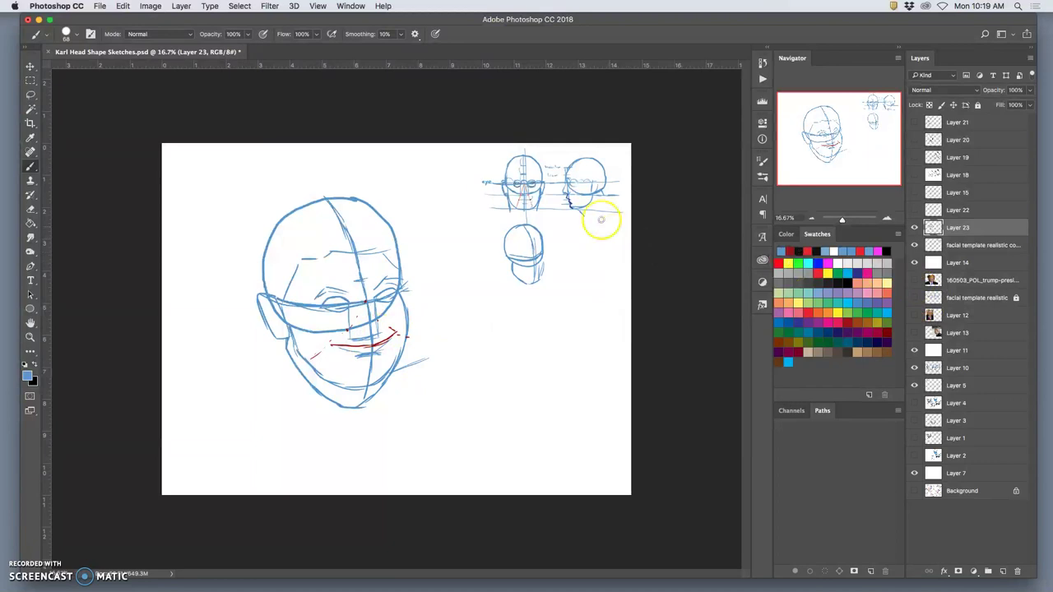
{"action": "left_click", "coordinate": [524, 257]}
{"action": "mouse_move", "coordinate": [527, 258]}
{"action": "left_mouse_down"}
{"action": "mouse_move", "coordinate": [540, 253]}
{"action": "mouse_move", "coordinate": [505, 263]}
{"action": "left_mouse_up"}
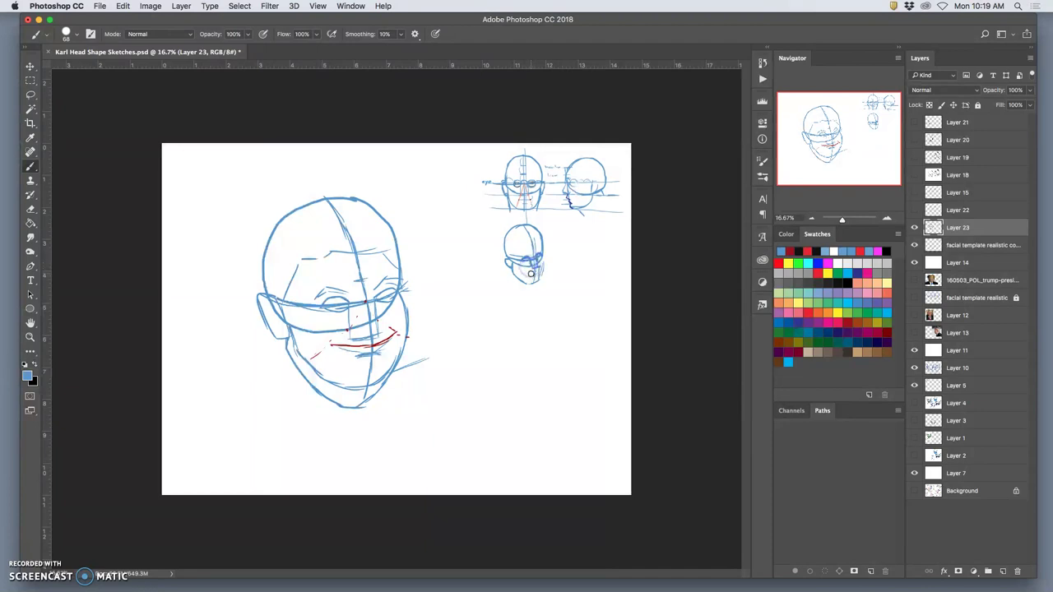
{"action": "mouse_move", "coordinate": [536, 268]}
{"action": "left_mouse_down"}
{"action": "mouse_move", "coordinate": [535, 254]}
{"action": "mouse_move", "coordinate": [539, 284]}
{"action": "left_mouse_up"}
{"action": "mouse_move", "coordinate": [549, 265]}
{"action": "left_mouse_down"}
{"action": "mouse_move", "coordinate": [506, 272]}
{"action": "mouse_move", "coordinate": [530, 262]}
{"action": "mouse_move", "coordinate": [508, 241]}
{"action": "left_mouse_up"}
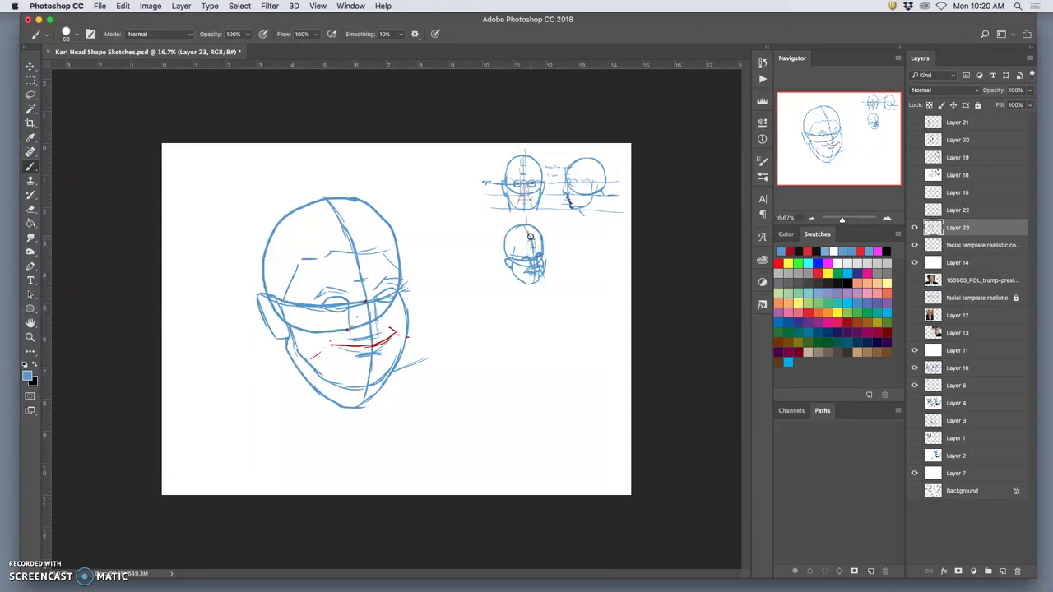
{"action": "left_click_drag", "start_coordinate": [520, 241], "coordinate": [535, 238]}
{"action": "key", "text": "super+z"}
Step: Show the reference photo again, rename Layer 23 to 'sketch lines', and hide it
{"action": "left_click", "coordinate": [914, 280]}
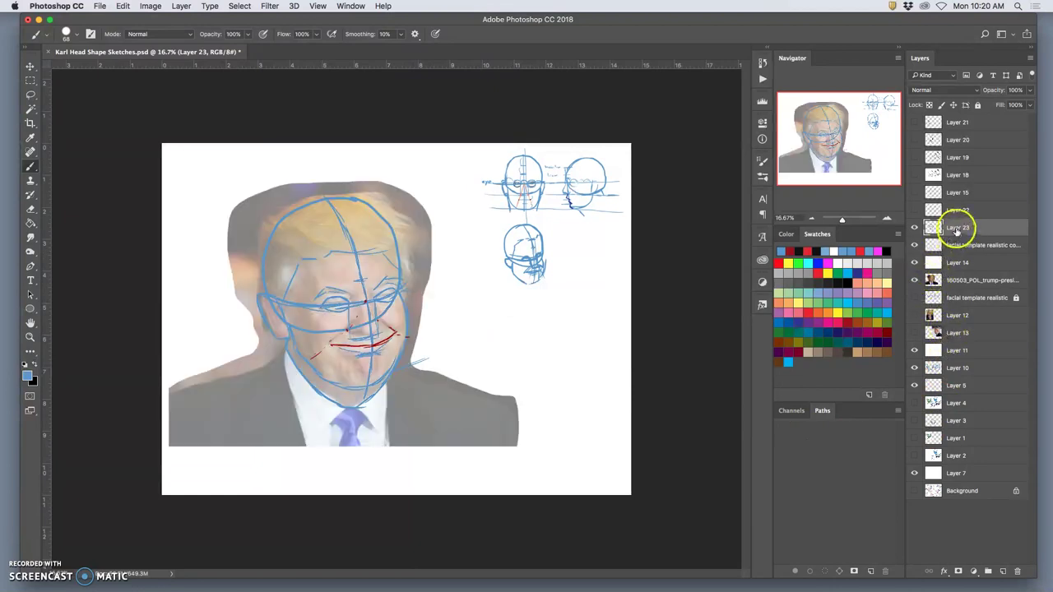
{"action": "double_click", "coordinate": [957, 228]}
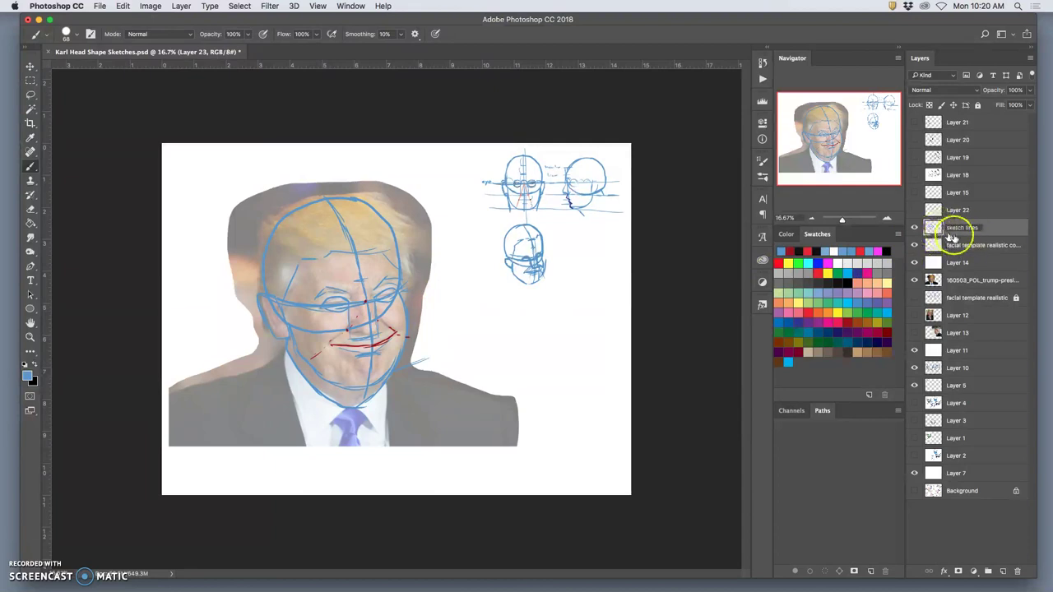
{"action": "left_click", "coordinate": [971, 228]}
{"action": "left_click", "coordinate": [914, 228]}
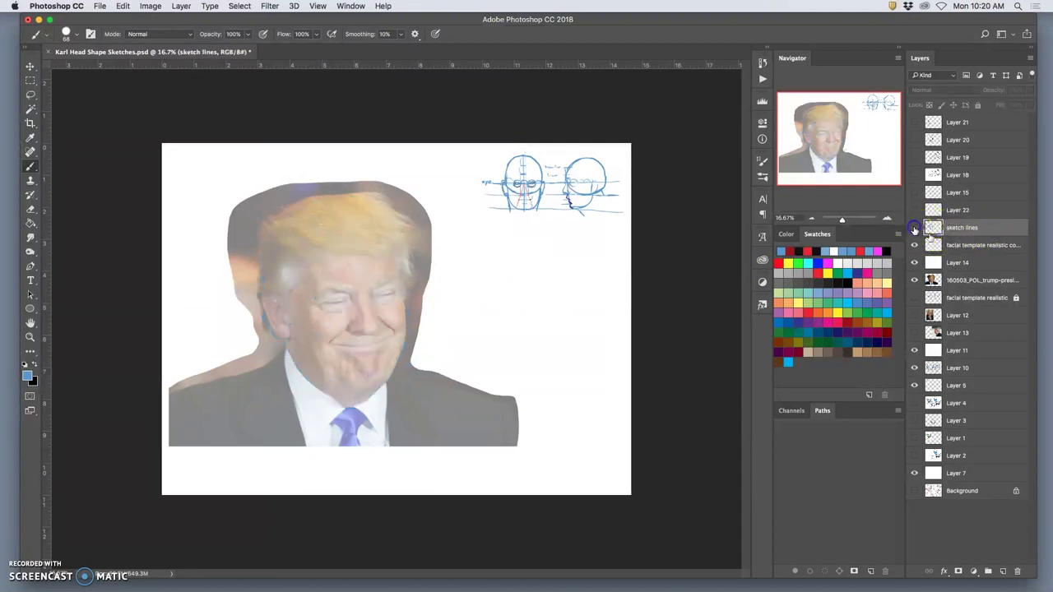
Step: Add a new empty layer above it named 'Rotoscoped Layer'
{"action": "left_click", "coordinate": [1002, 571]}
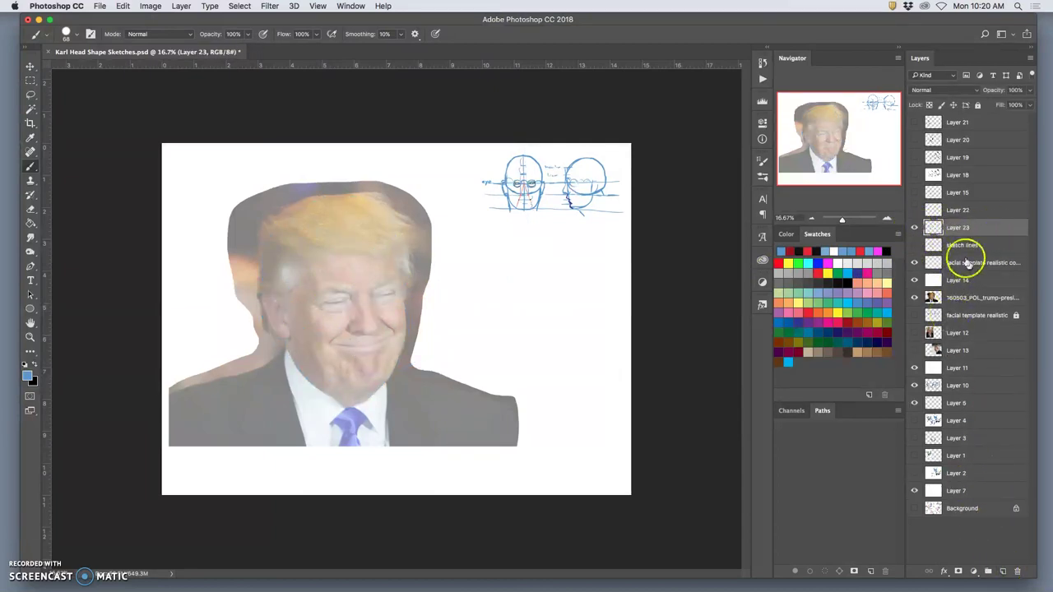
{"action": "left_click", "coordinate": [953, 228]}
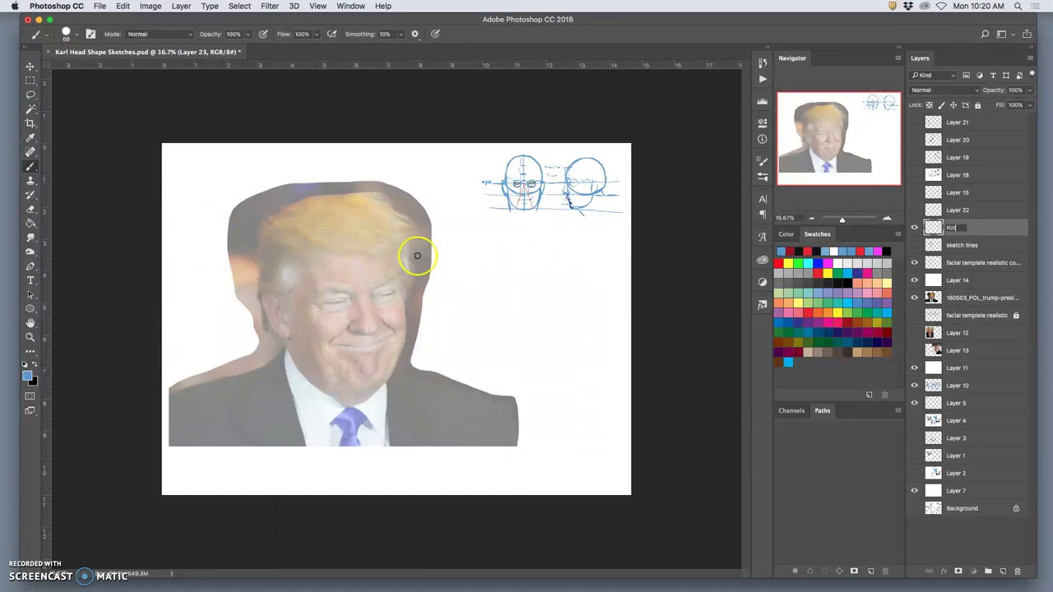
{"action": "type", "text": "oscoped Layer"}
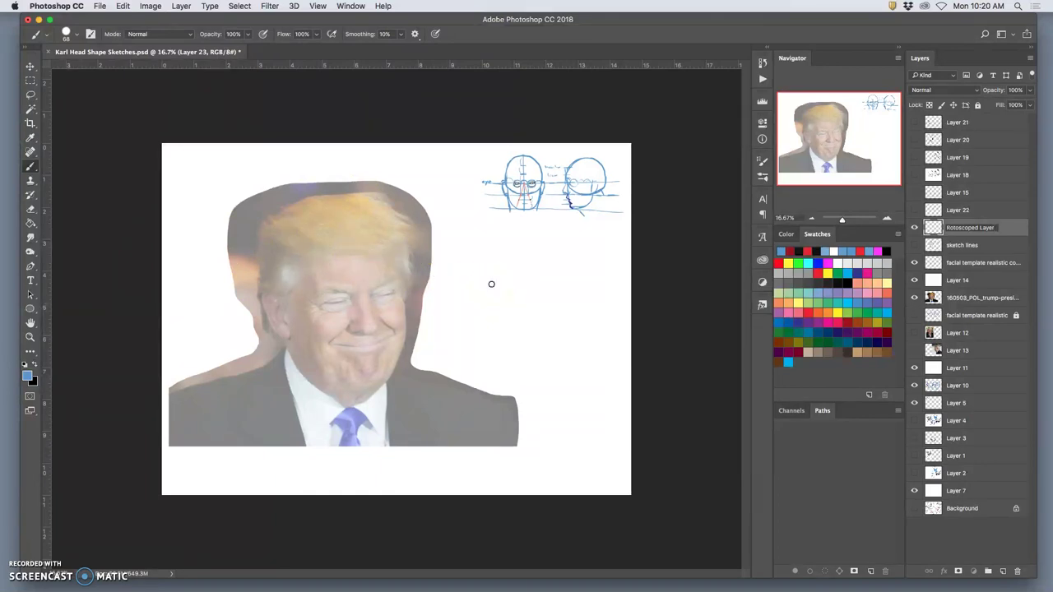
{"action": "mouse_move", "coordinate": [75, 111]}
{"action": "left_mouse_down"}
{"action": "mouse_move", "coordinate": [80, 205]}
{"action": "mouse_move", "coordinate": [92, 198]}
{"action": "left_mouse_up"}
Step: Confirm the Rotoscoped Layer name, choose a brush tip, and undo the stray blue scribble
{"action": "left_click", "coordinate": [30, 168]}
{"action": "left_click", "coordinate": [76, 35]}
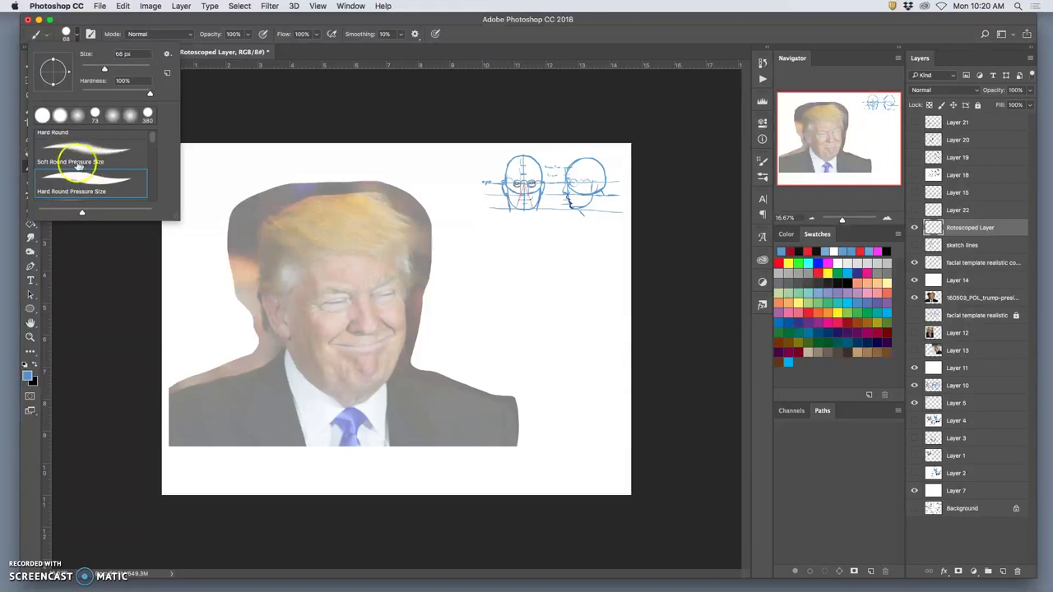
{"action": "left_click", "coordinate": [522, 264]}
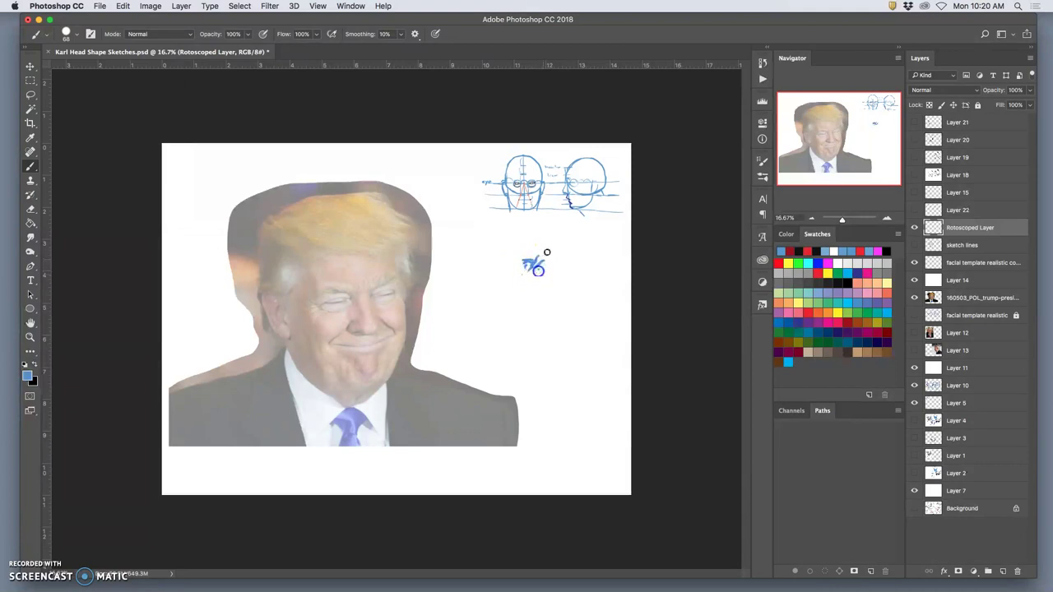
{"action": "key", "text": "super+alt+z"}
{"action": "key", "text": "super+alt+z"}
{"action": "key", "text": "super+alt+z"}
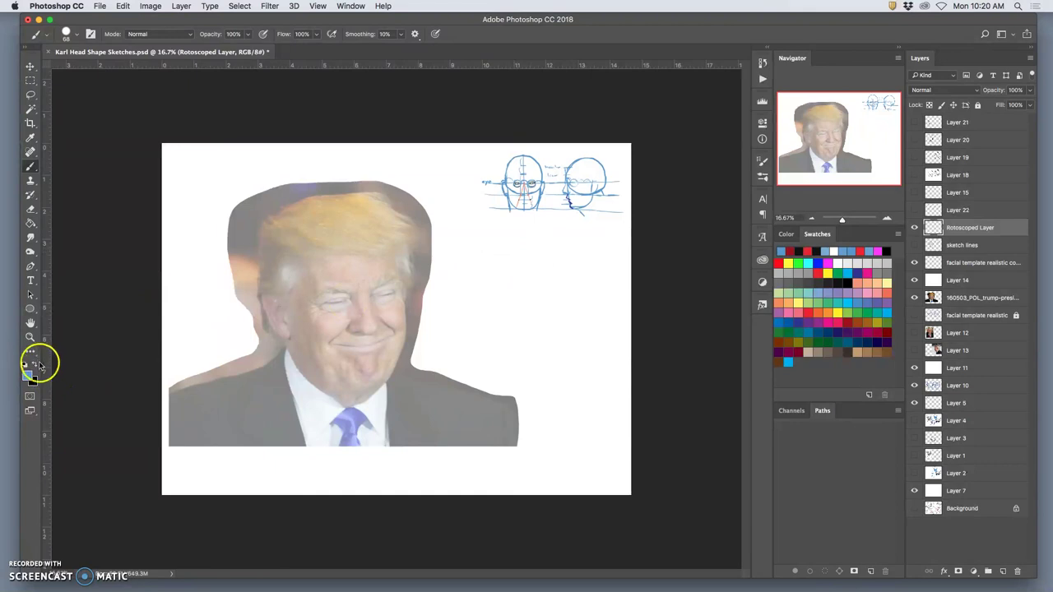
Step: Switch to black and paint a dense scribble blob beside the portrait
{"action": "left_click", "coordinate": [36, 365]}
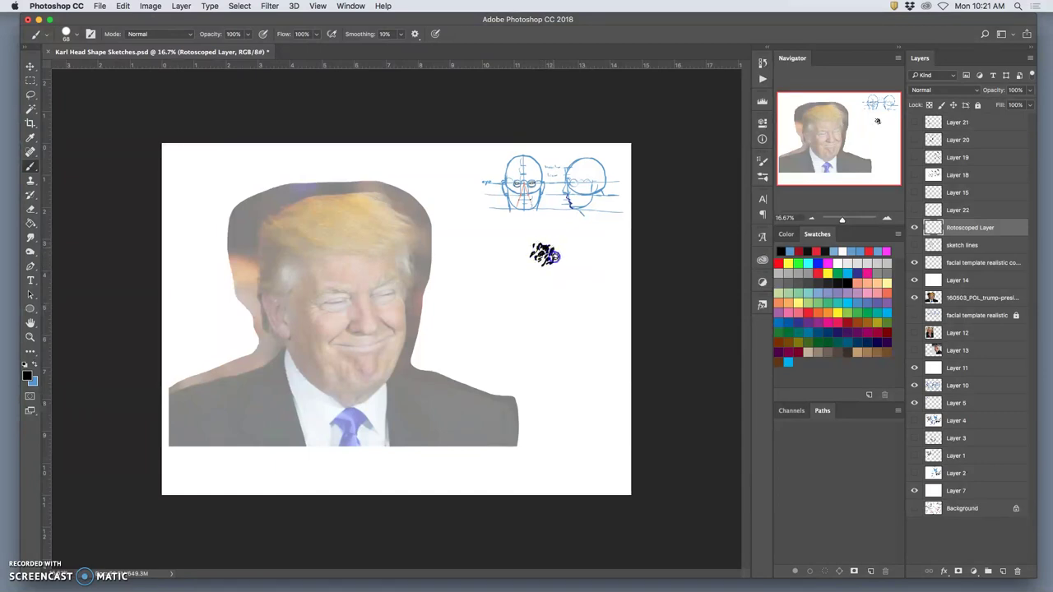
{"action": "left_click_drag", "start_coordinate": [541, 257], "coordinate": [538, 268]}
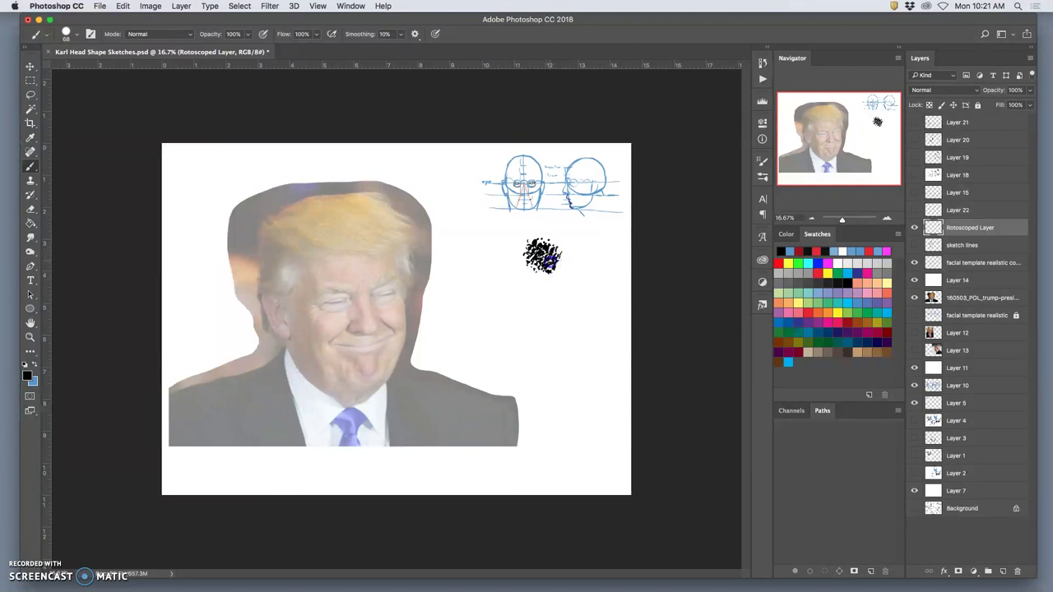
{"action": "left_click_drag", "start_coordinate": [550, 267], "coordinate": [540, 273]}
Step: Lasso around the black scribble and copy it
{"action": "left_click", "coordinate": [32, 95]}
{"action": "mouse_move", "coordinate": [548, 252]}
{"action": "left_mouse_down"}
{"action": "mouse_move", "coordinate": [518, 242]}
{"action": "mouse_move", "coordinate": [516, 271]}
{"action": "mouse_move", "coordinate": [548, 286]}
{"action": "mouse_move", "coordinate": [570, 269]}
{"action": "mouse_move", "coordinate": [557, 234]}
{"action": "left_mouse_up"}
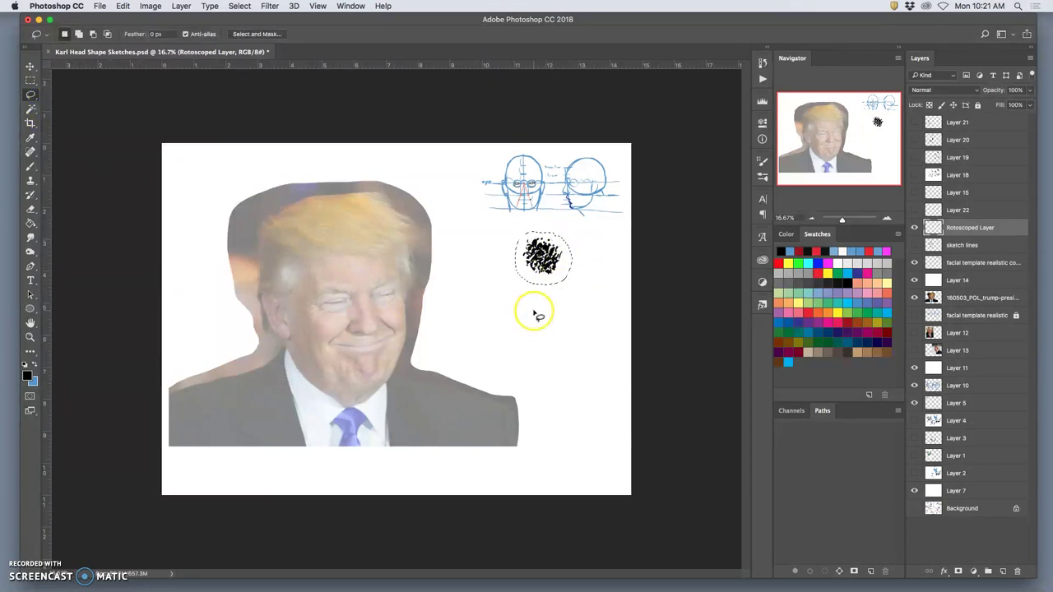
{"action": "left_click", "coordinate": [123, 6]}
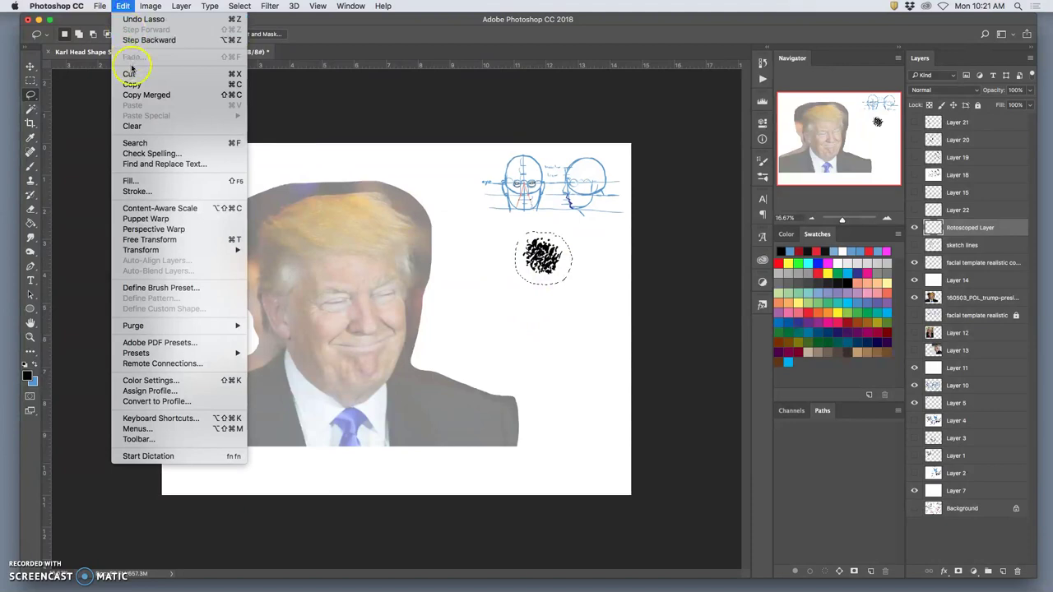
{"action": "left_click", "coordinate": [123, 88]}
Step: Start a new document using the Clipboard preset: 431 × 402 px at 350 ppi
{"action": "left_click", "coordinate": [100, 6]}
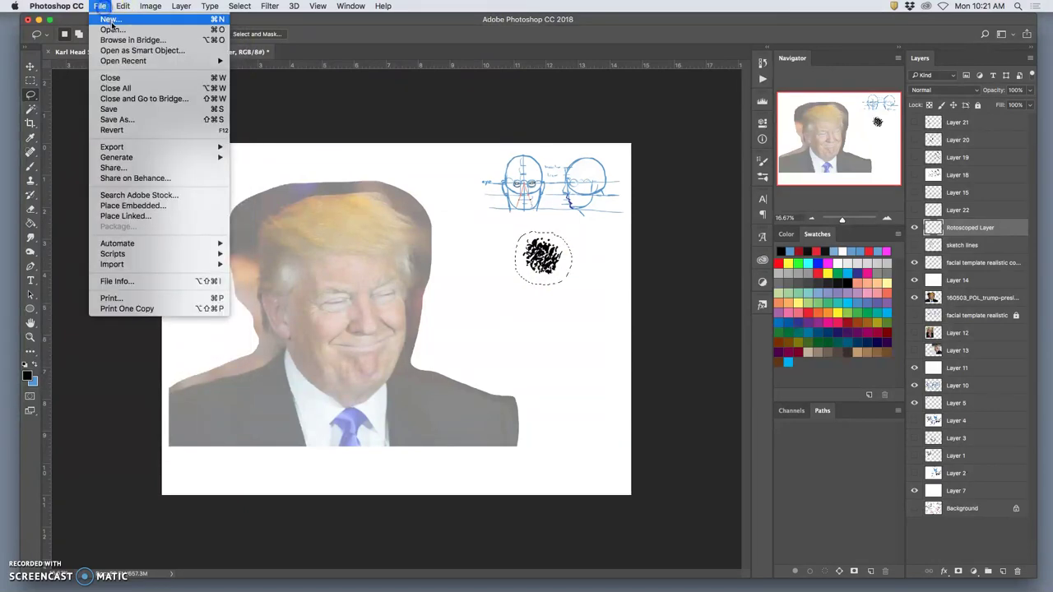
{"action": "left_click", "coordinate": [99, 5]}
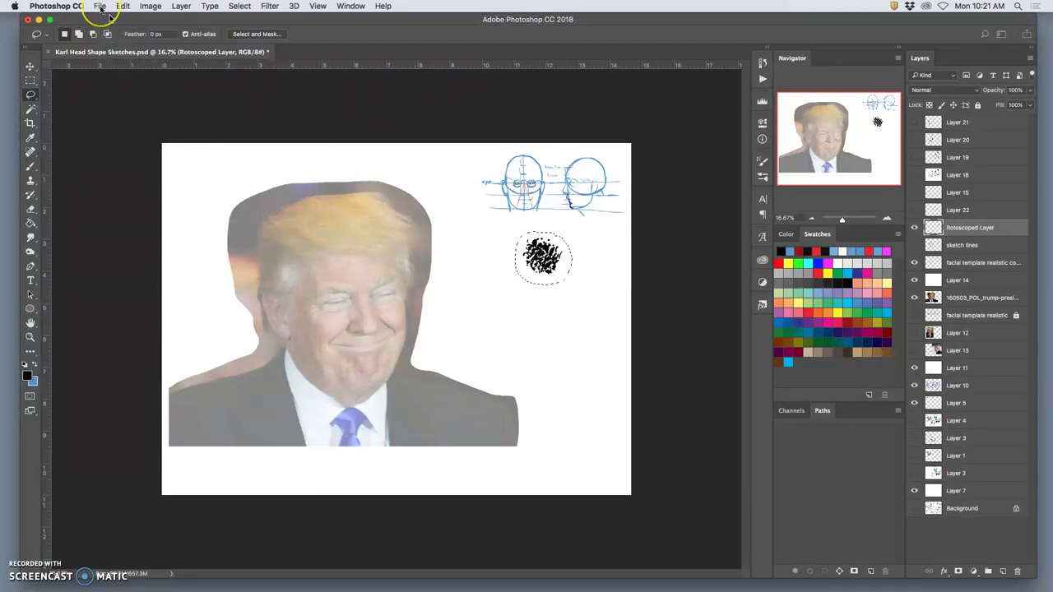
{"action": "left_click", "coordinate": [102, 7]}
{"action": "left_click", "coordinate": [102, 6]}
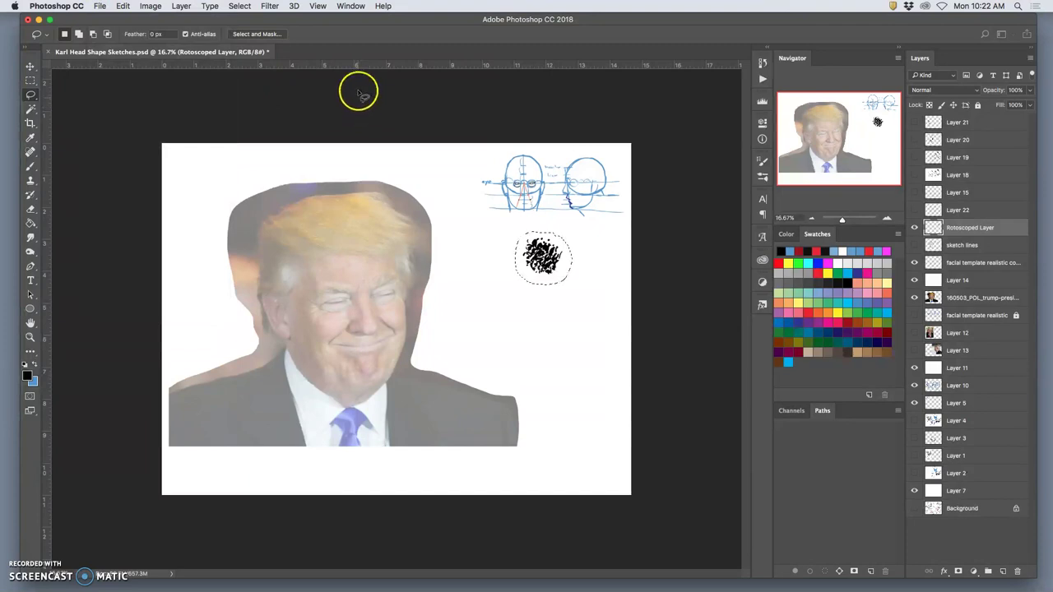
{"action": "left_click", "coordinate": [102, 7]}
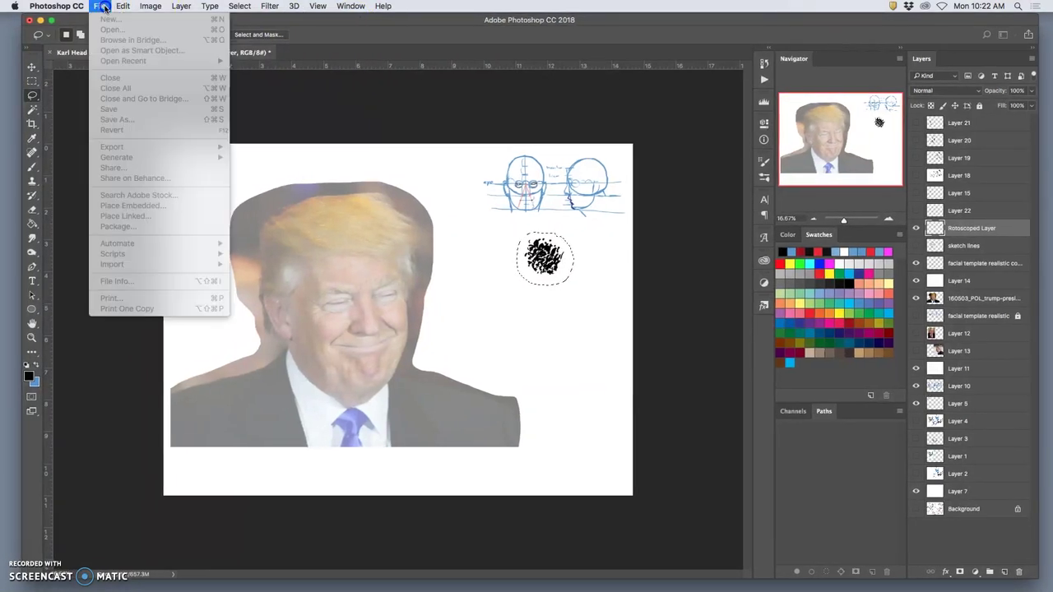
{"action": "left_click", "coordinate": [105, 7]}
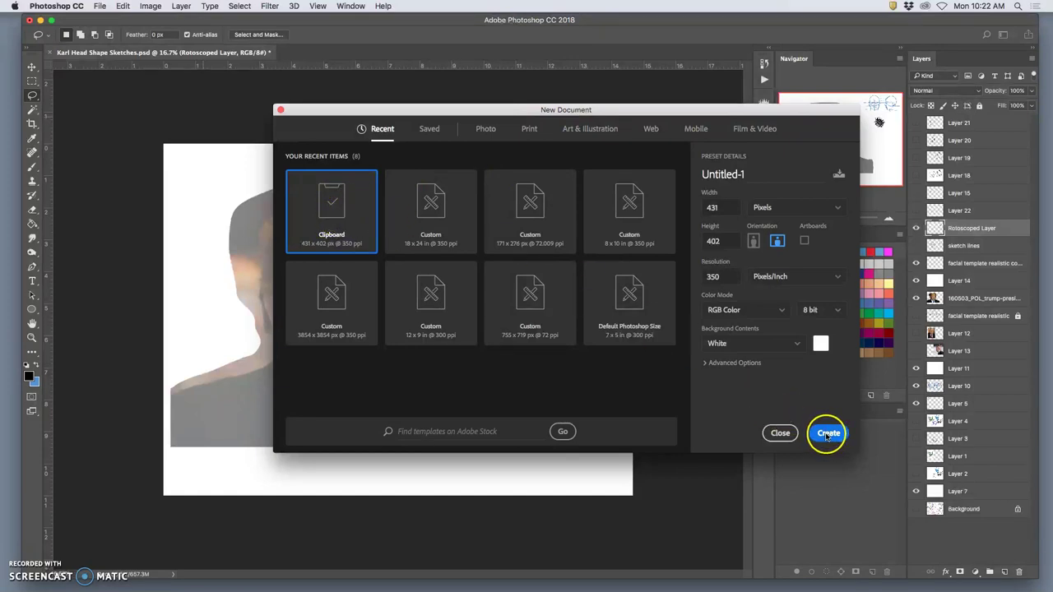
Step: Create the 431 × 402 px Untitled-1 document and paste the scribble into it
{"action": "left_click", "coordinate": [828, 433]}
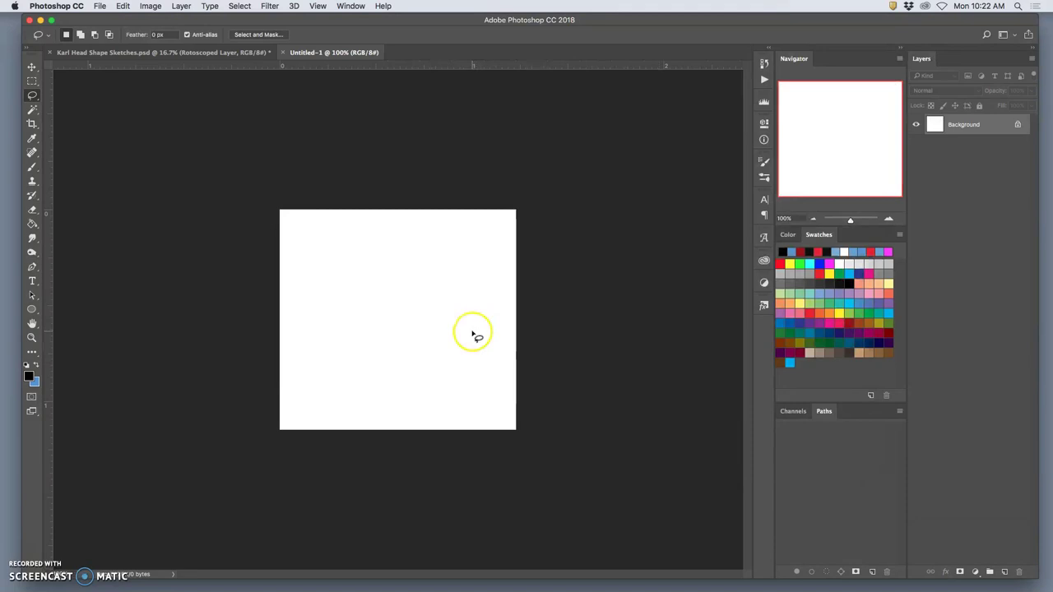
{"action": "left_click", "coordinate": [122, 4]}
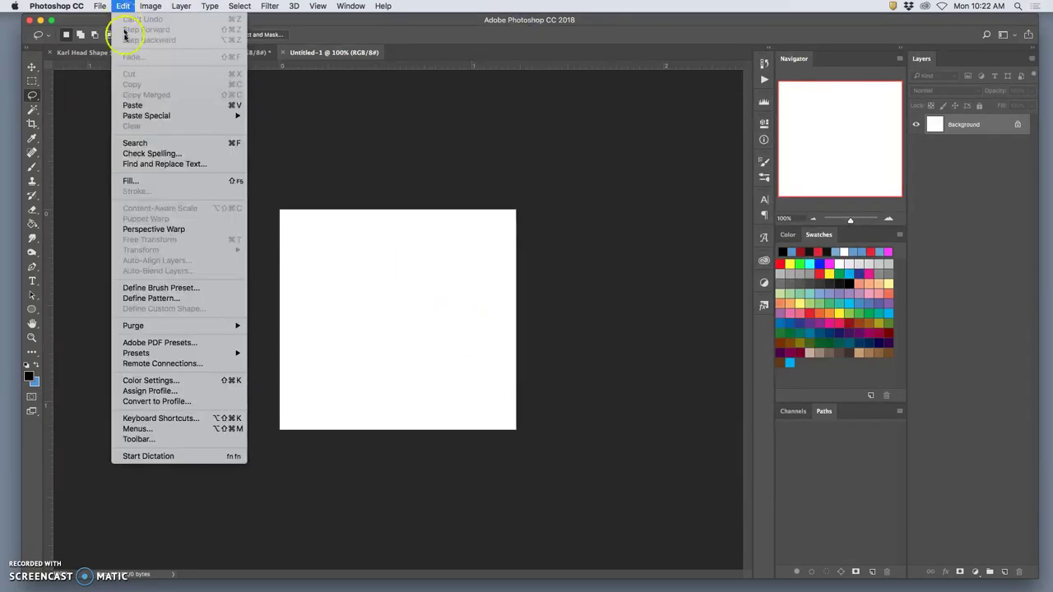
{"action": "left_click", "coordinate": [135, 105]}
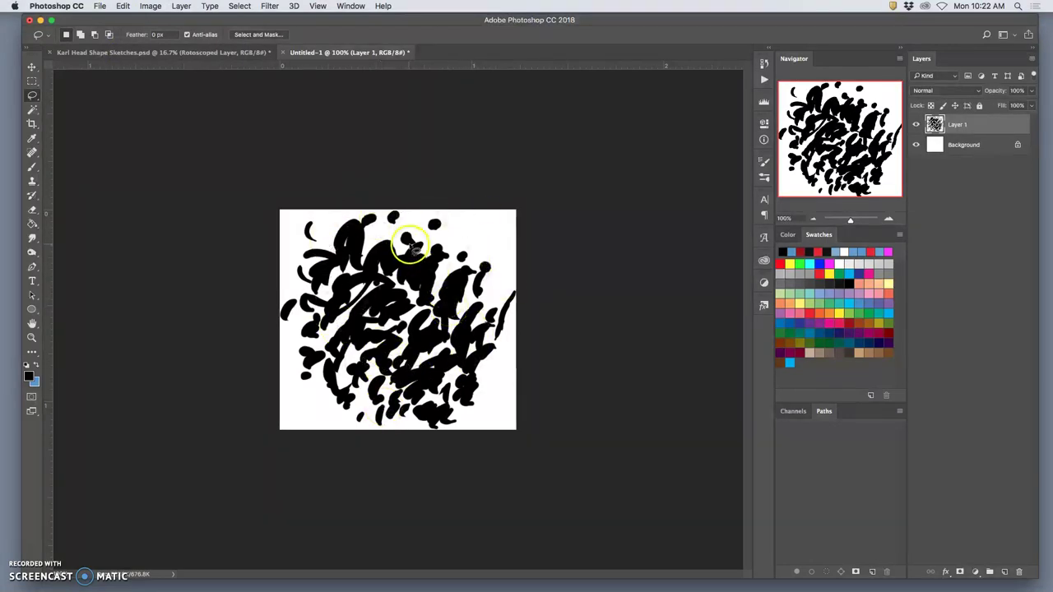
Step: Define the pasted scribble as a custom-named brush preset and make it the active Brush tip
{"action": "left_click", "coordinate": [123, 7]}
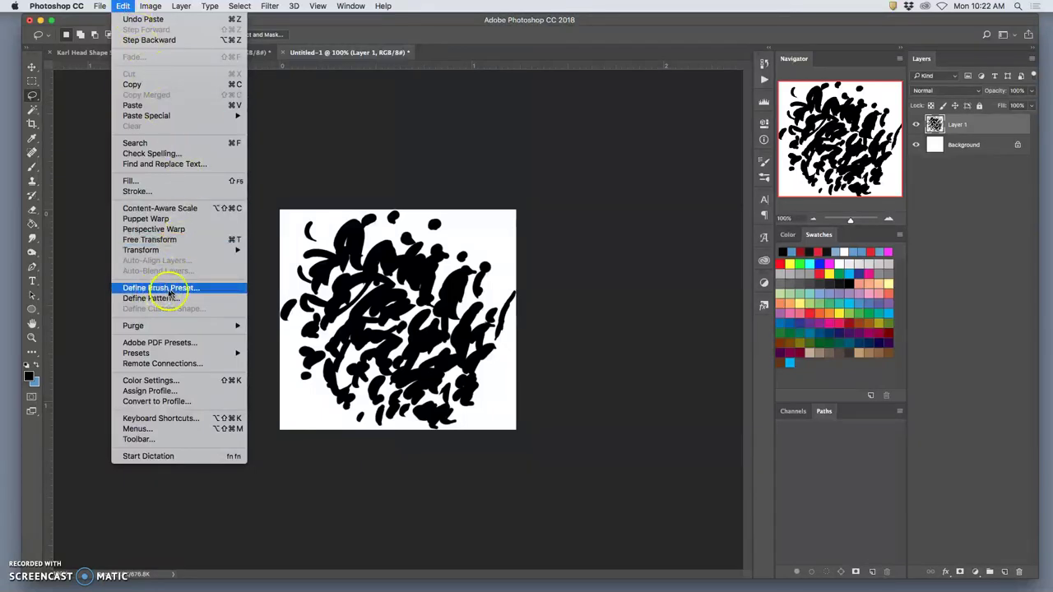
{"action": "left_click", "coordinate": [166, 290]}
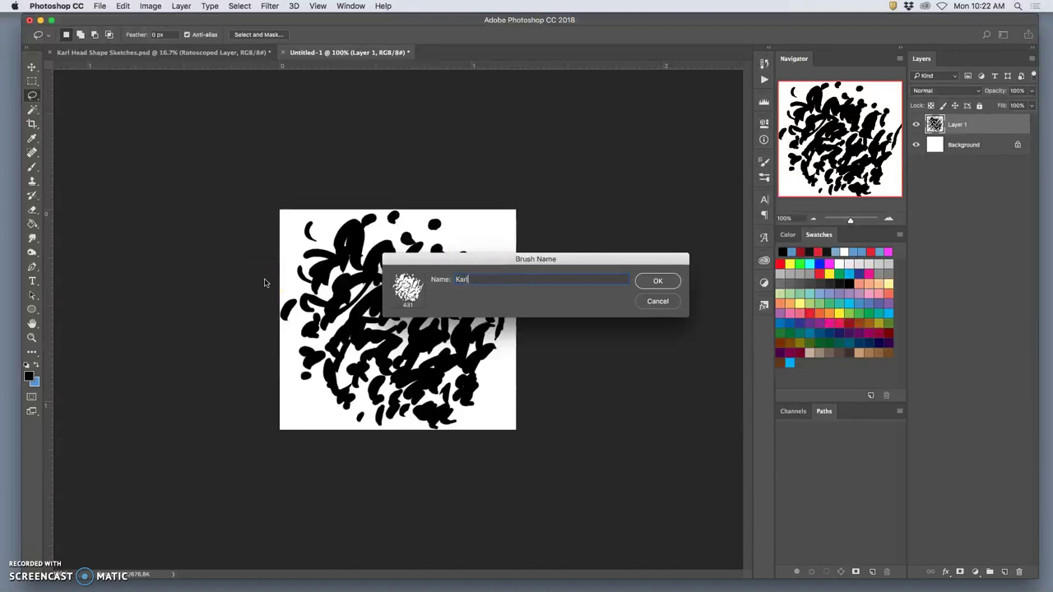
{"action": "type", "text": "Karl's Trump Brush Test"}
{"action": "left_click", "coordinate": [658, 280]}
{"action": "key", "text": "b"}
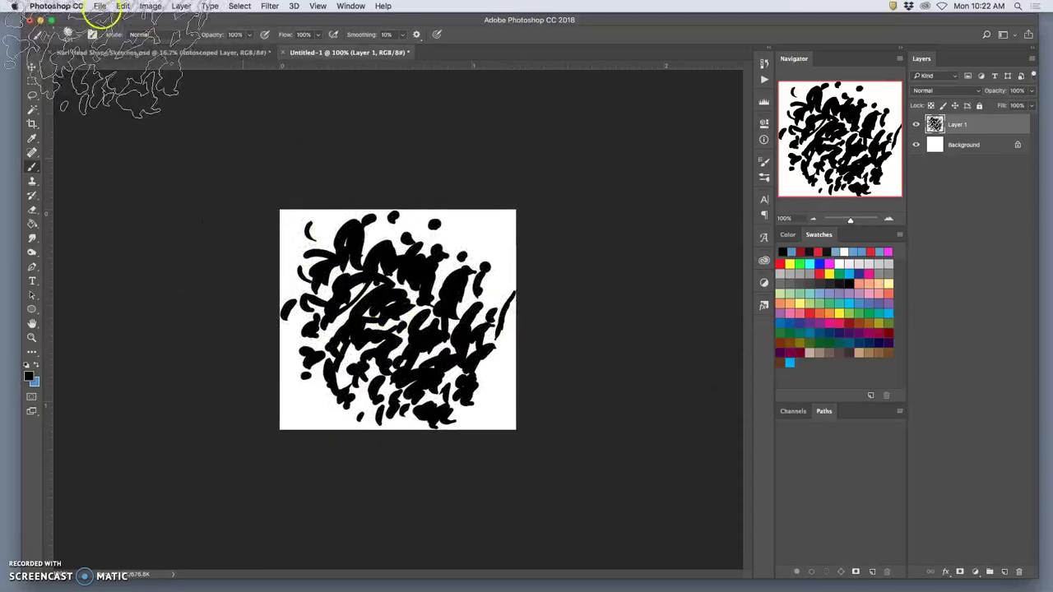
Step: Resize the new scribble brush, return to the head sketches document, and deselect
{"action": "left_click", "coordinate": [79, 35]}
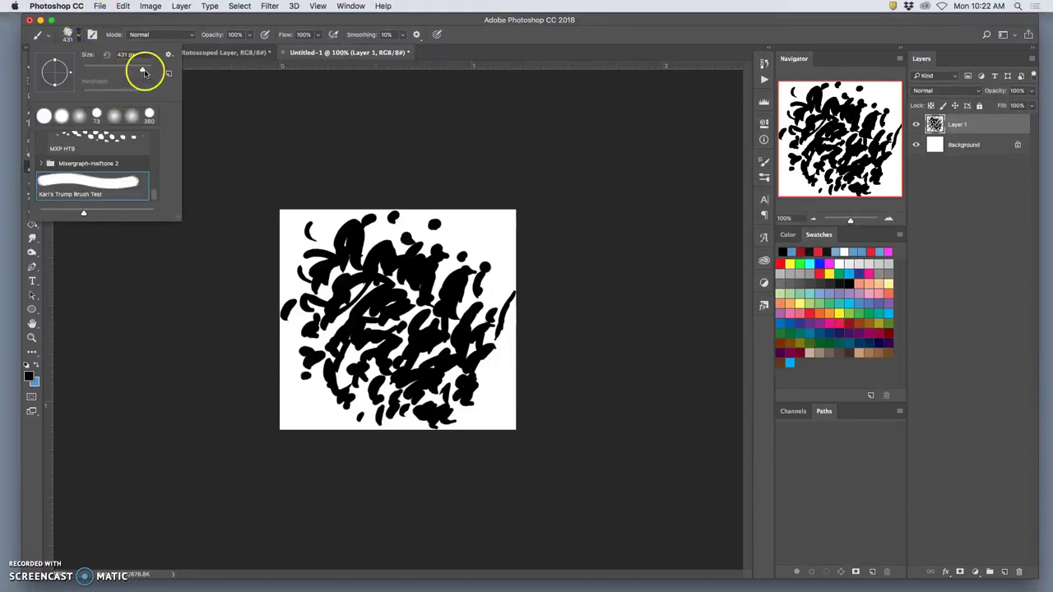
{"action": "left_click_drag", "start_coordinate": [143, 71], "coordinate": [137, 71]}
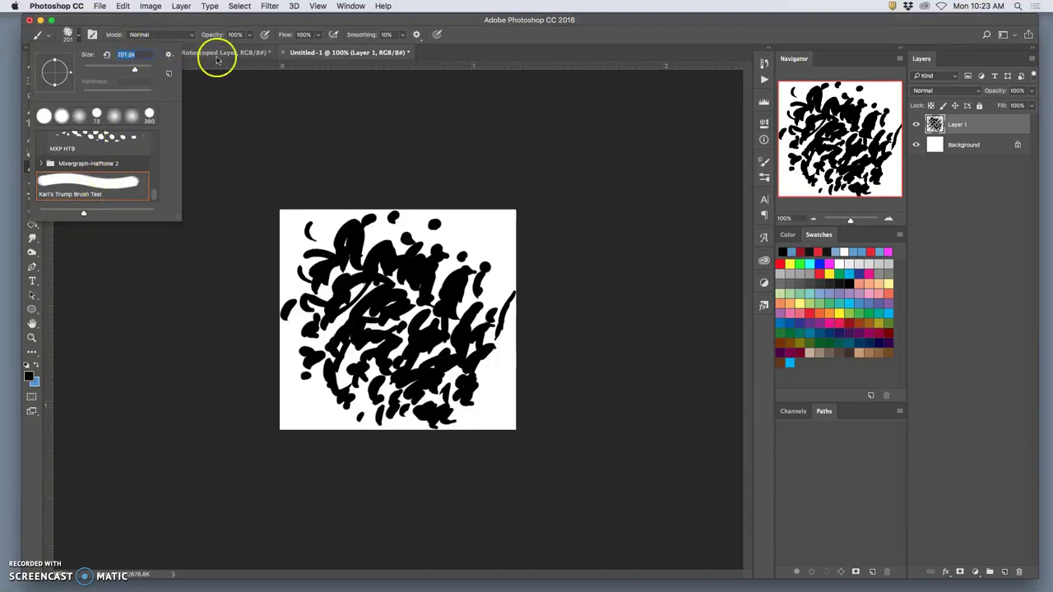
{"action": "left_click", "coordinate": [218, 53]}
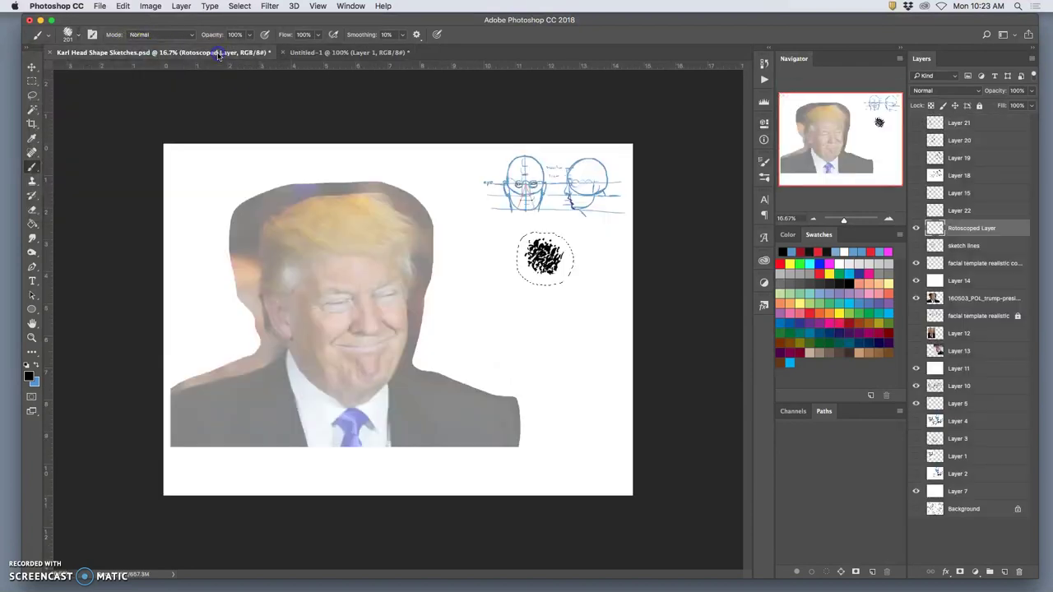
{"action": "key", "text": "ctrl+d"}
Step: Stamp three test blobs and a long curving stroke with the new brush
{"action": "left_click", "coordinate": [521, 320]}
{"action": "left_click", "coordinate": [571, 302]}
{"action": "left_click", "coordinate": [563, 350]}
{"action": "mouse_move", "coordinate": [514, 276]}
{"action": "left_mouse_down"}
{"action": "mouse_move", "coordinate": [493, 284]}
{"action": "mouse_move", "coordinate": [521, 343]}
{"action": "mouse_move", "coordinate": [560, 383]}
{"action": "left_mouse_up"}
Step: Undo the test strokes, then paint over the scribble blob with the new brush
{"action": "key", "text": "super+equal"}
{"action": "key", "text": "super+equal"}
{"action": "scroll", "coordinate": [611, 287], "scroll_direction": "right", "scroll_amount": 5}
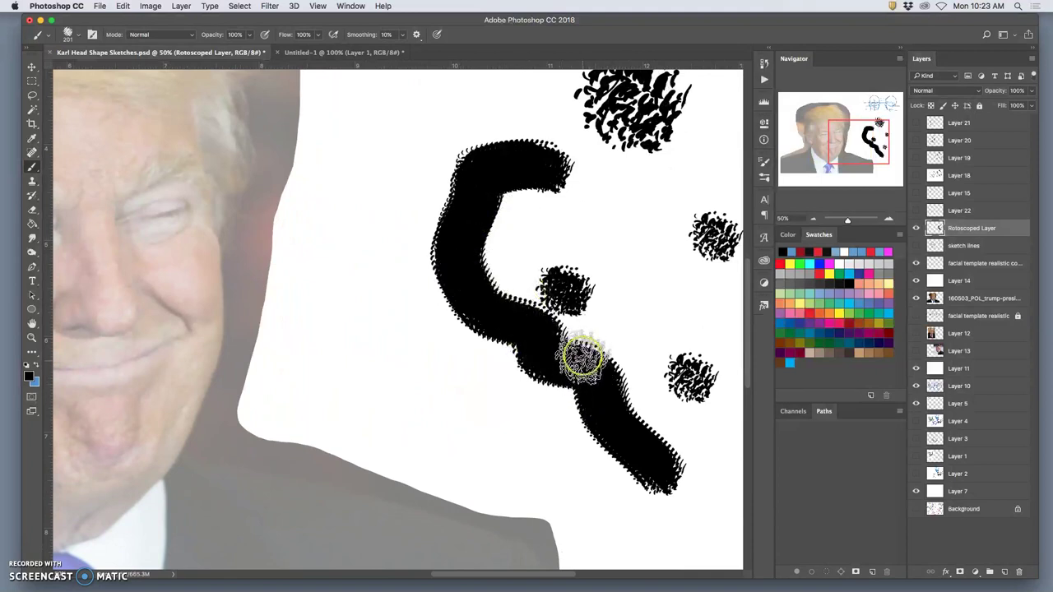
{"action": "key", "text": "super+alt+z"}
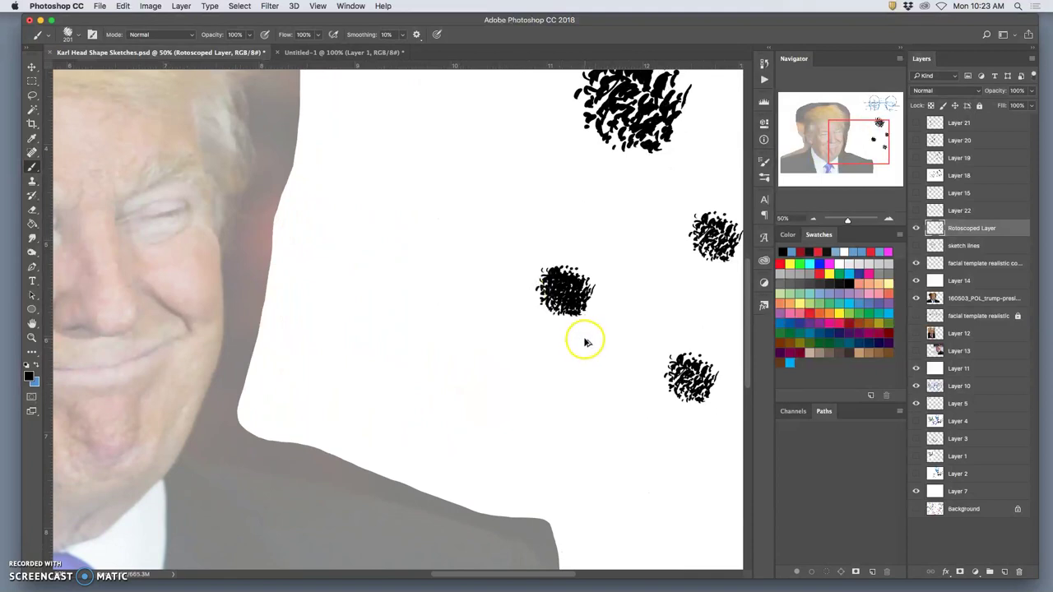
{"action": "key", "text": "super+alt+z"}
{"action": "key", "text": "super+alt+z"}
{"action": "key", "text": "super+alt+z"}
{"action": "key", "text": "super+minus"}
{"action": "key", "text": "super+minus"}
{"action": "key", "text": "super+minus"}
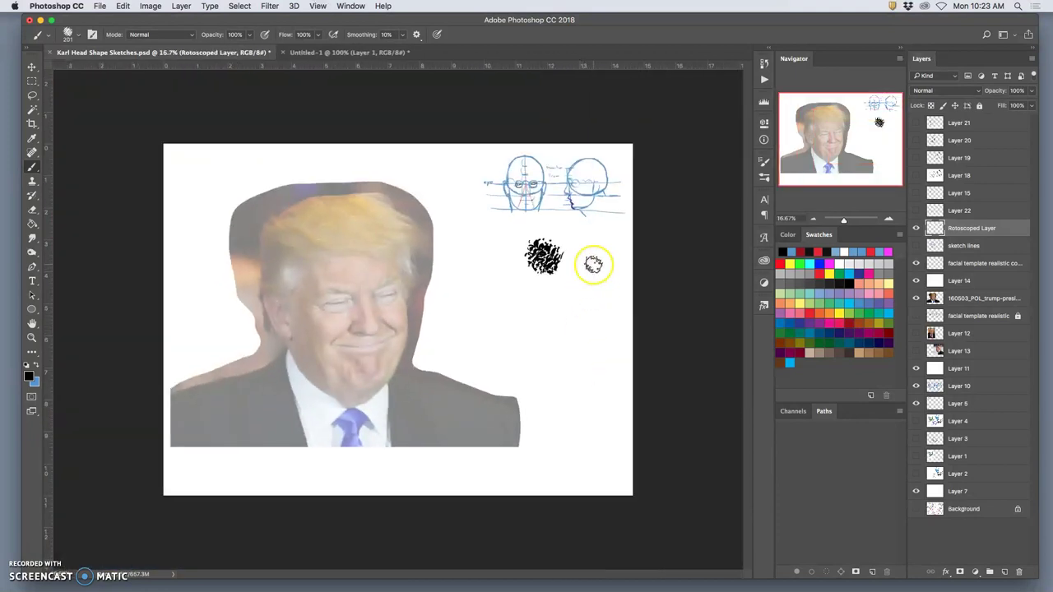
{"action": "mouse_move", "coordinate": [592, 263]}
{"action": "left_mouse_down"}
{"action": "mouse_move", "coordinate": [560, 239]}
{"action": "mouse_move", "coordinate": [547, 253]}
{"action": "mouse_move", "coordinate": [566, 273]}
{"action": "mouse_move", "coordinate": [540, 274]}
{"action": "mouse_move", "coordinate": [547, 257]}
{"action": "mouse_move", "coordinate": [534, 288]}
{"action": "left_mouse_up"}
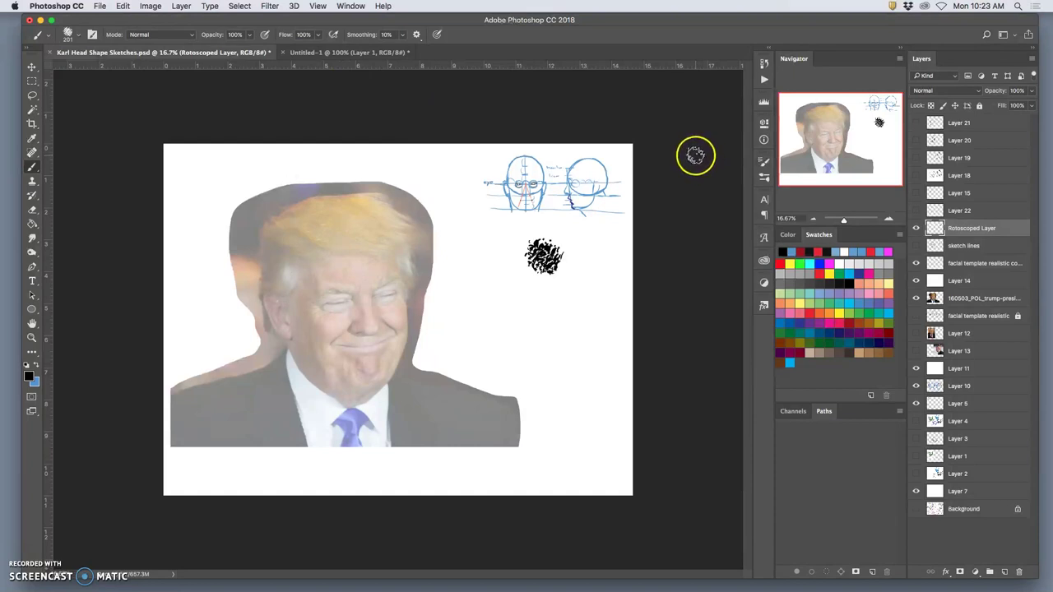
Step: In Brush Settings, enable Shape Dynamics and set Size Jitter control to Pen Pressure
{"action": "left_click", "coordinate": [347, 7]}
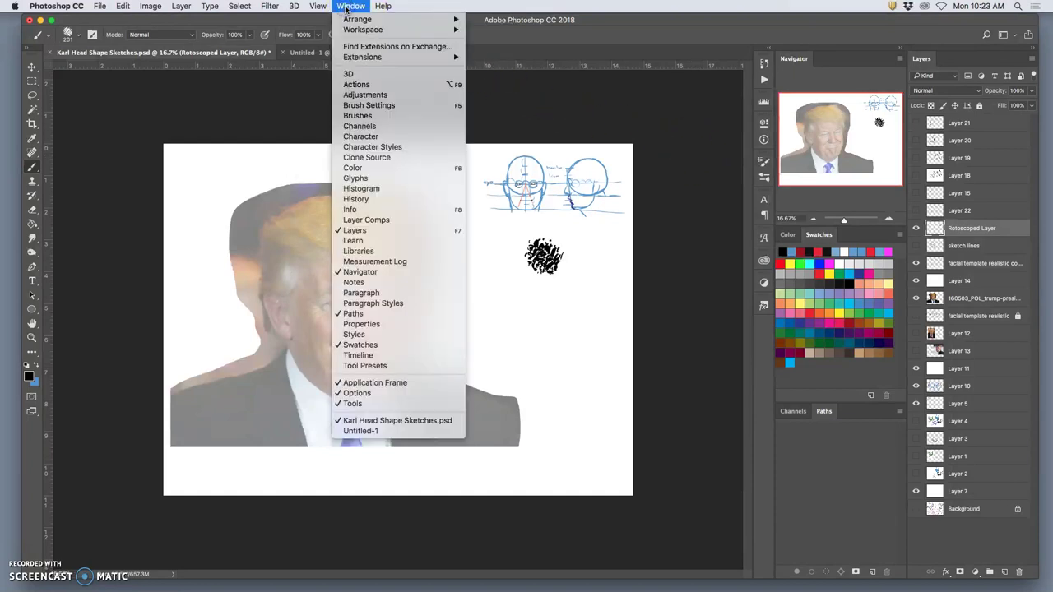
{"action": "left_click", "coordinate": [369, 105]}
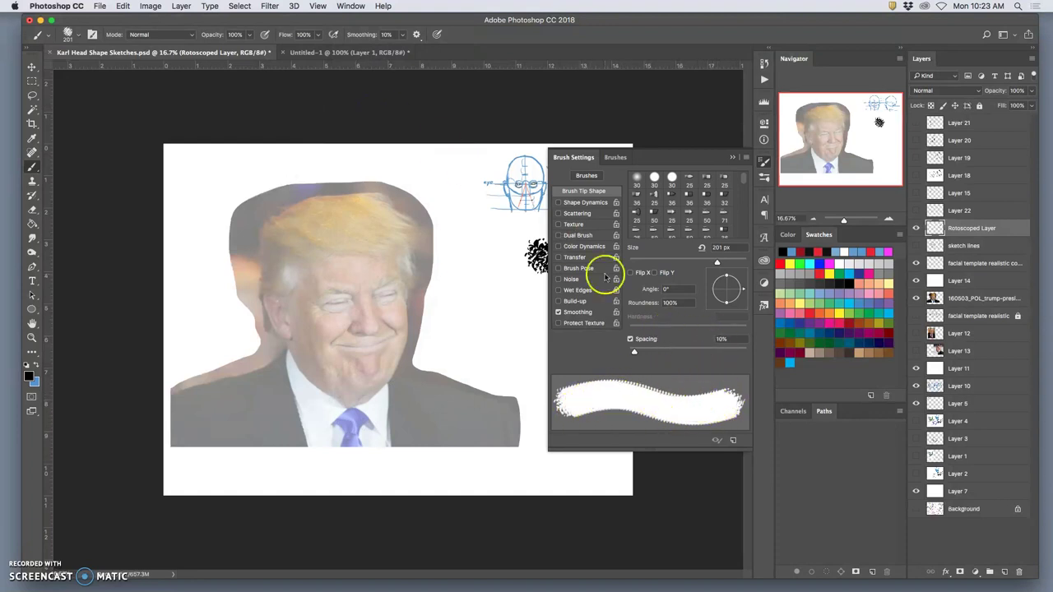
{"action": "left_click", "coordinate": [580, 206]}
{"action": "left_click", "coordinate": [600, 209]}
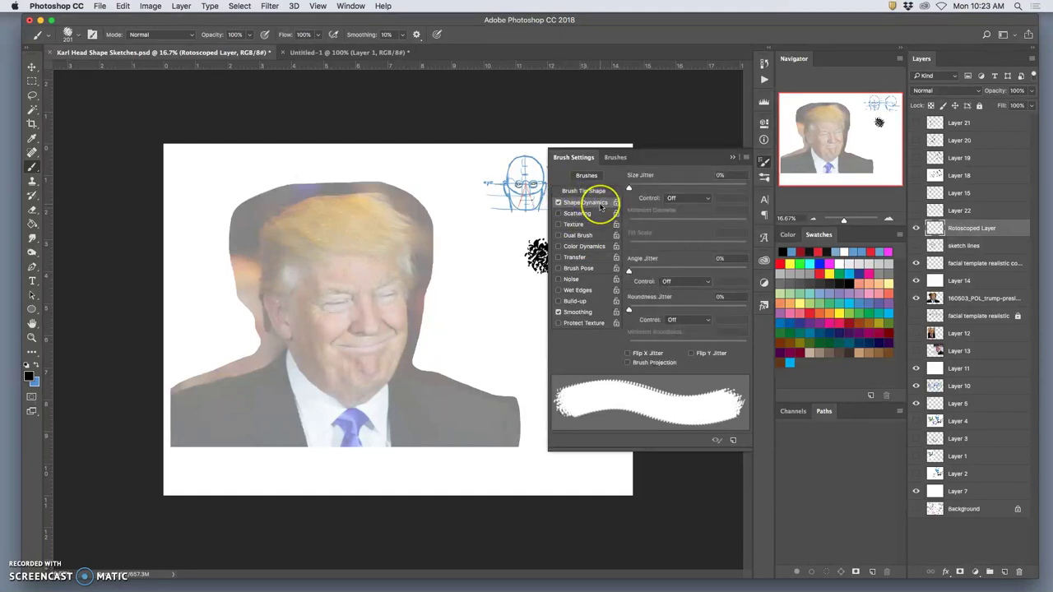
{"action": "left_click", "coordinate": [680, 190]}
{"action": "left_click", "coordinate": [709, 200]}
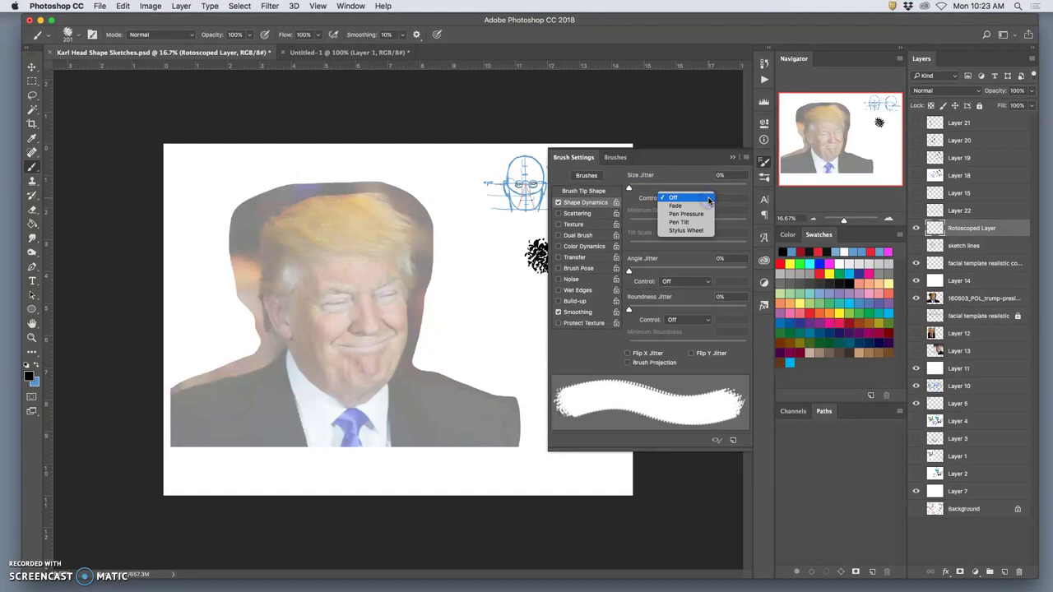
{"action": "left_click", "coordinate": [701, 215]}
Step: Raise Size Jitter to 35% and inspect the tapered black test stroke
{"action": "left_click_drag", "start_coordinate": [630, 188], "coordinate": [663, 190]}
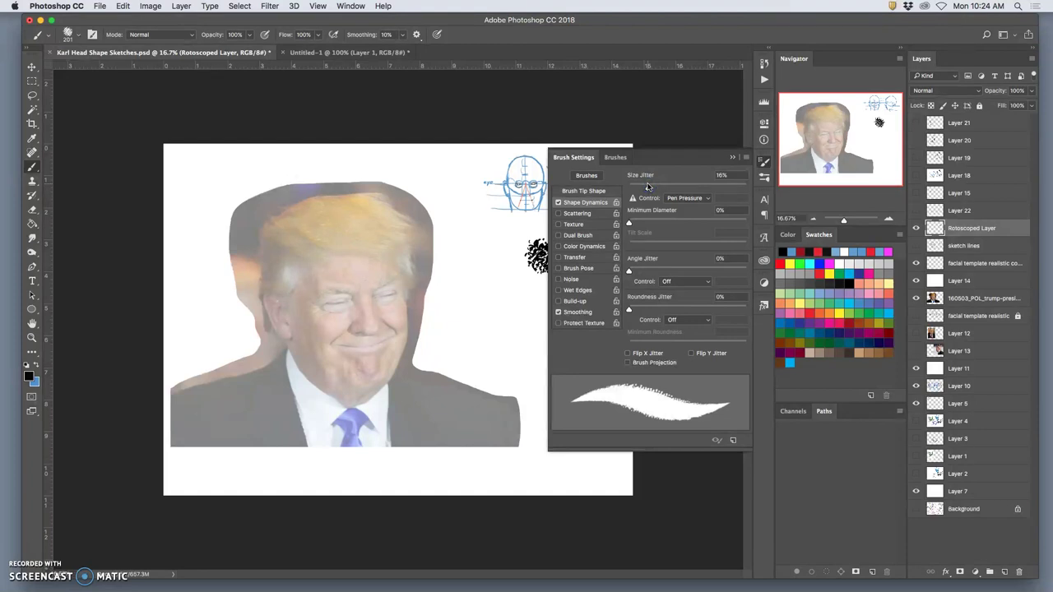
{"action": "mouse_move", "coordinate": [634, 188]}
{"action": "left_mouse_down"}
{"action": "mouse_move", "coordinate": [740, 191]}
{"action": "mouse_move", "coordinate": [660, 191]}
{"action": "left_mouse_up"}
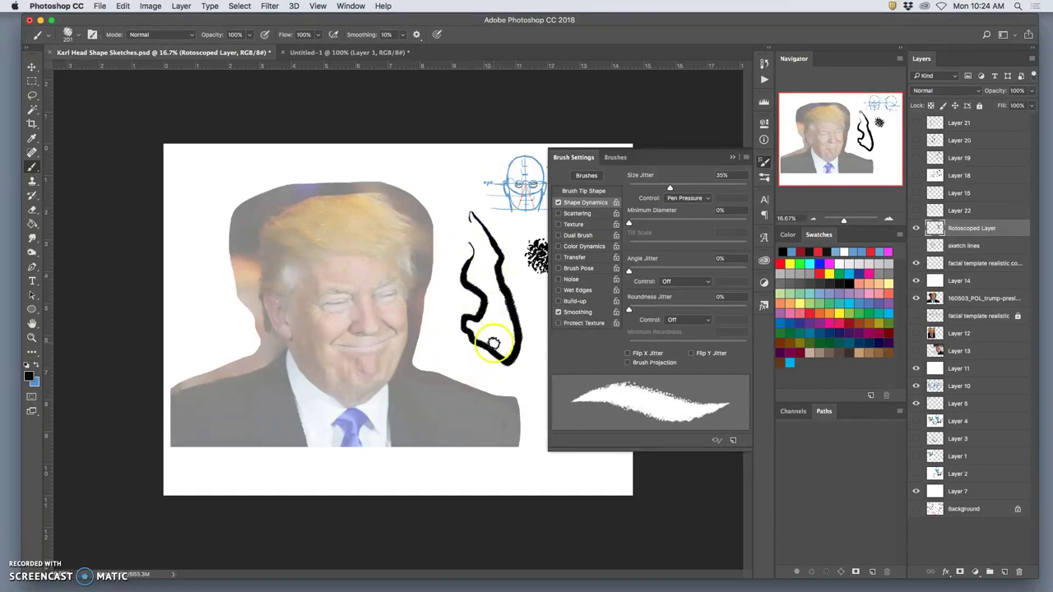
{"action": "scroll", "coordinate": [496, 344], "scroll_direction": "up", "scroll_amount": 4}
{"action": "left_click_drag", "start_coordinate": [453, 292], "coordinate": [271, 283]}
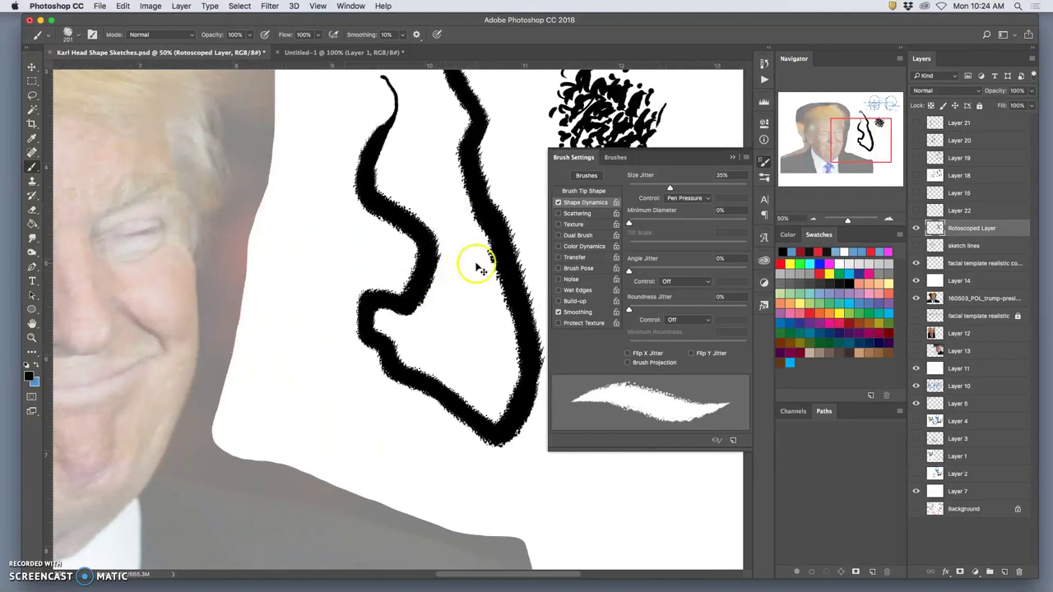
{"action": "scroll", "coordinate": [478, 267], "scroll_direction": "down", "scroll_amount": 4}
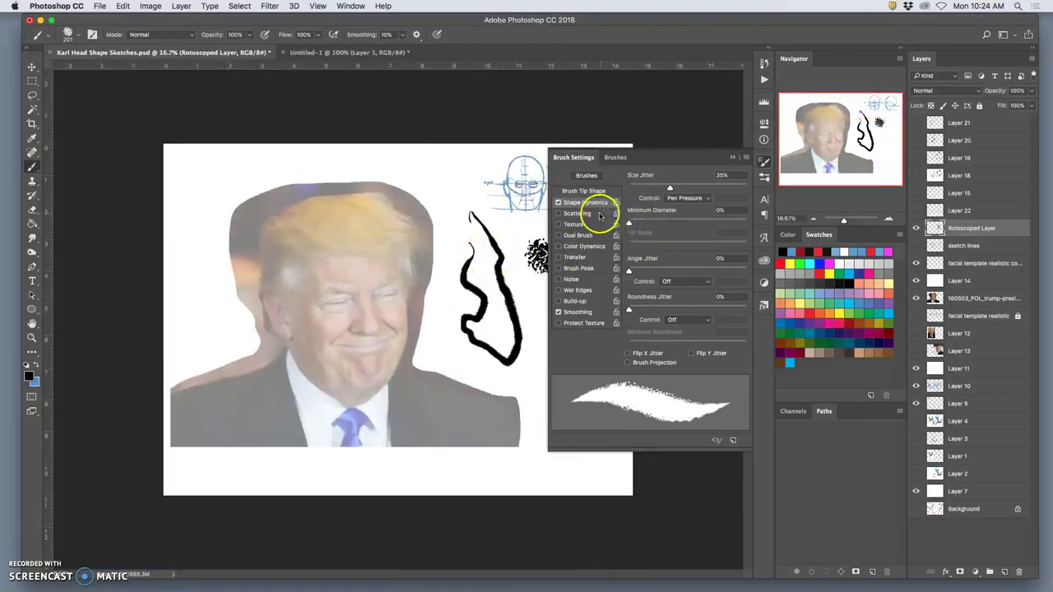
Step: Undo the test stroke, set Angle Jitter to 16%, test it, and undo
{"action": "key", "text": "ctrl+z"}
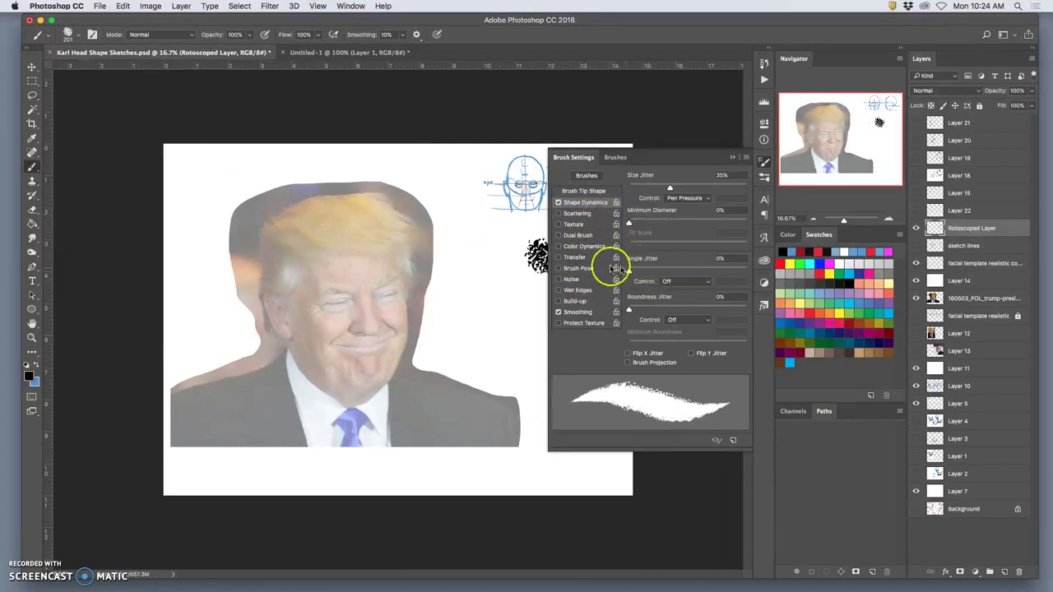
{"action": "left_click", "coordinate": [494, 246]}
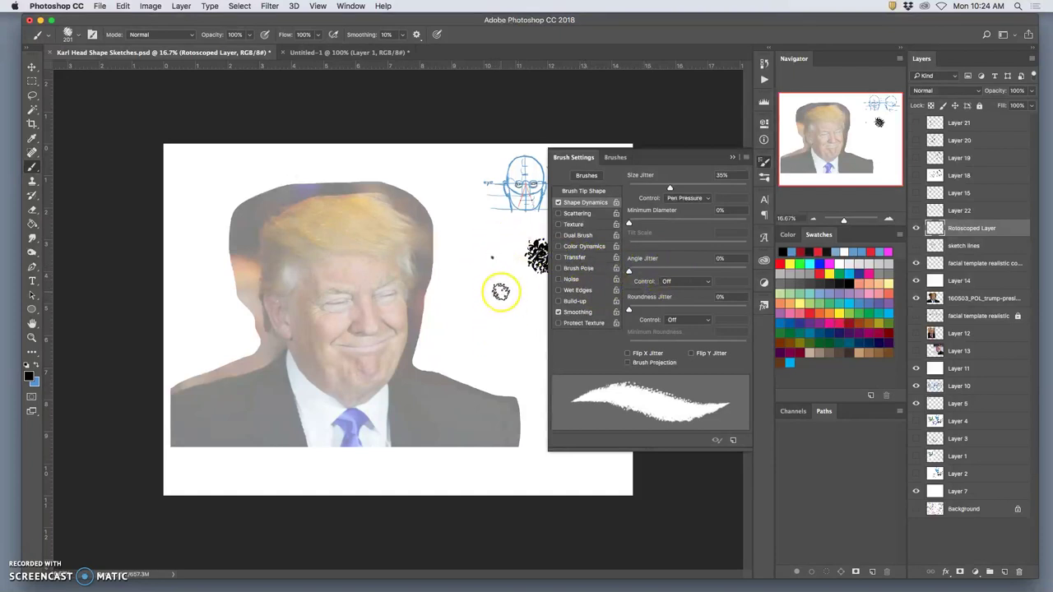
{"action": "key", "text": "ctrl+z"}
{"action": "left_click_drag", "start_coordinate": [635, 273], "coordinate": [648, 273]}
{"action": "mouse_move", "coordinate": [494, 234]}
{"action": "left_mouse_down"}
{"action": "mouse_move", "coordinate": [491, 290]}
{"action": "mouse_move", "coordinate": [474, 283]}
{"action": "mouse_move", "coordinate": [476, 304]}
{"action": "mouse_move", "coordinate": [486, 327]}
{"action": "mouse_move", "coordinate": [516, 331]}
{"action": "left_mouse_up"}
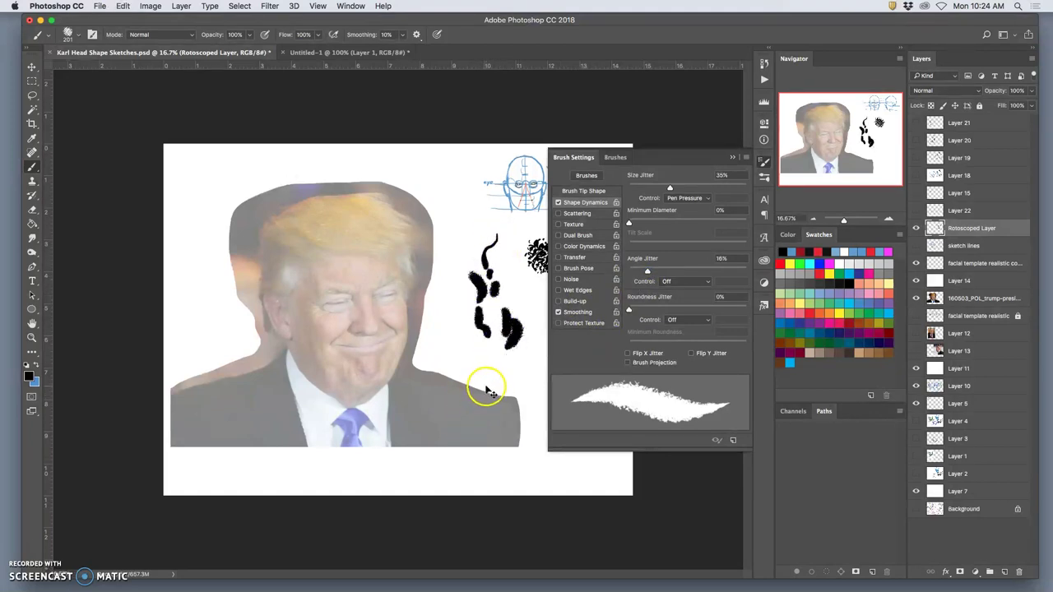
{"action": "key", "text": "super+alt+z"}
{"action": "key", "text": "super+alt+z"}
{"action": "key", "text": "super+alt+z"}
{"action": "key", "text": "super+alt+z"}
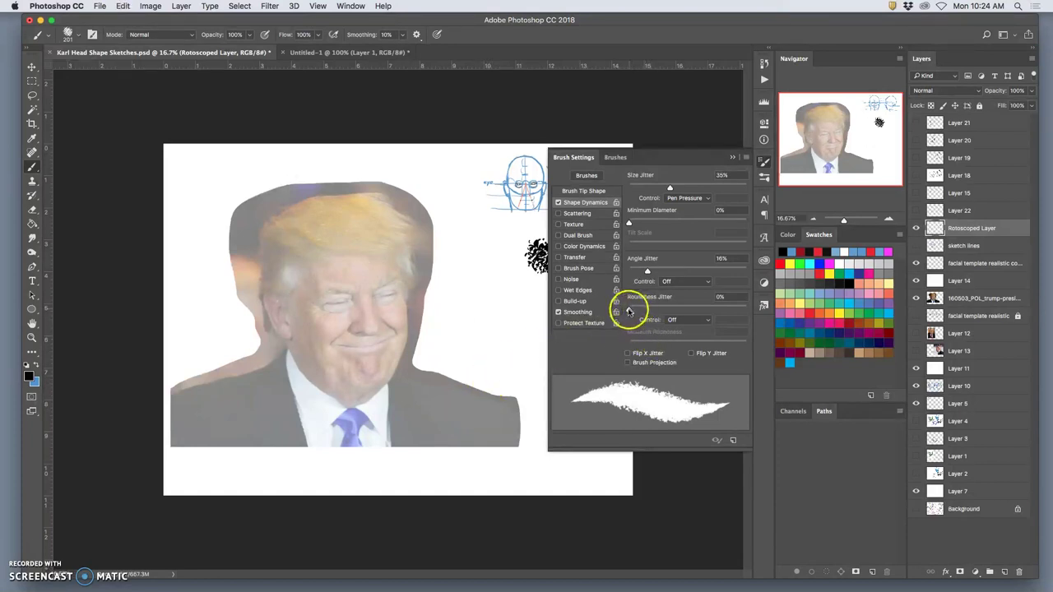
Step: Raise Roundness Jitter to 51%, paint a test stroke, then undo it
{"action": "left_click_drag", "start_coordinate": [628, 309], "coordinate": [633, 309]}
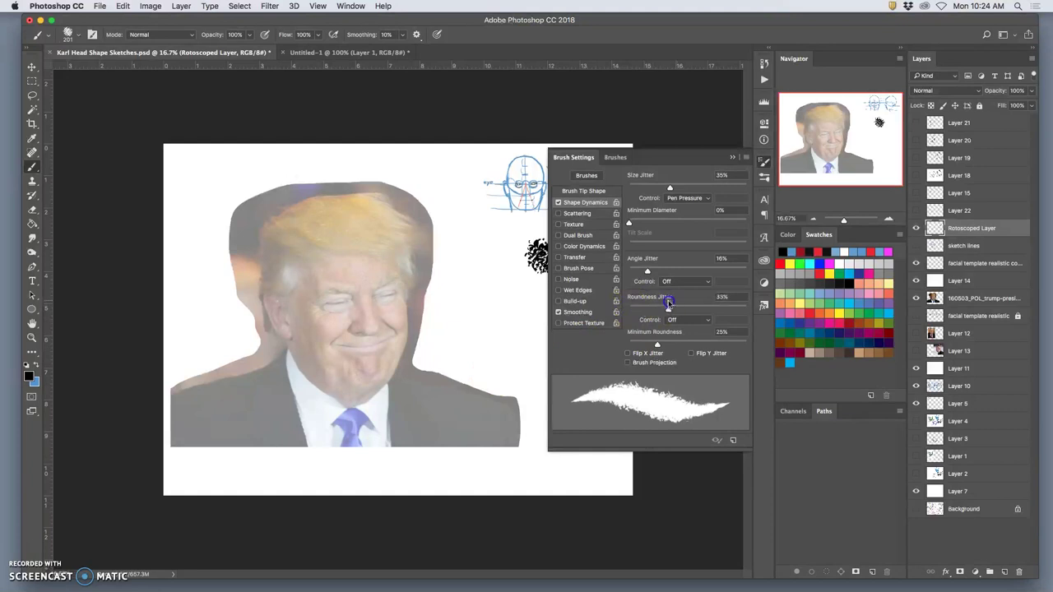
{"action": "left_click_drag", "start_coordinate": [652, 305], "coordinate": [656, 304]}
{"action": "left_click_drag", "start_coordinate": [677, 302], "coordinate": [692, 303]}
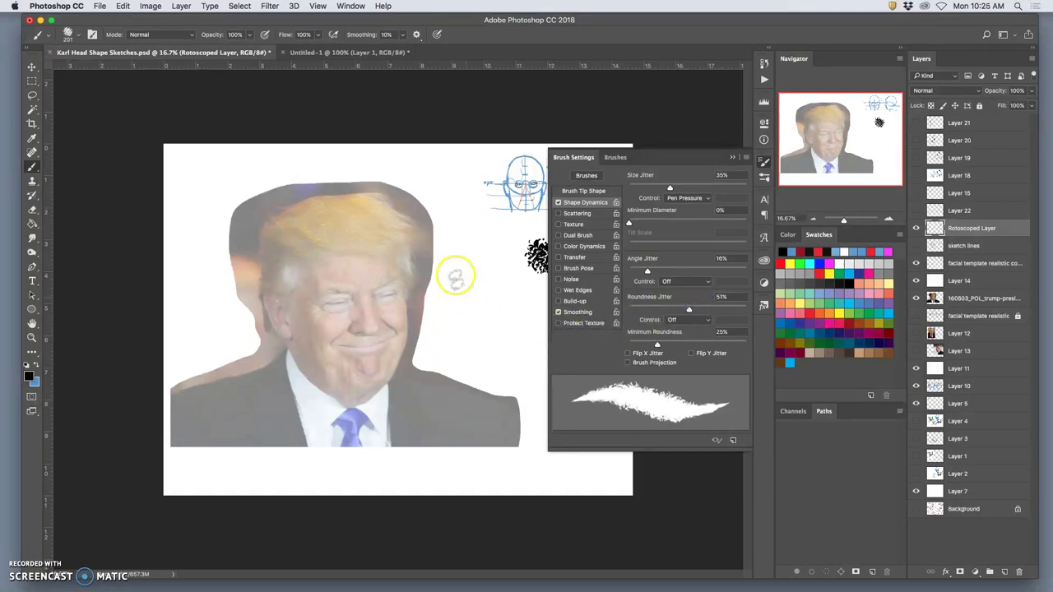
{"action": "mouse_move", "coordinate": [484, 292]}
{"action": "left_mouse_down"}
{"action": "mouse_move", "coordinate": [516, 340]}
{"action": "mouse_move", "coordinate": [478, 357]}
{"action": "mouse_move", "coordinate": [527, 355]}
{"action": "left_mouse_up"}
{"action": "key", "text": "super+alt+z"}
{"action": "key", "text": "super+alt+z"}
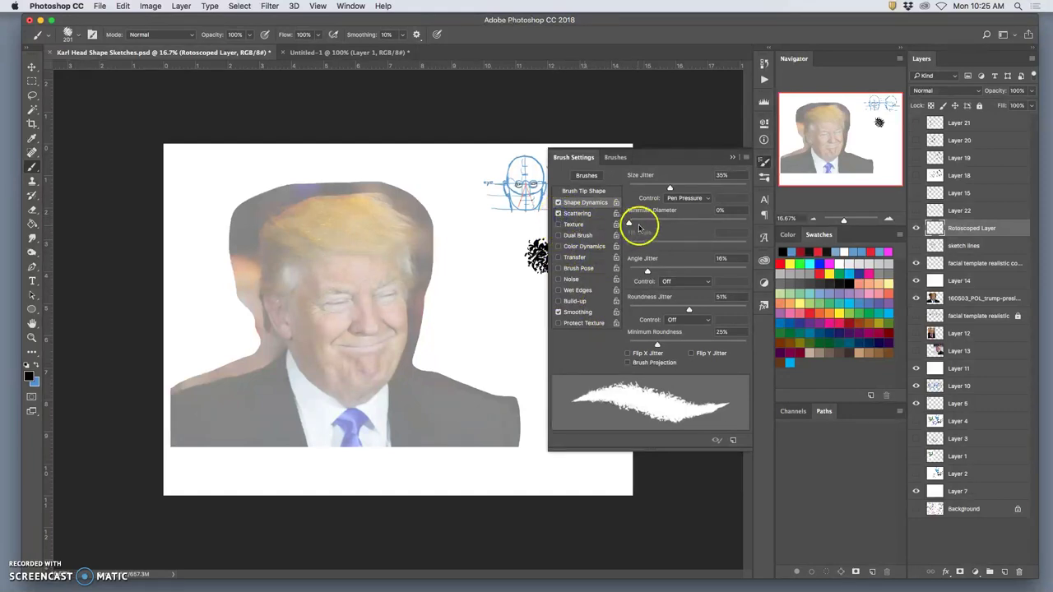
Step: Enable brush Scattering at 93% and paint a large black scattered test blob beside the photo
{"action": "left_click", "coordinate": [580, 213]}
{"action": "left_click_drag", "start_coordinate": [632, 188], "coordinate": [640, 188]}
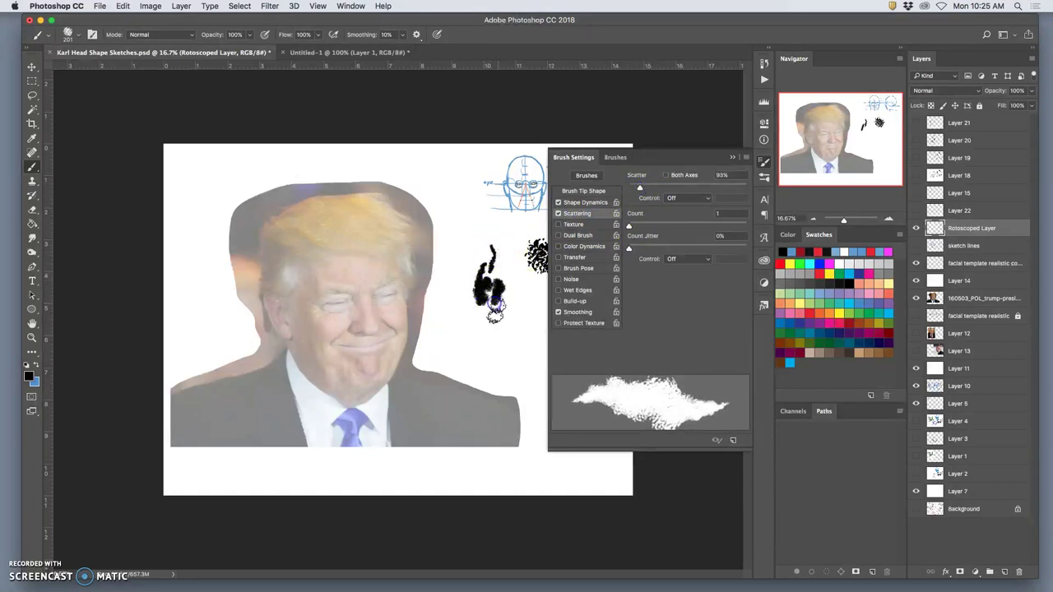
{"action": "mouse_move", "coordinate": [475, 291]}
{"action": "left_mouse_down"}
{"action": "mouse_move", "coordinate": [468, 331]}
{"action": "mouse_move", "coordinate": [476, 296]}
{"action": "mouse_move", "coordinate": [479, 347]}
{"action": "mouse_move", "coordinate": [490, 352]}
{"action": "mouse_move", "coordinate": [490, 297]}
{"action": "mouse_move", "coordinate": [527, 343]}
{"action": "mouse_move", "coordinate": [511, 319]}
{"action": "mouse_move", "coordinate": [491, 326]}
{"action": "mouse_move", "coordinate": [479, 295]}
{"action": "mouse_move", "coordinate": [461, 352]}
{"action": "left_mouse_up"}
{"action": "left_click_drag", "start_coordinate": [527, 426], "coordinate": [529, 418]}
Step: Set scatter Count 1 and Count Jitter 1%, add more scattered texture, and close Brush Settings
{"action": "left_click", "coordinate": [627, 249]}
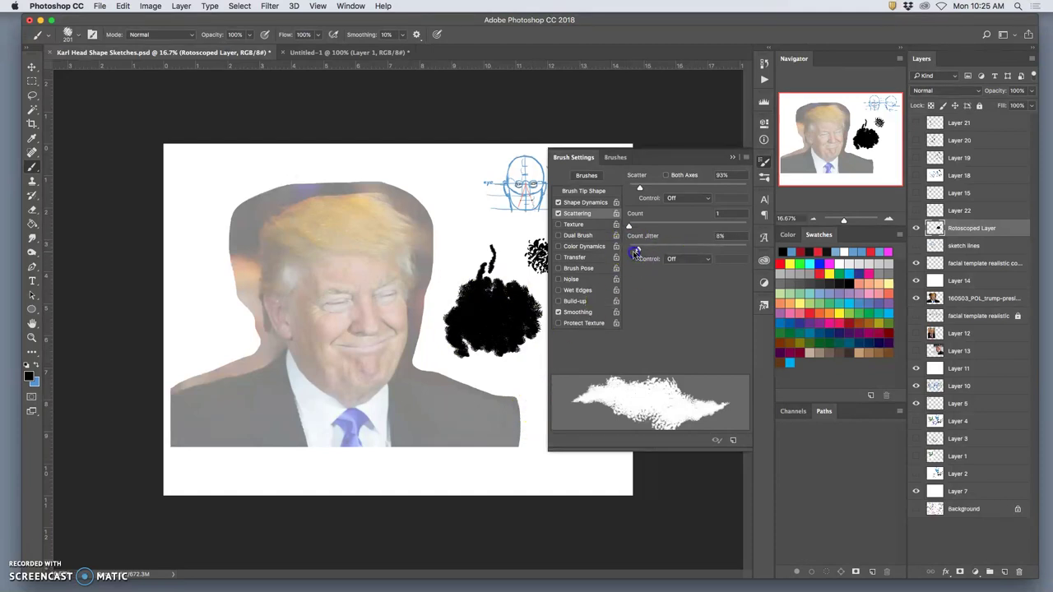
{"action": "mouse_move", "coordinate": [636, 228]}
{"action": "left_mouse_down"}
{"action": "mouse_move", "coordinate": [693, 220]}
{"action": "mouse_move", "coordinate": [627, 230]}
{"action": "left_mouse_up"}
{"action": "left_click", "coordinate": [631, 253]}
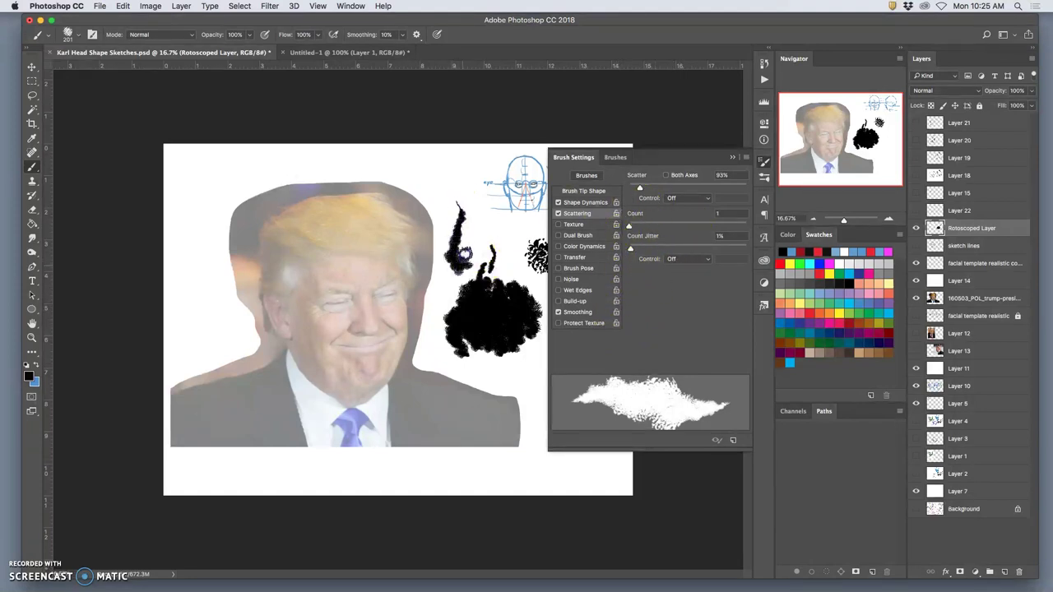
{"action": "mouse_move", "coordinate": [476, 288]}
{"action": "left_mouse_down"}
{"action": "mouse_move", "coordinate": [474, 334]}
{"action": "mouse_move", "coordinate": [485, 344]}
{"action": "mouse_move", "coordinate": [480, 256]}
{"action": "mouse_move", "coordinate": [508, 288]}
{"action": "left_mouse_up"}
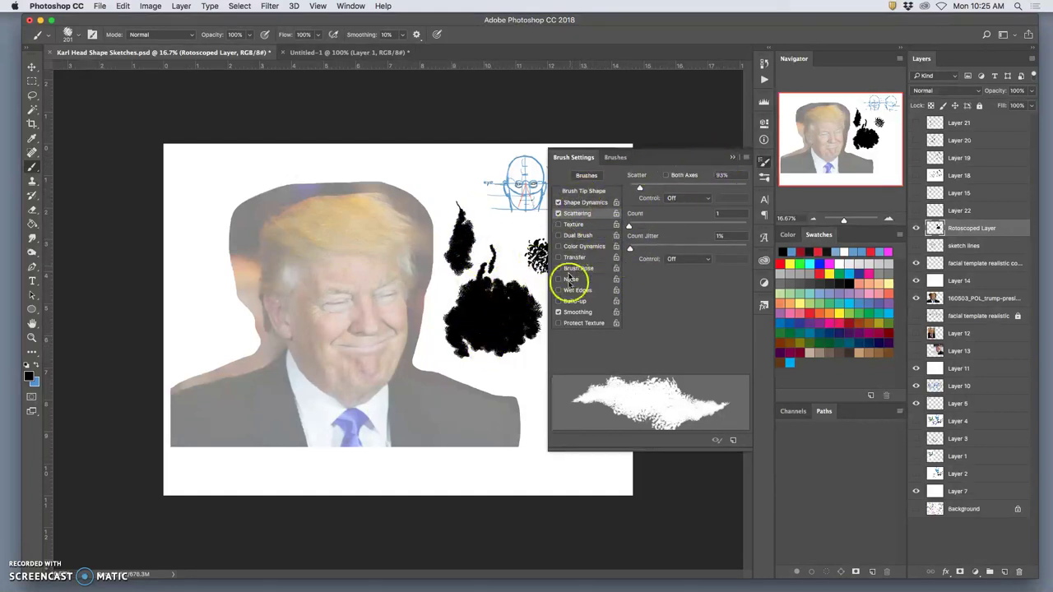
{"action": "left_click", "coordinate": [732, 157]}
{"action": "mouse_move", "coordinate": [549, 270]}
{"action": "left_mouse_down"}
{"action": "mouse_move", "coordinate": [540, 255]}
{"action": "mouse_move", "coordinate": [544, 271]}
{"action": "left_mouse_up"}
Step: Undo the scattered test blob, paint one more thick test stroke, then undo it as well
{"action": "key", "text": "super+alt+z"}
{"action": "key", "text": "super+alt+z"}
{"action": "key", "text": "super+alt+z"}
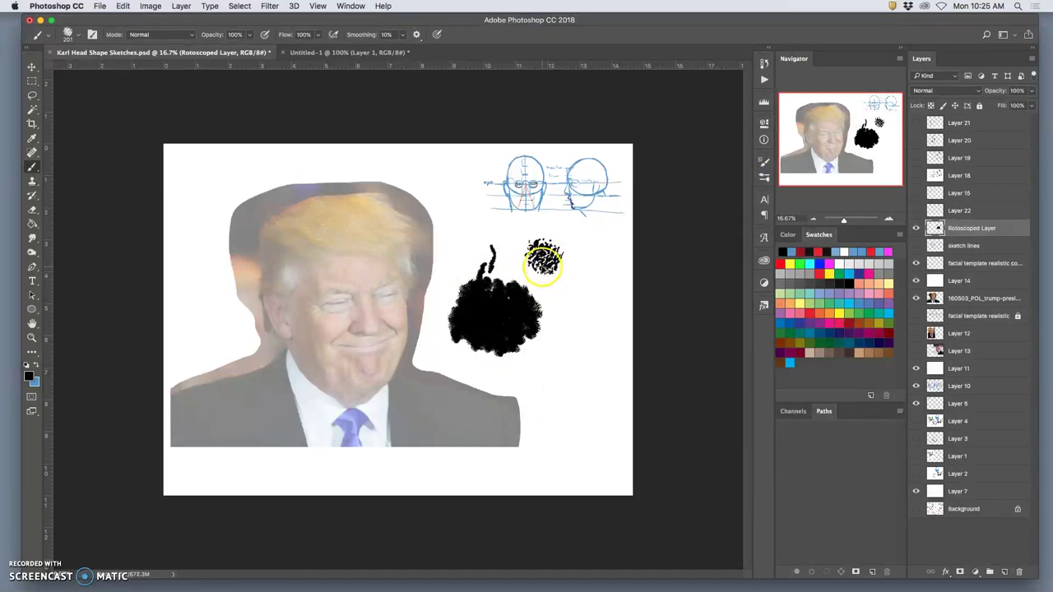
{"action": "key", "text": "super+alt+z"}
{"action": "key", "text": "super+alt+z"}
{"action": "key", "text": "super+alt+z"}
{"action": "key", "text": "super+alt+z"}
{"action": "key", "text": "super+alt+z"}
{"action": "key", "text": "super+alt+z"}
{"action": "key", "text": "super+alt+z"}
{"action": "key", "text": "super+alt+z"}
{"action": "key", "text": "super+alt+z"}
{"action": "key", "text": "super+alt+z"}
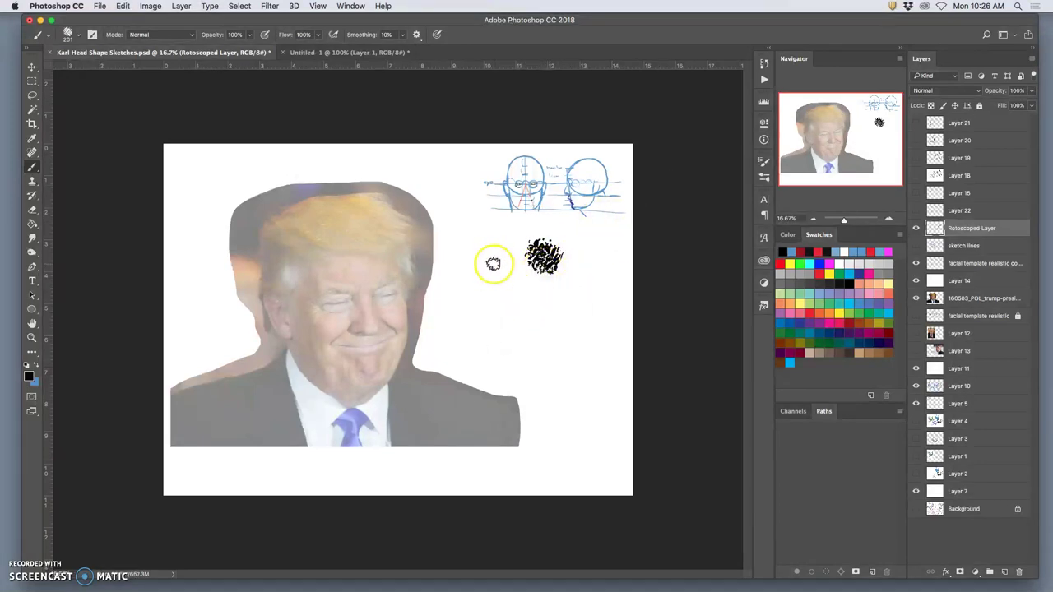
{"action": "mouse_move", "coordinate": [510, 307]}
{"action": "left_mouse_down"}
{"action": "mouse_move", "coordinate": [520, 316]}
{"action": "mouse_move", "coordinate": [538, 300]}
{"action": "mouse_move", "coordinate": [580, 338]}
{"action": "mouse_move", "coordinate": [559, 372]}
{"action": "left_mouse_up"}
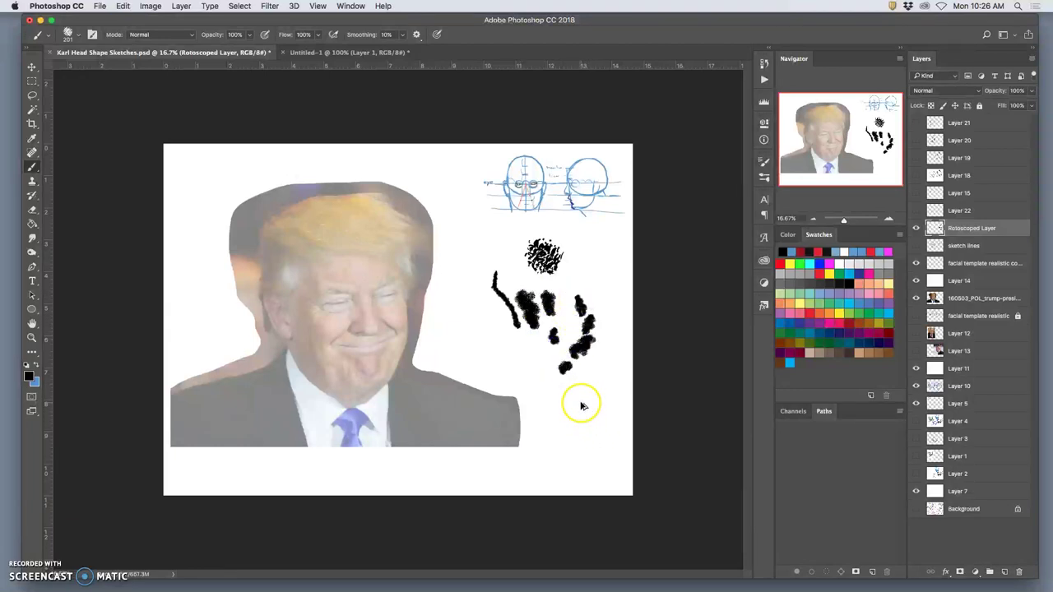
{"action": "key", "text": "super+alt+z"}
{"action": "key", "text": "super+alt+z"}
{"action": "key", "text": "super+alt+z"}
{"action": "key", "text": "super+alt+z"}
{"action": "key", "text": "super+alt+z"}
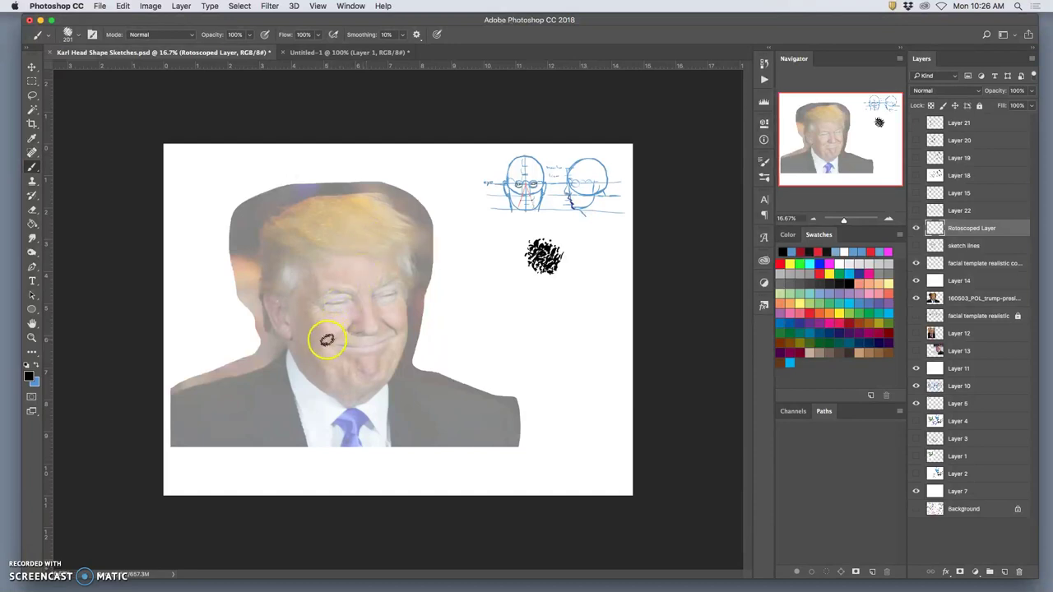
Step: Sample a skin tone from the face and paint a swatch patch of it beside the photo
{"action": "left_click", "coordinate": [338, 300], "text": "alt"}
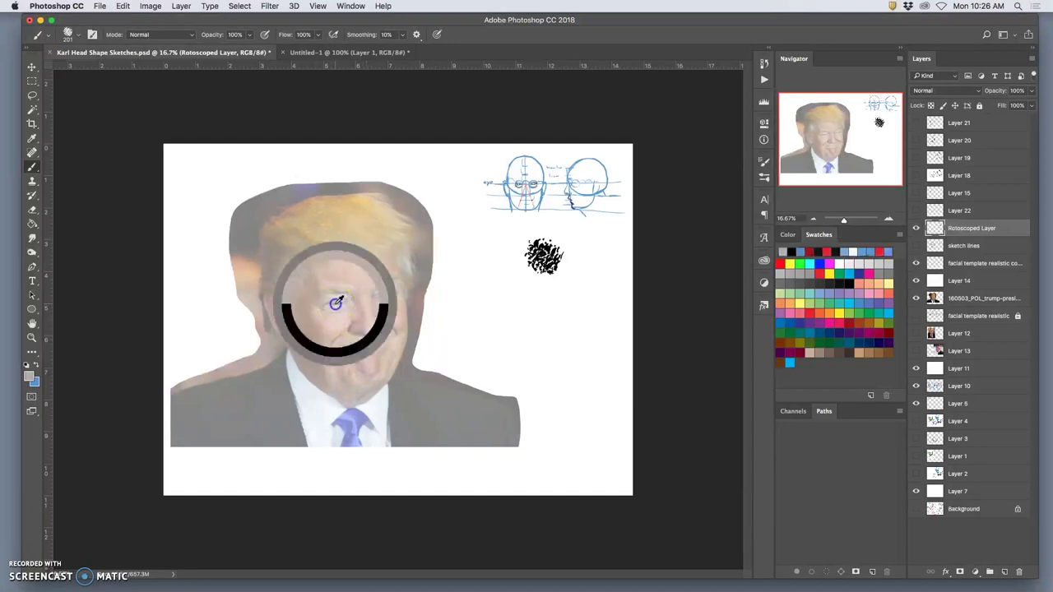
{"action": "left_click", "coordinate": [552, 310]}
{"action": "mouse_move", "coordinate": [552, 311]}
{"action": "left_mouse_down"}
{"action": "mouse_move", "coordinate": [584, 319]}
{"action": "mouse_move", "coordinate": [589, 356]}
{"action": "left_mouse_up"}
{"action": "left_click", "coordinate": [546, 452]}
{"action": "left_click", "coordinate": [425, 299], "text": "alt"}
{"action": "left_click", "coordinate": [565, 302]}
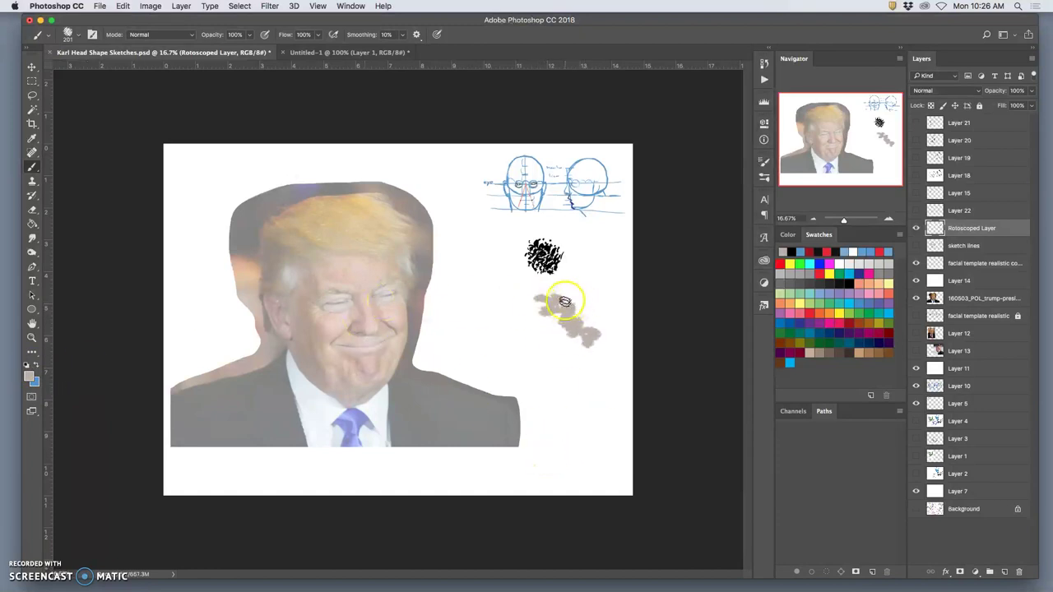
Step: Sample another skin tone, golden hair tones and a lighter pink, filling out the pink skin patch
{"action": "left_click", "coordinate": [355, 263], "text": "alt"}
{"action": "left_click", "coordinate": [578, 285]}
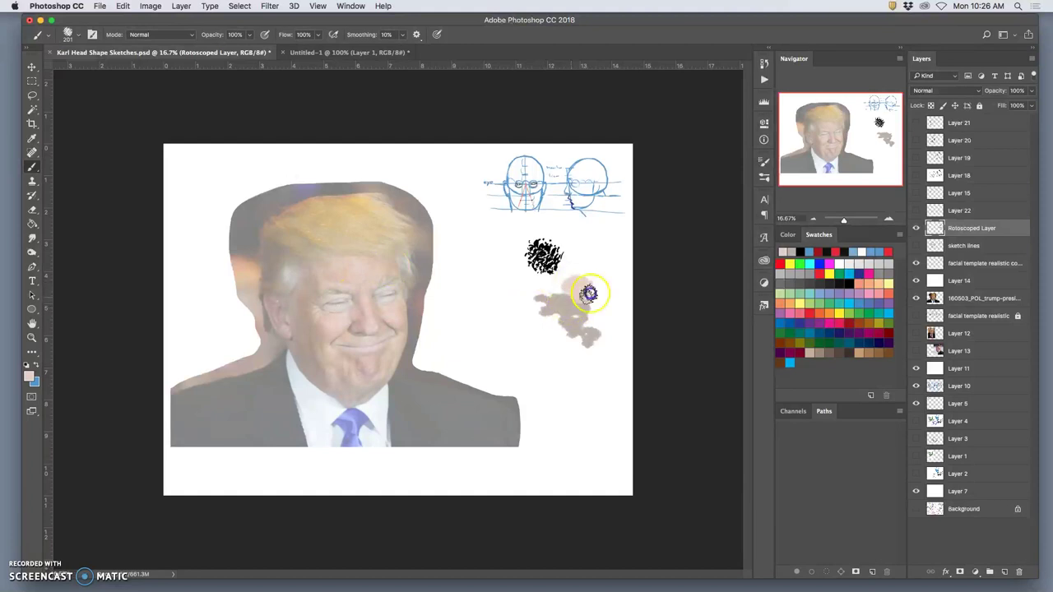
{"action": "left_click", "coordinate": [360, 200], "text": "alt"}
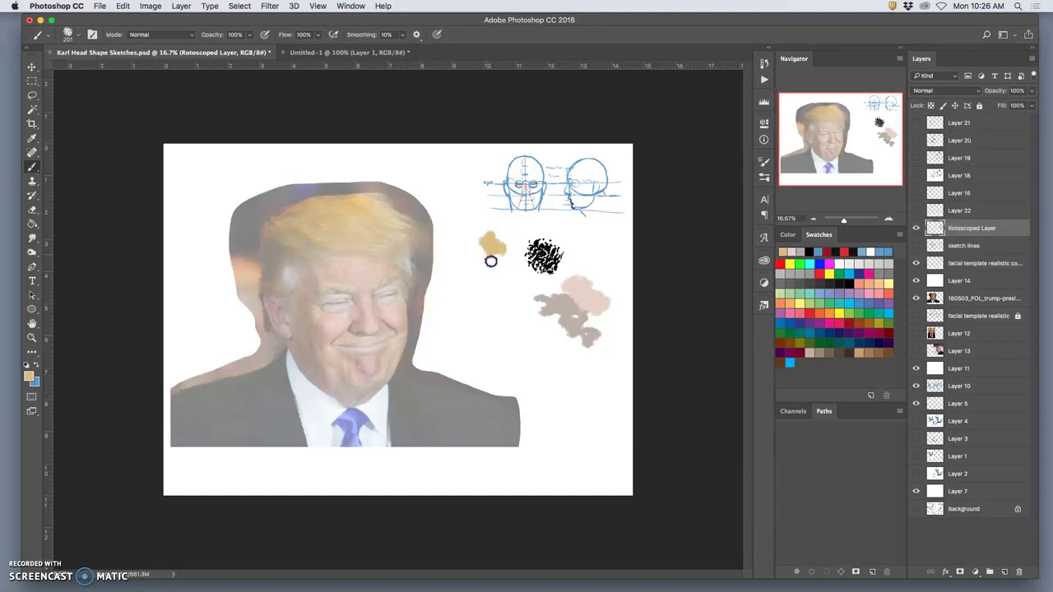
{"action": "left_click", "coordinate": [355, 241], "text": "alt"}
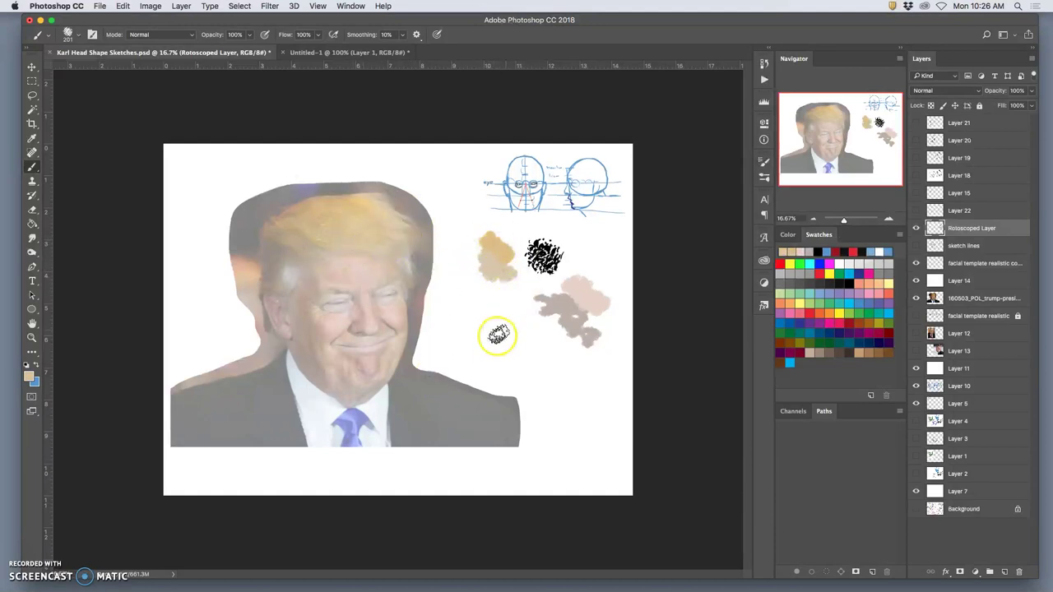
{"action": "left_click", "coordinate": [337, 292], "text": "alt"}
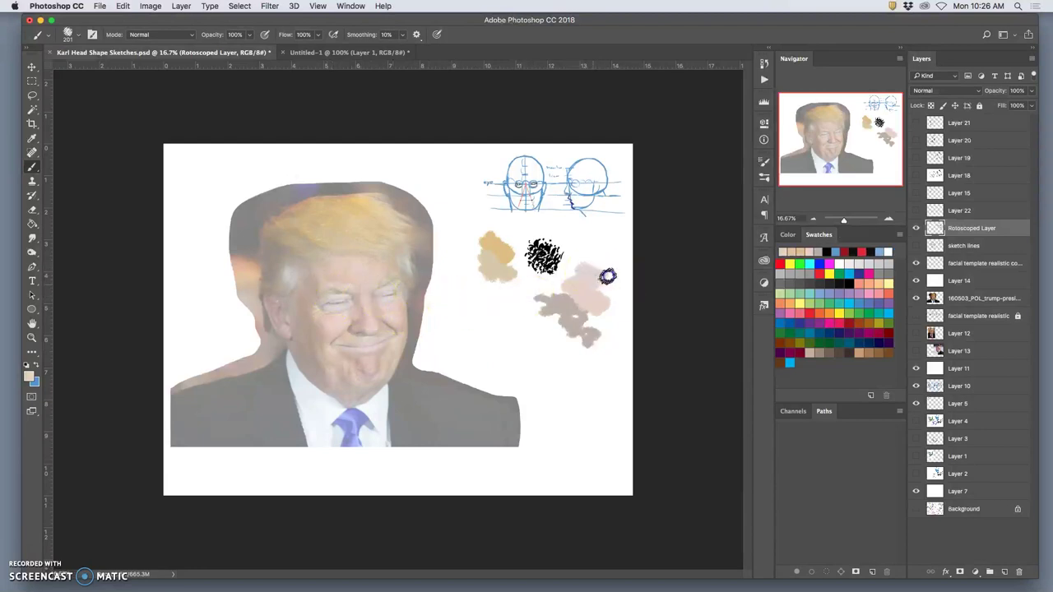
{"action": "mouse_move", "coordinate": [609, 282]}
{"action": "left_mouse_down"}
{"action": "mouse_move", "coordinate": [574, 269]}
{"action": "mouse_move", "coordinate": [615, 278]}
{"action": "mouse_move", "coordinate": [500, 345]}
{"action": "mouse_move", "coordinate": [380, 339]}
{"action": "mouse_move", "coordinate": [362, 348]}
{"action": "mouse_move", "coordinate": [600, 261]}
{"action": "left_mouse_up"}
{"action": "left_click", "coordinate": [366, 344], "text": "alt"}
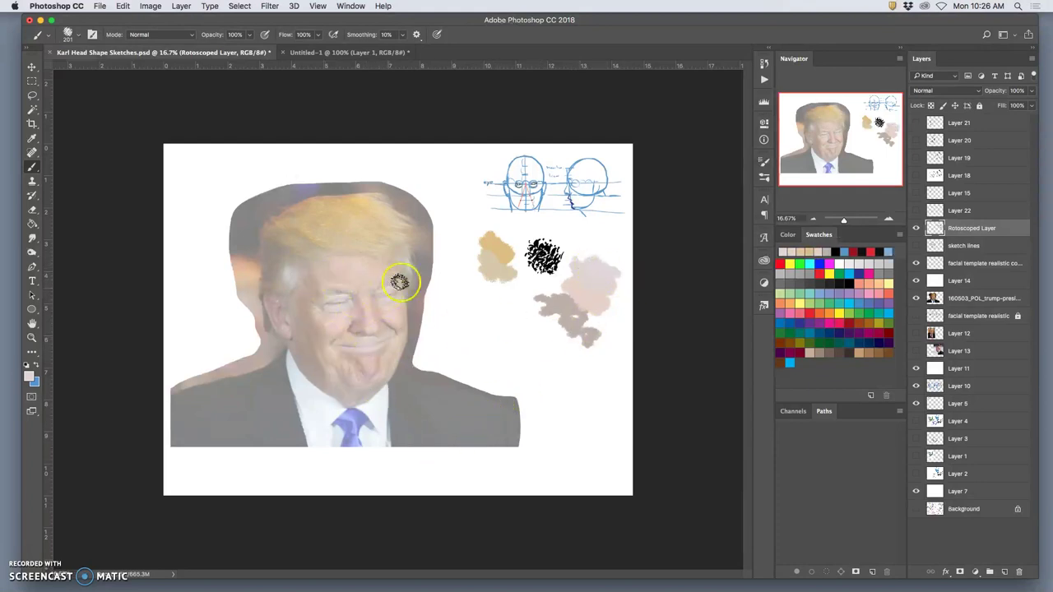